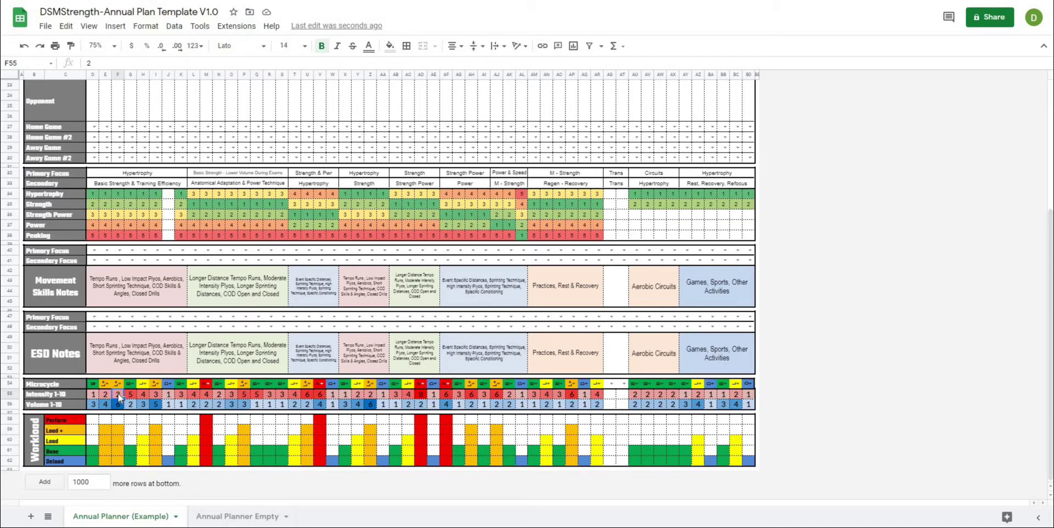
Enter 10 in F55 and F56, then set D54's phase to L from its dropdown
key(Return)
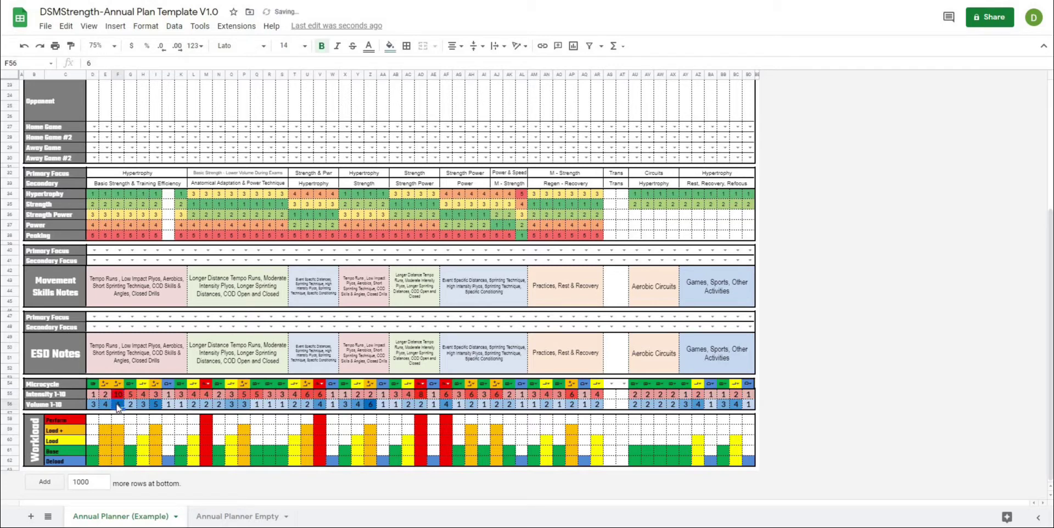
text(10)
key(Return)
click(181, 430)
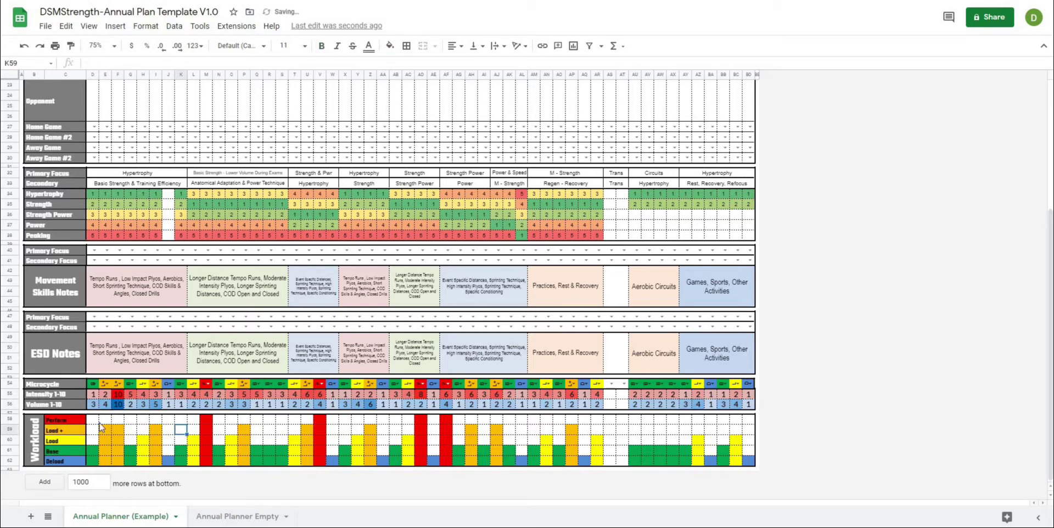
click(95, 384)
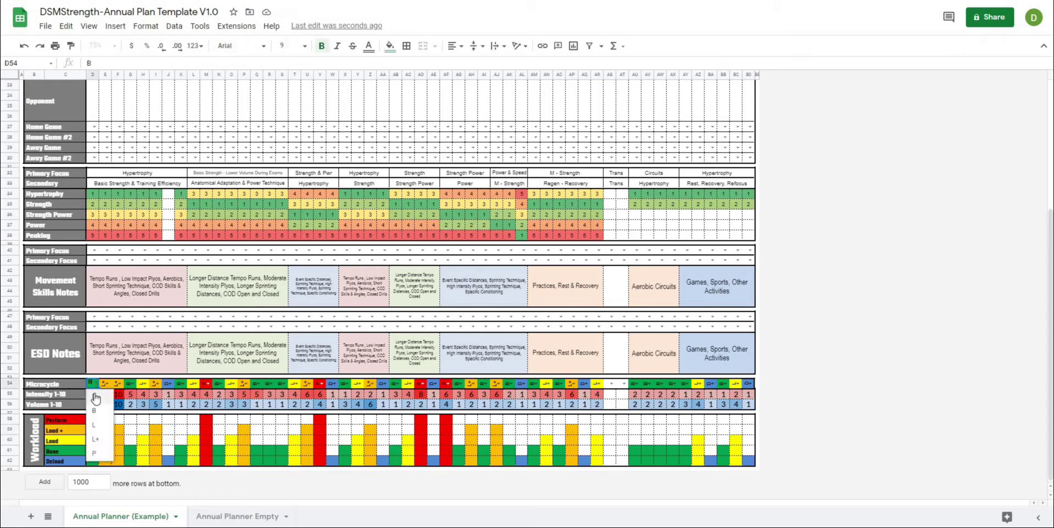
click(99, 424)
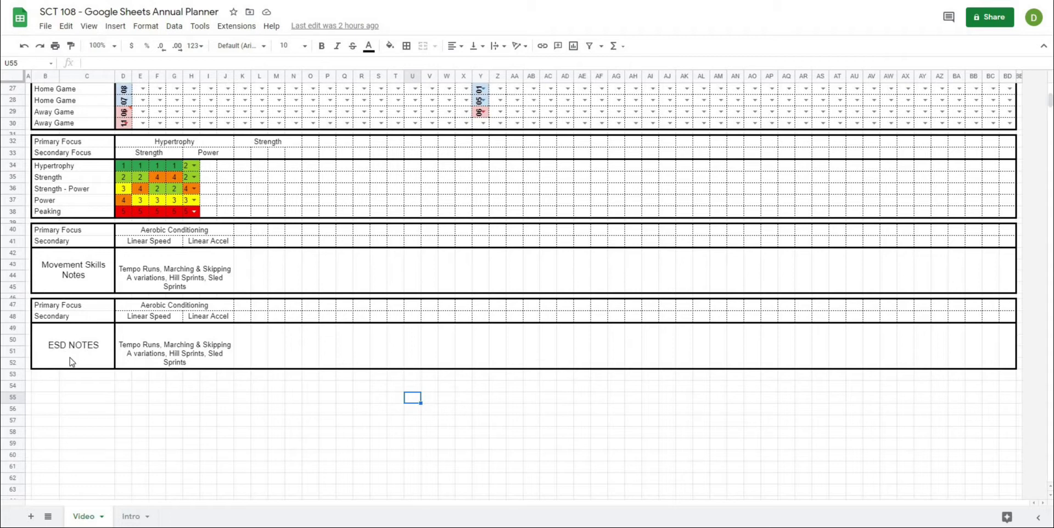
Set row 53's height to exactly 10 pixels using Resize row
click(75, 391)
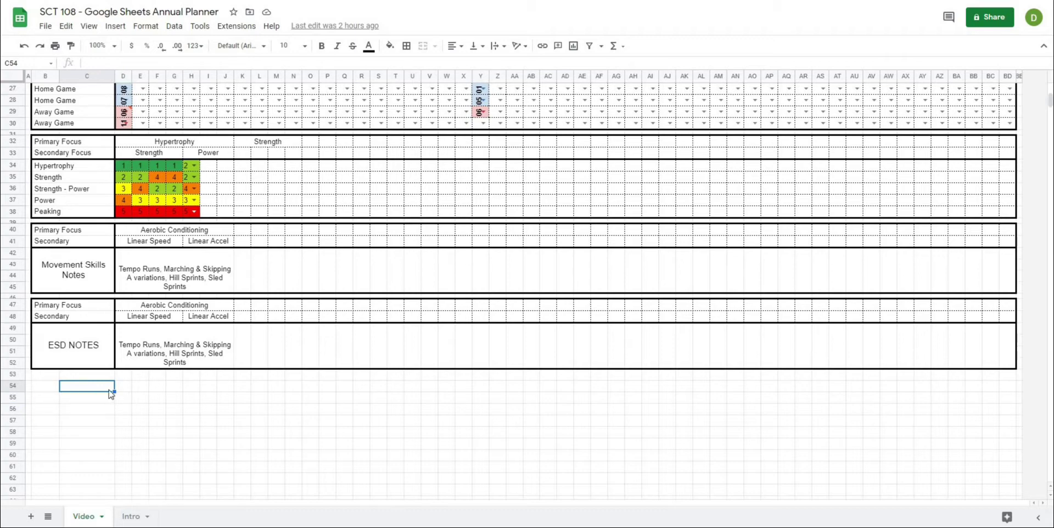
click(151, 400)
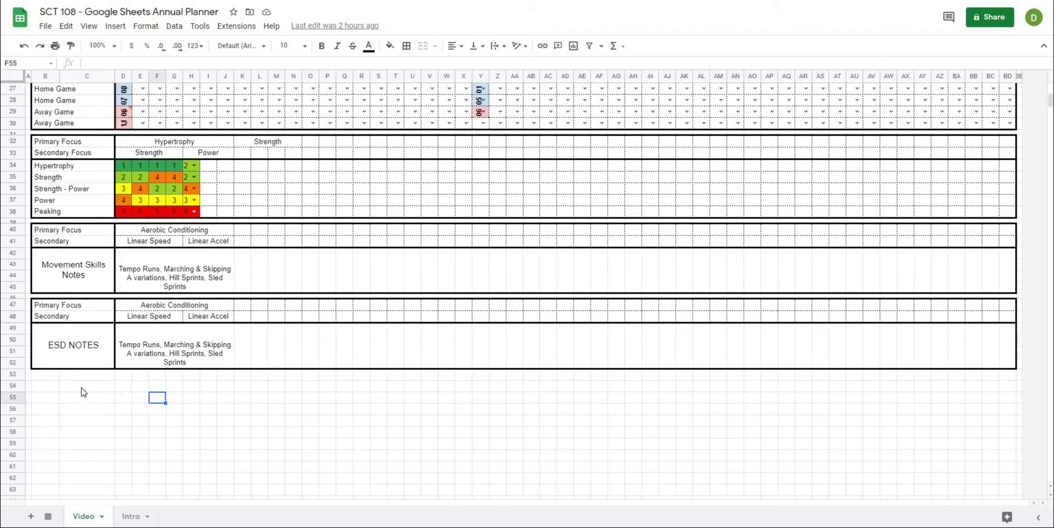
click(13, 374)
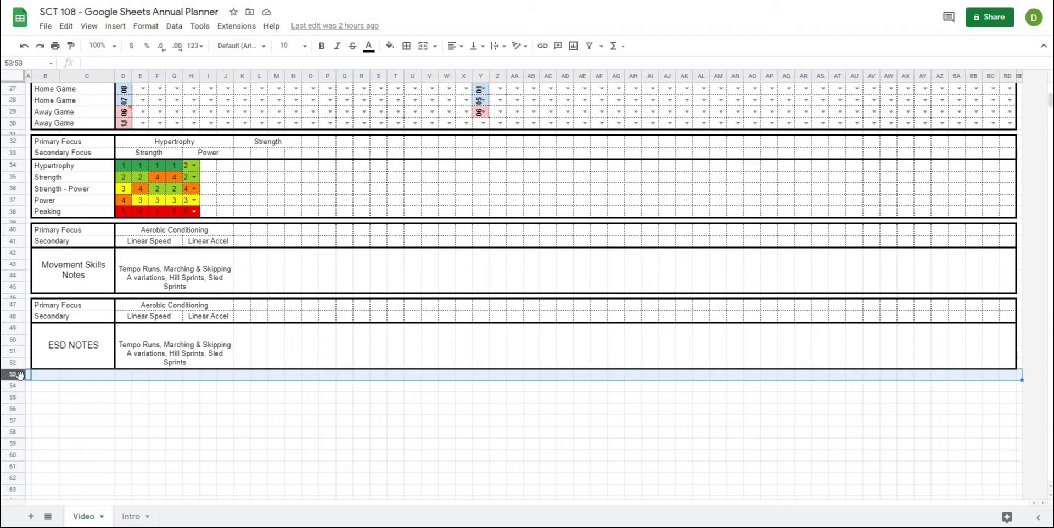
click(123, 424)
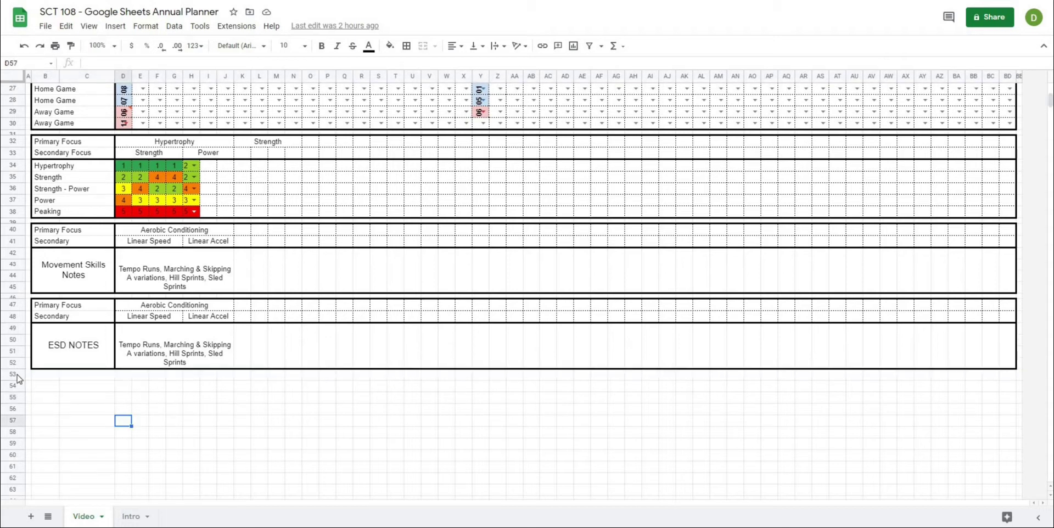
click(14, 374)
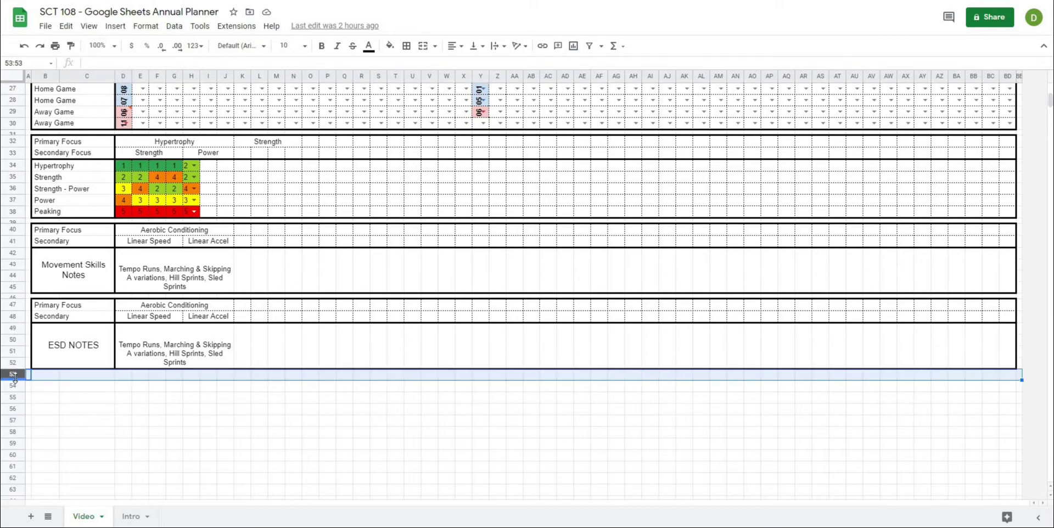
right_click(14, 373)
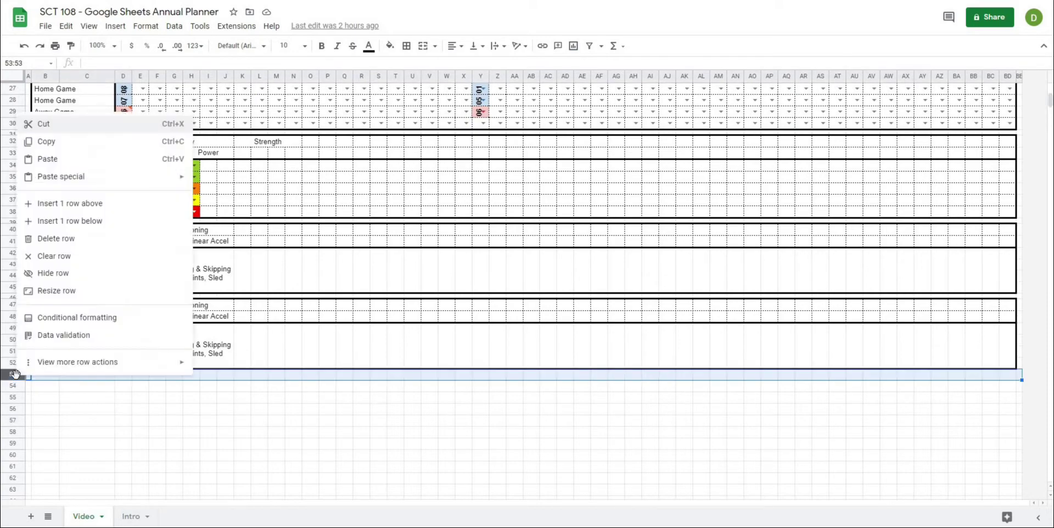
click(65, 293)
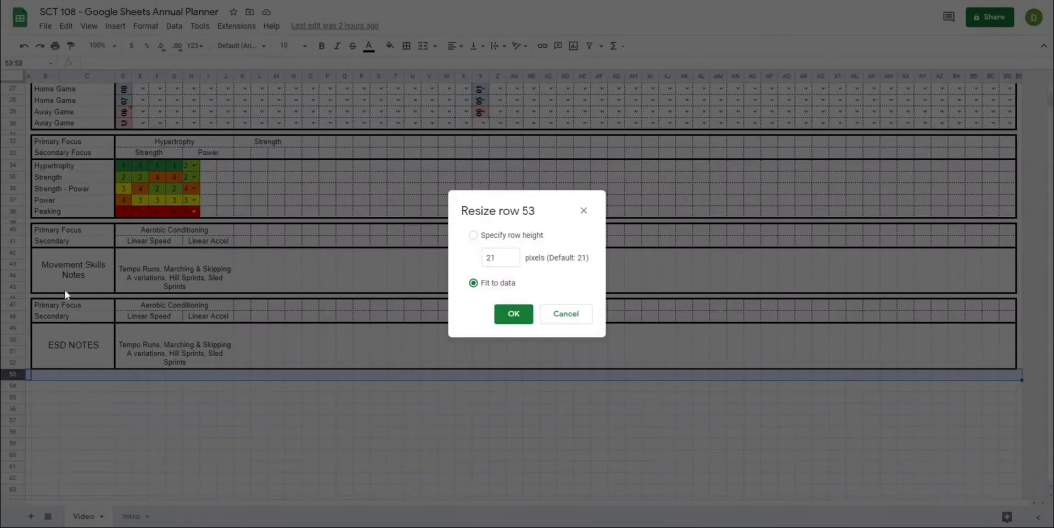
click(509, 256)
text(10)
key(Return)
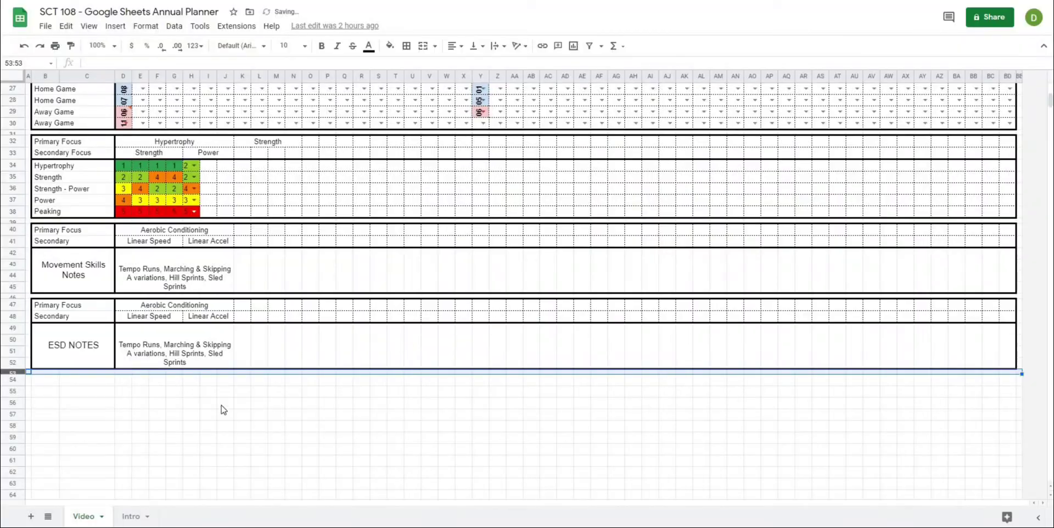
click(208, 403)
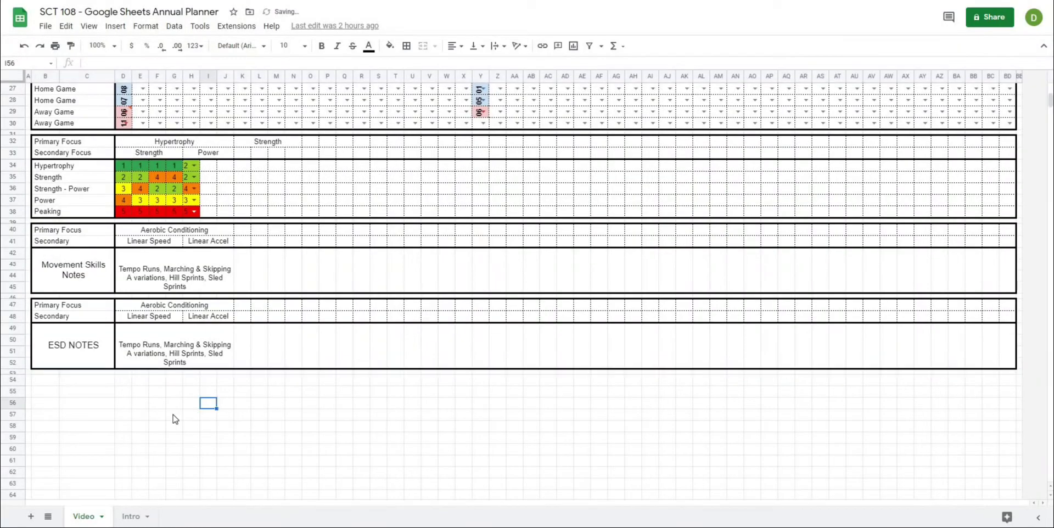
Merge columns B and C into single label cells for rows 54–56
click(43, 383)
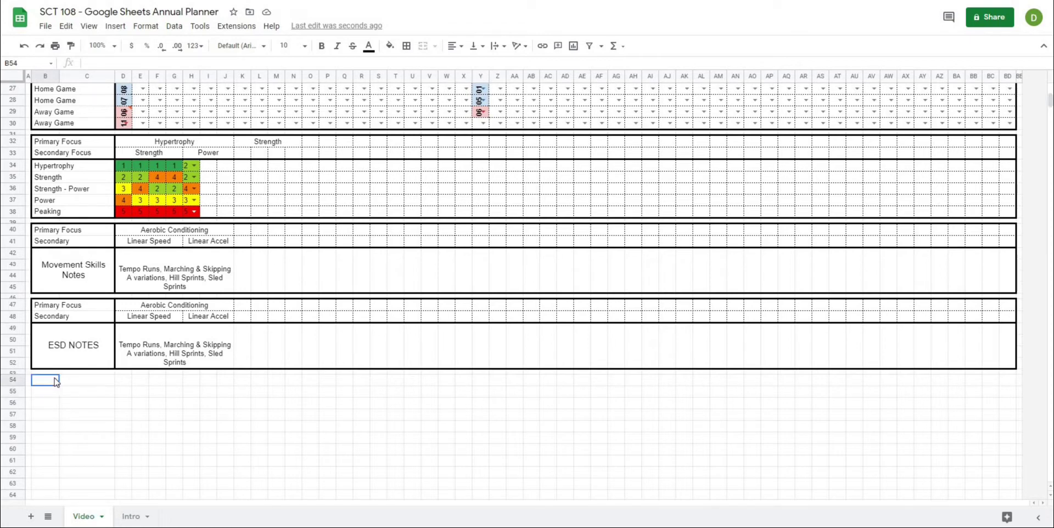
drag(45, 380, 86, 381)
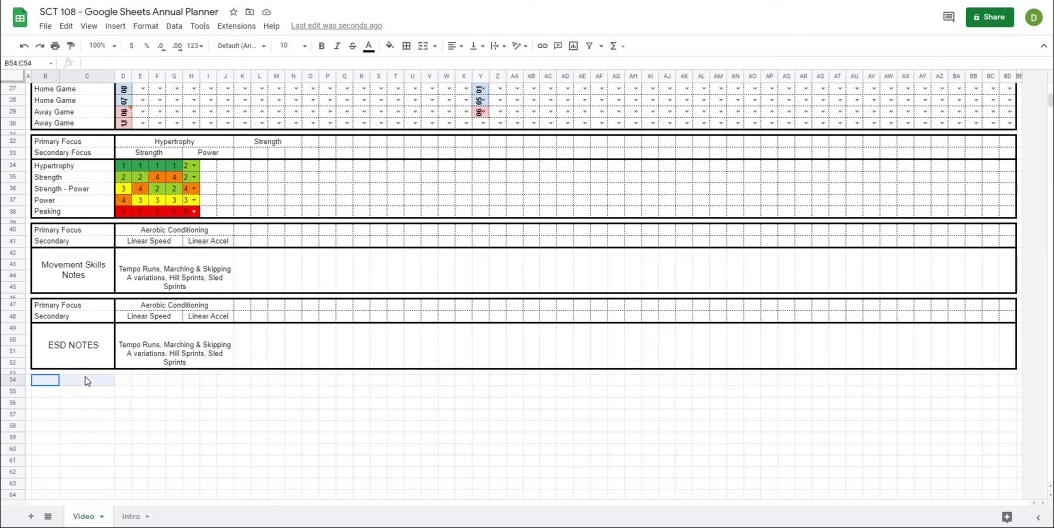
click(423, 46)
mouse_move(68, 394)
mouse_down()
mouse_move(86, 392)
mouse_move(86, 403)
mouse_up()
click(423, 46)
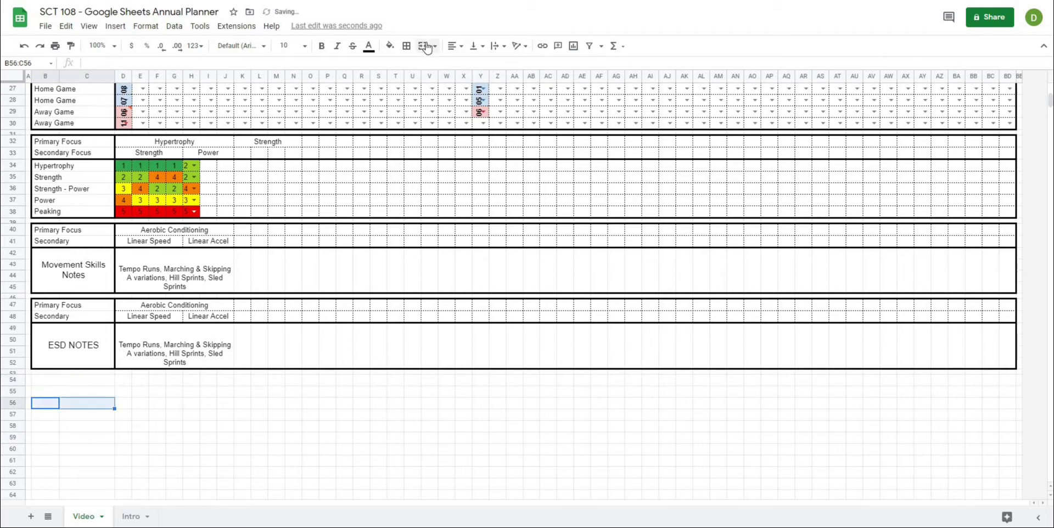
Type the labels Phase Selection, Intensity 1-10 and Volume 1-10 into the merged cells
click(68, 383)
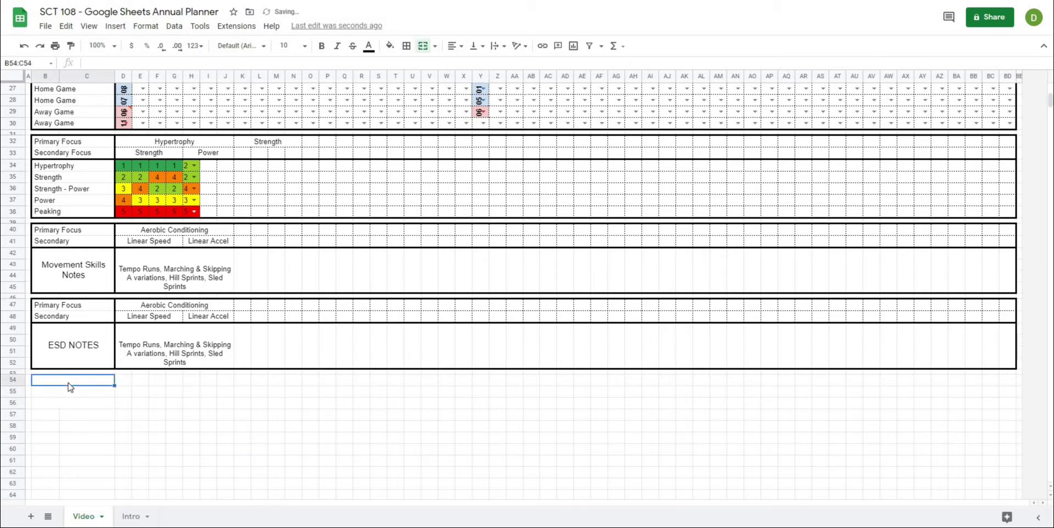
text(Phase Selection)
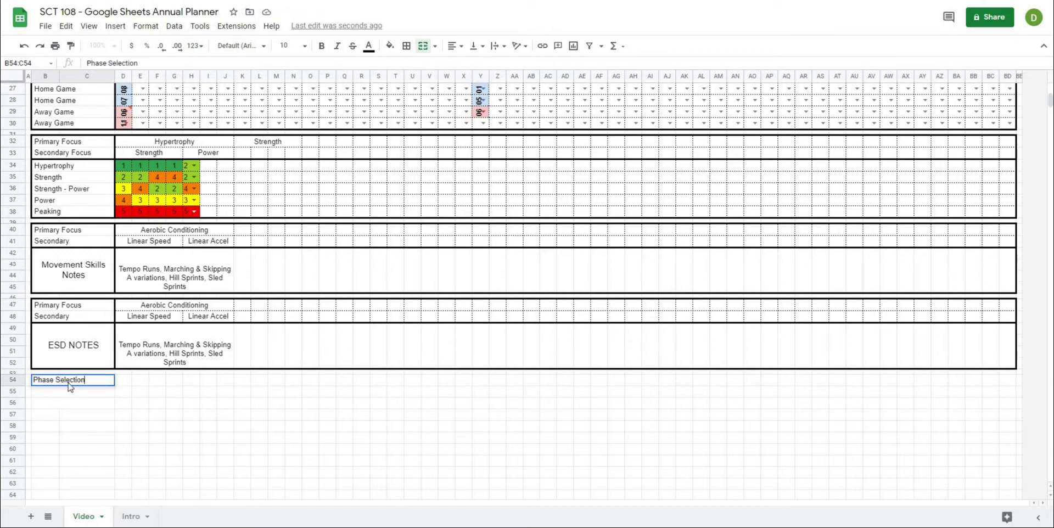
key(Return)
text(Intensity )
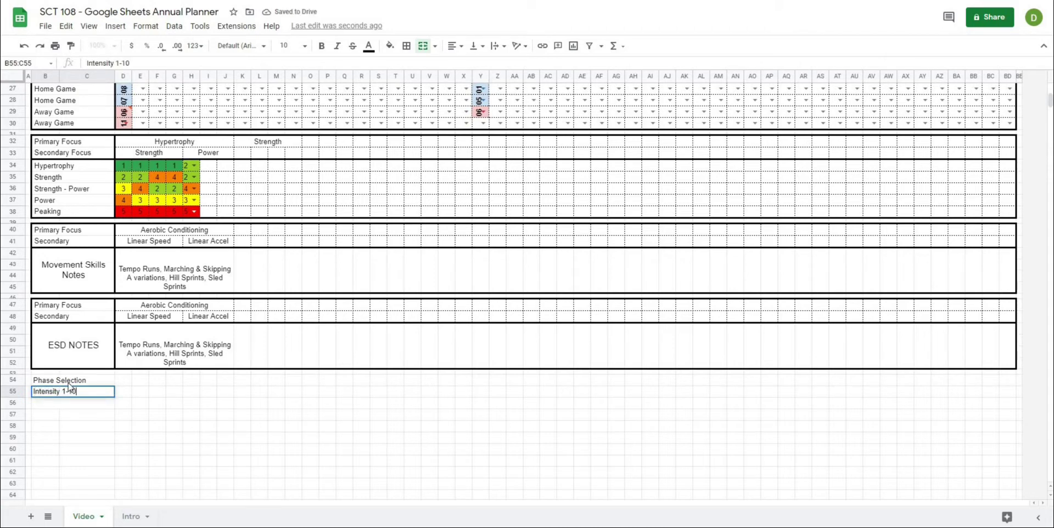
text(1-10)
key(Return)
text(Vol)
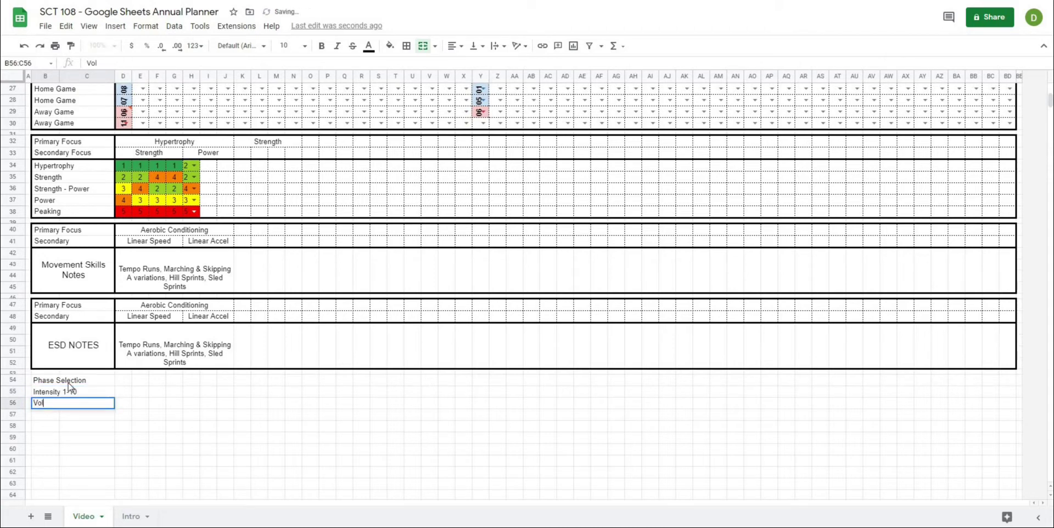
text(ume 1-10)
key(Return)
click(191, 415)
Put a thick outer border around the whole block B54:BD56
drag(37, 382, 1012, 412)
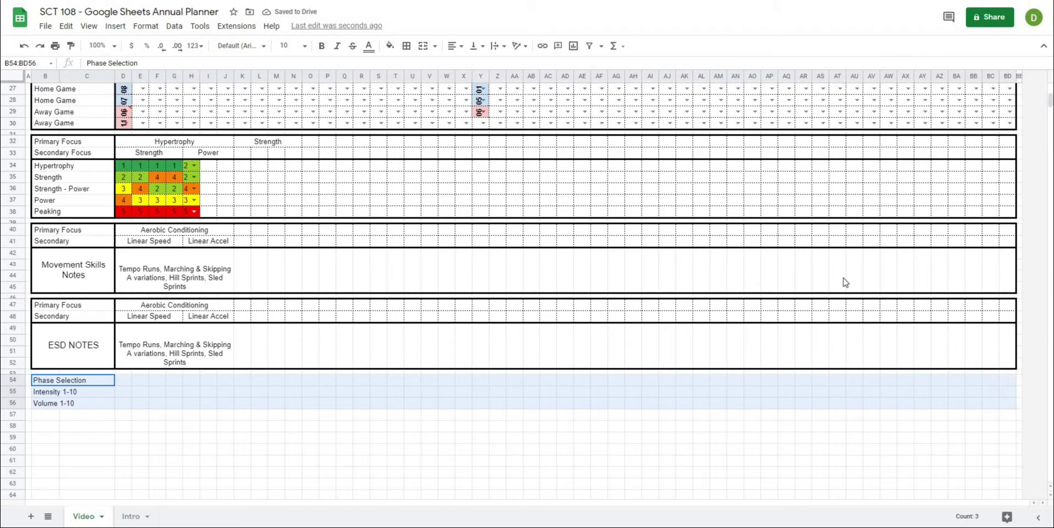
click(406, 47)
click(492, 84)
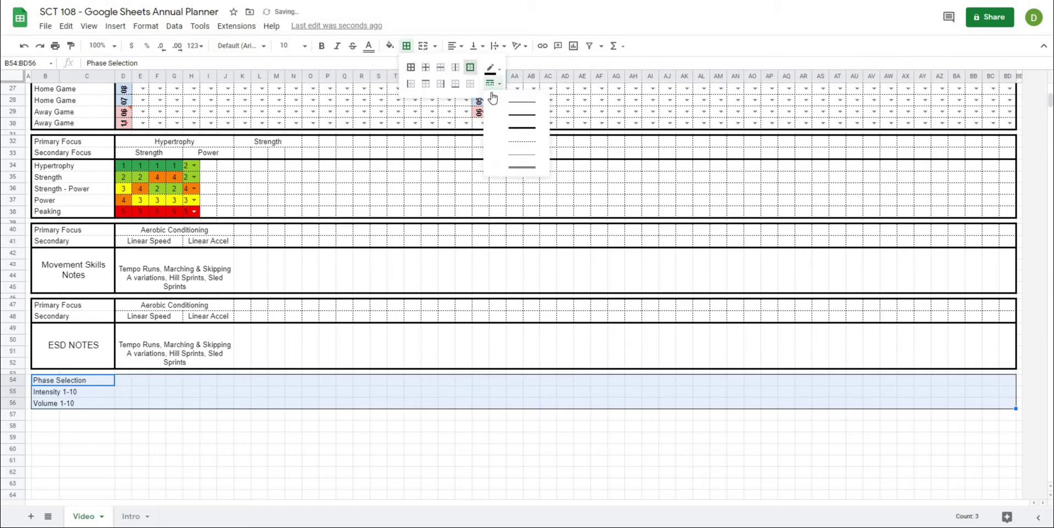
click(513, 128)
click(200, 435)
Add thick outlines around the labels B54:C56 and around the Phase Selection row 54
drag(90, 380, 89, 409)
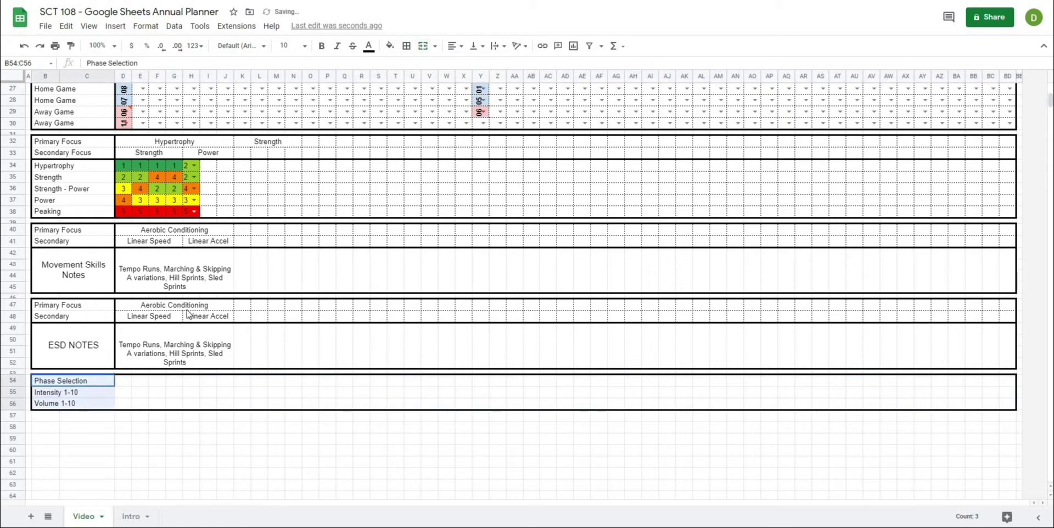
click(406, 46)
click(470, 67)
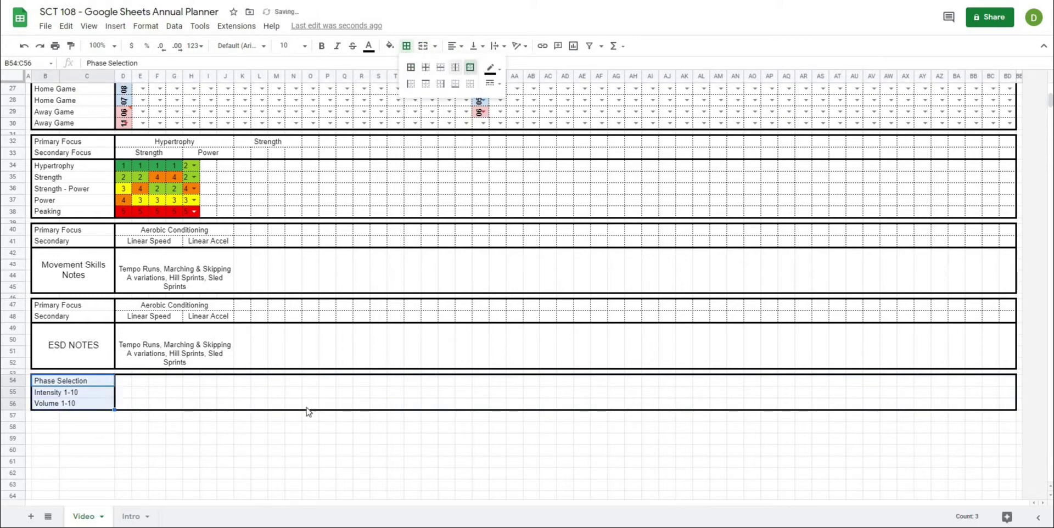
click(276, 440)
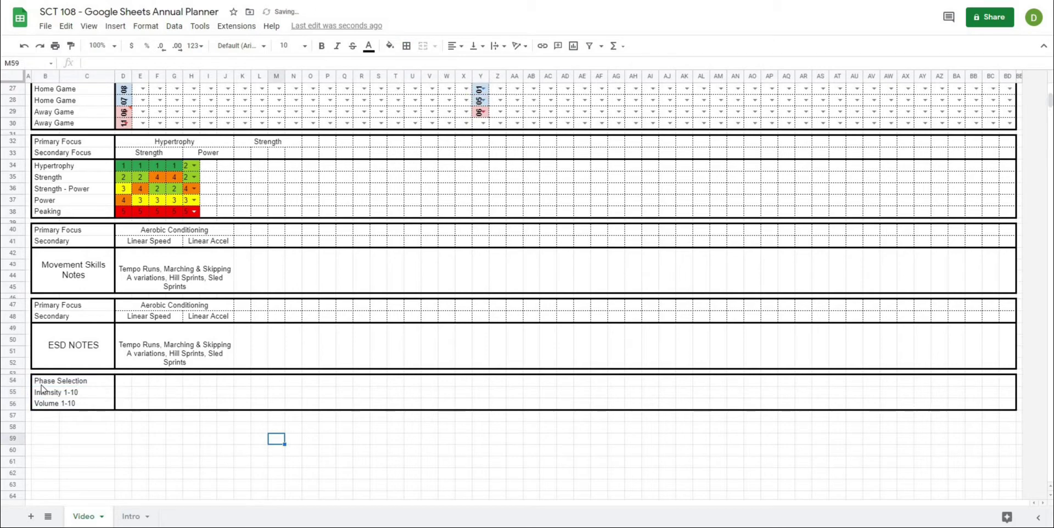
drag(42, 384, 1008, 381)
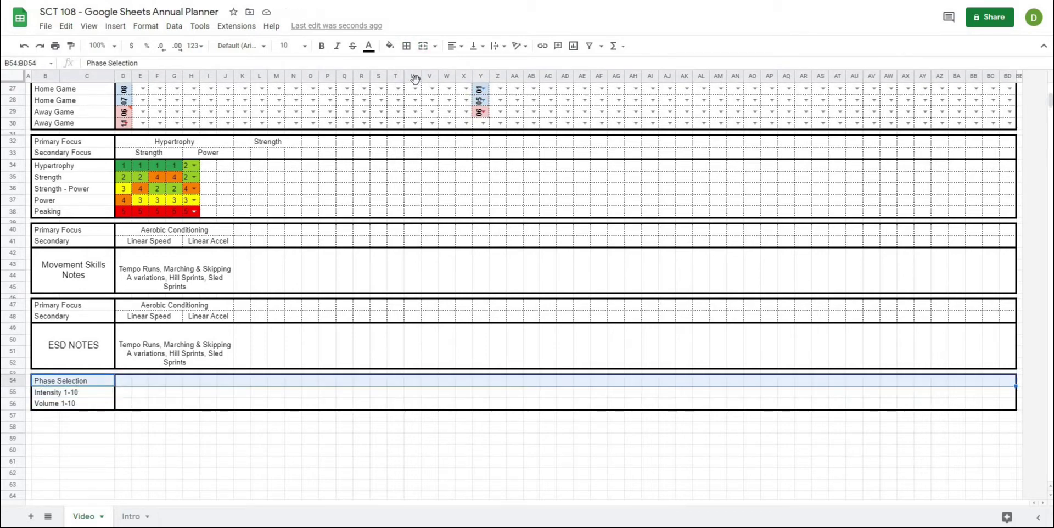
click(409, 47)
click(469, 70)
click(259, 428)
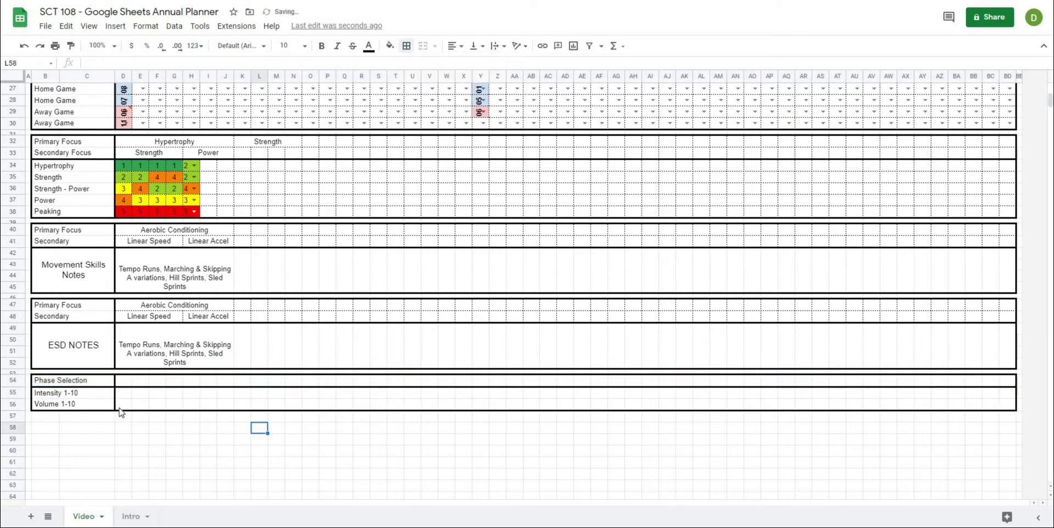
Give the Intensity and Volume week cells D55:BD56 dashed inner borders
drag(123, 392, 1011, 407)
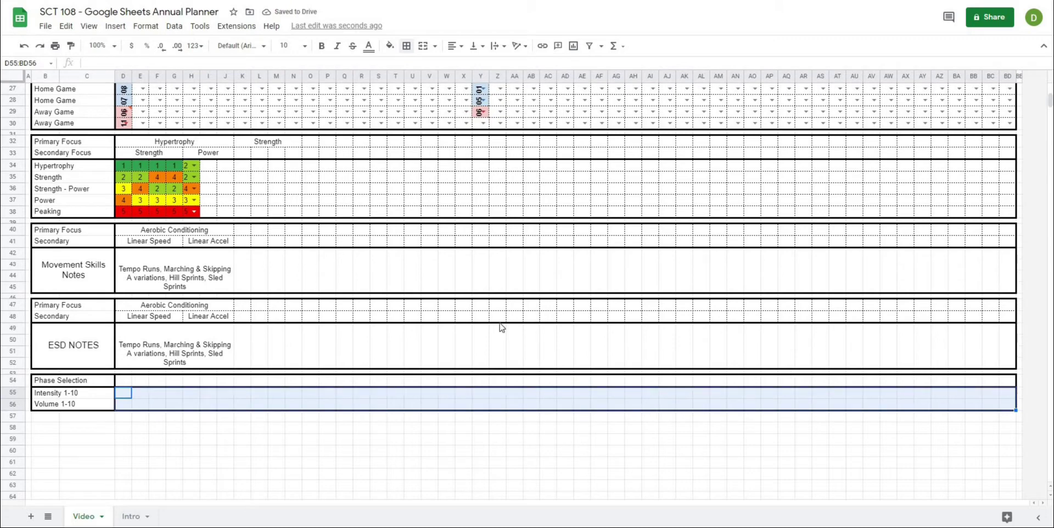
click(407, 46)
click(425, 67)
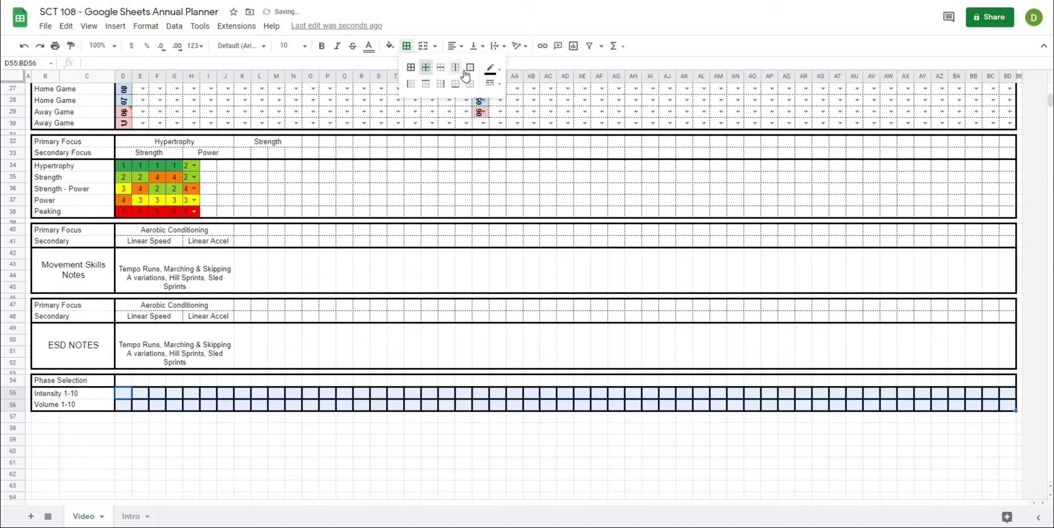
click(496, 87)
click(515, 145)
click(319, 485)
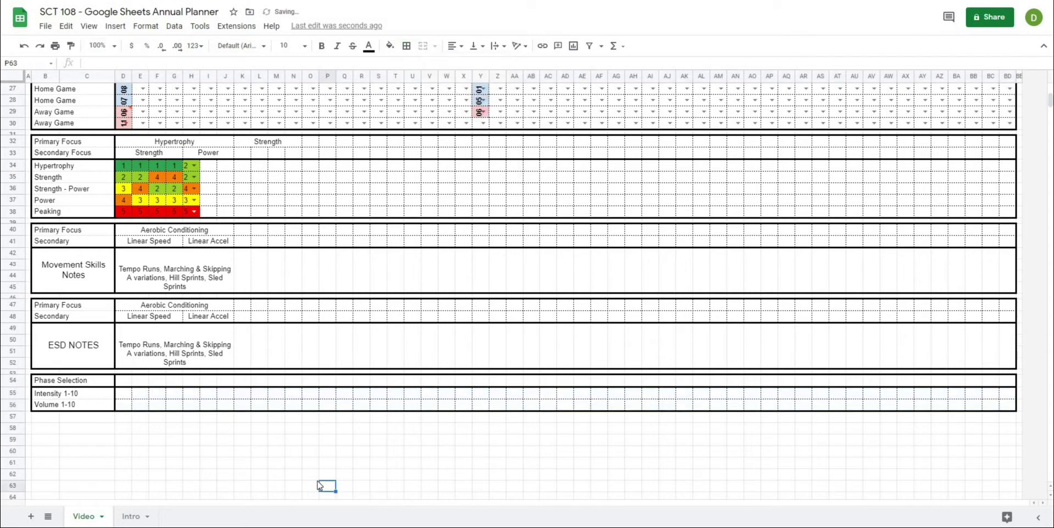
Resize row 57 to a 5-pixel-high spacer row
scroll(230, 448, down, 2)
scroll(216, 442, down, 3)
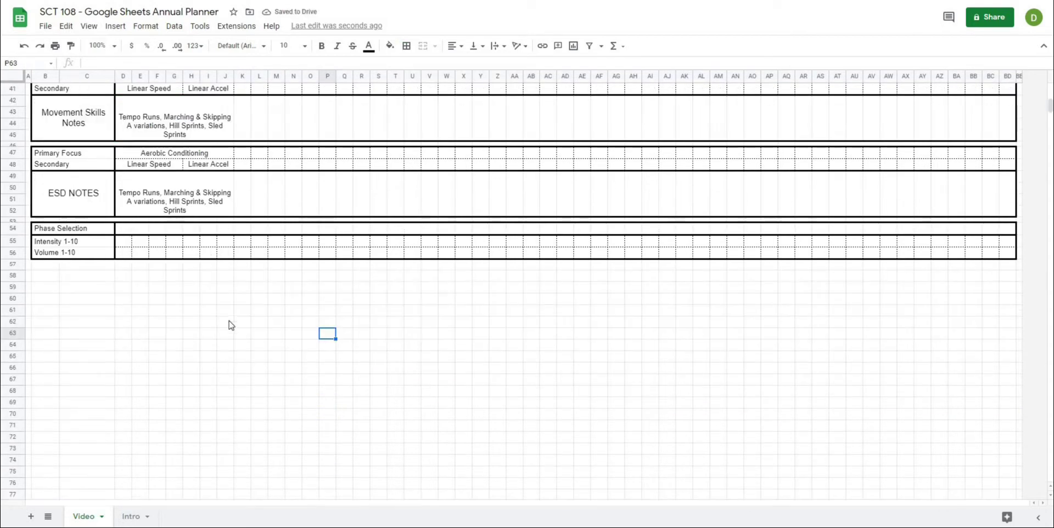
click(230, 322)
click(87, 299)
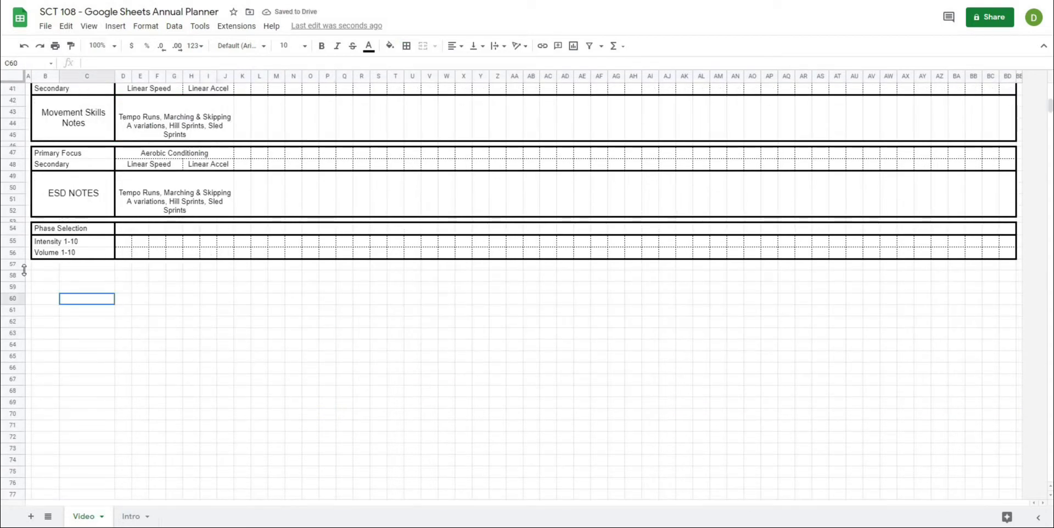
click(39, 278)
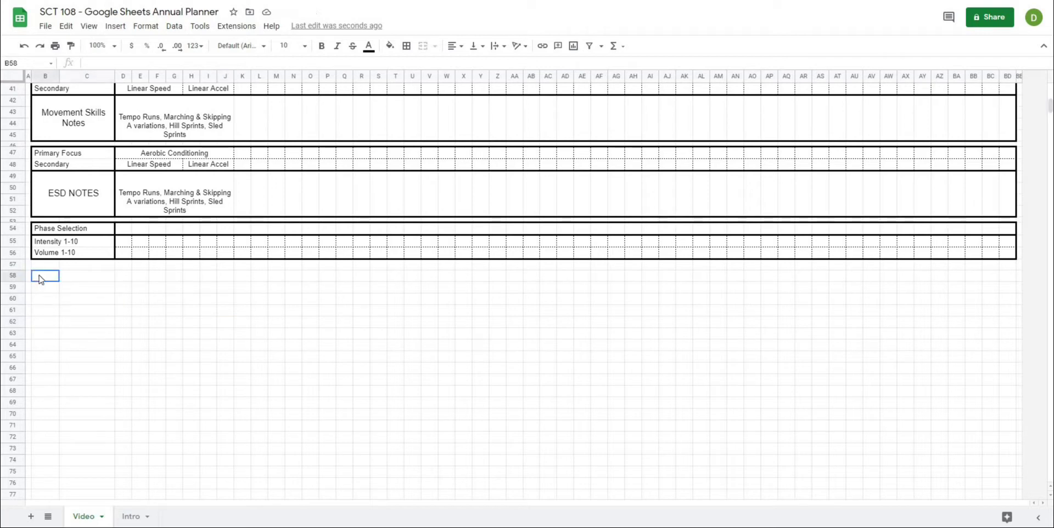
click(88, 278)
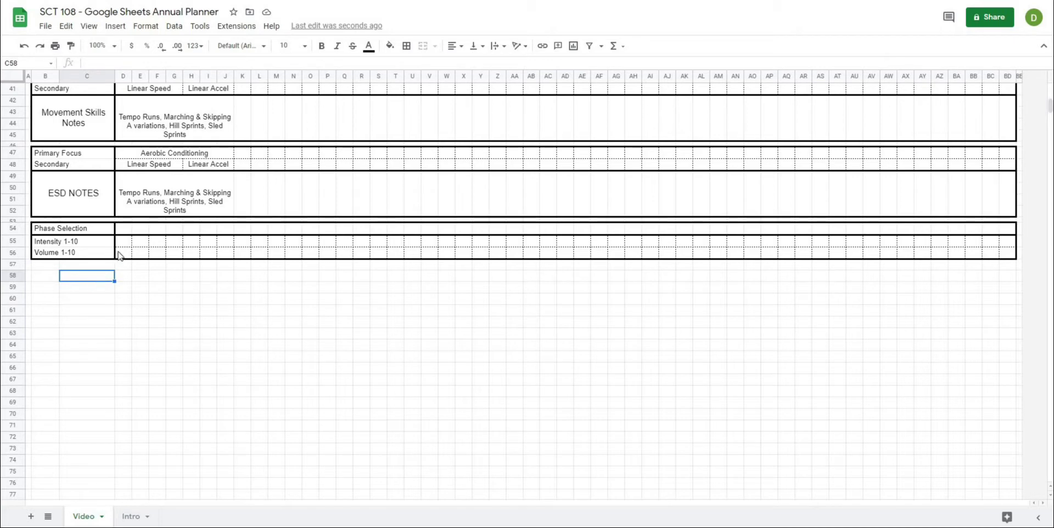
click(123, 290)
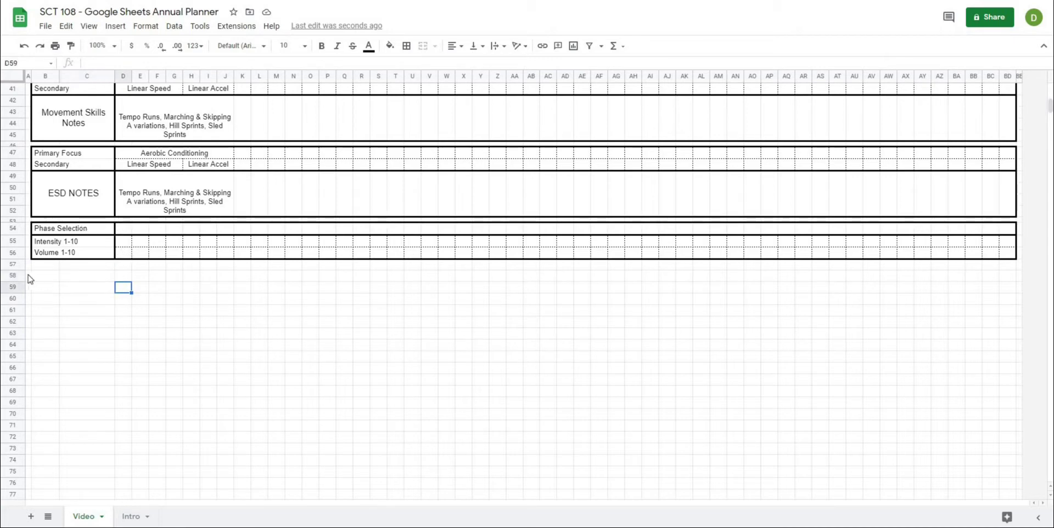
click(13, 264)
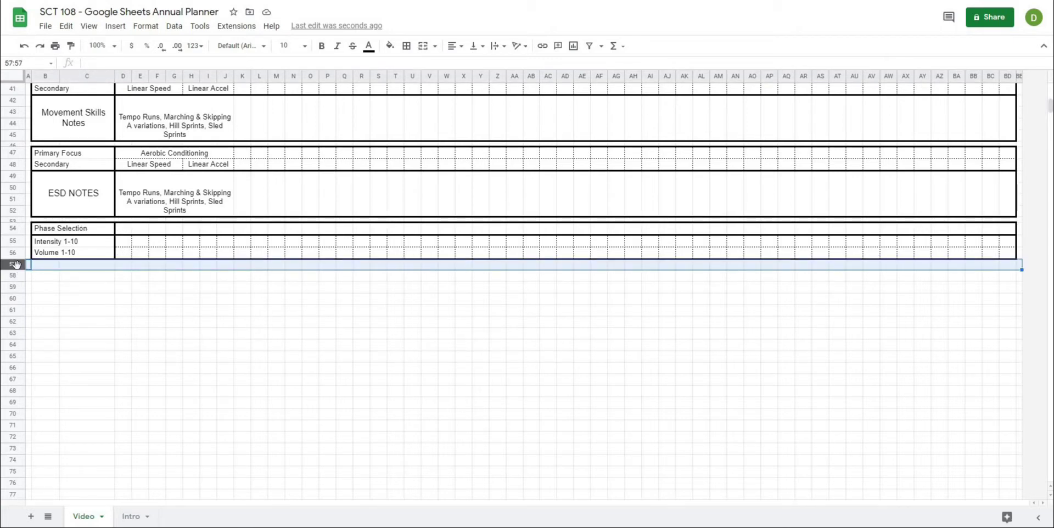
right_click(15, 264)
click(66, 182)
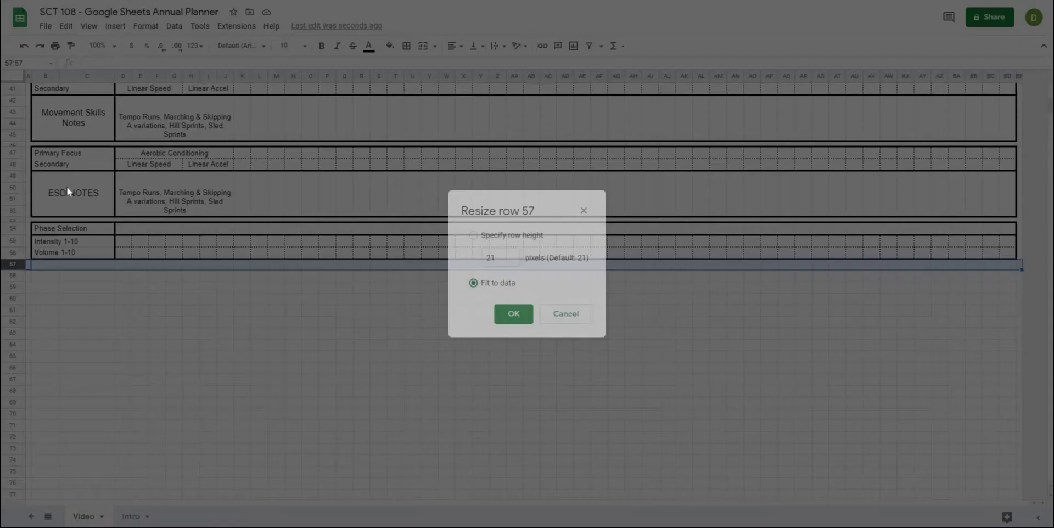
click(509, 261)
text(5)
key(Return)
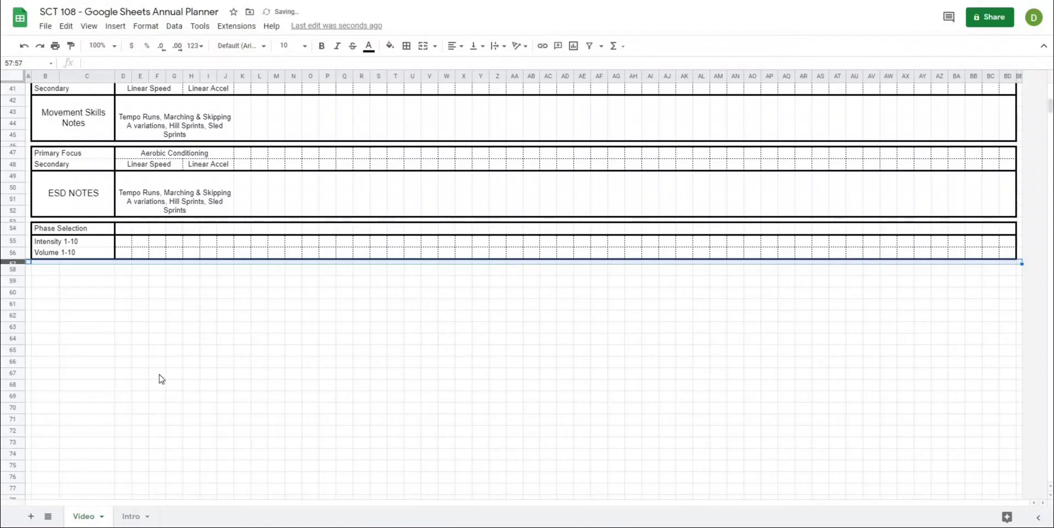
click(160, 377)
click(74, 274)
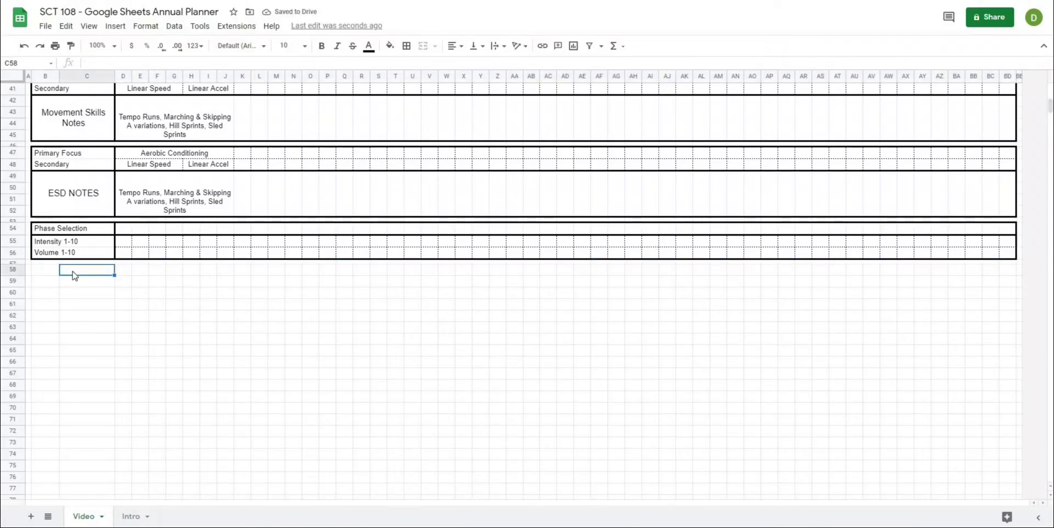
Enter Peformance, Load +, Load, Base and Deload down cells C58 to C62
text(Performa)
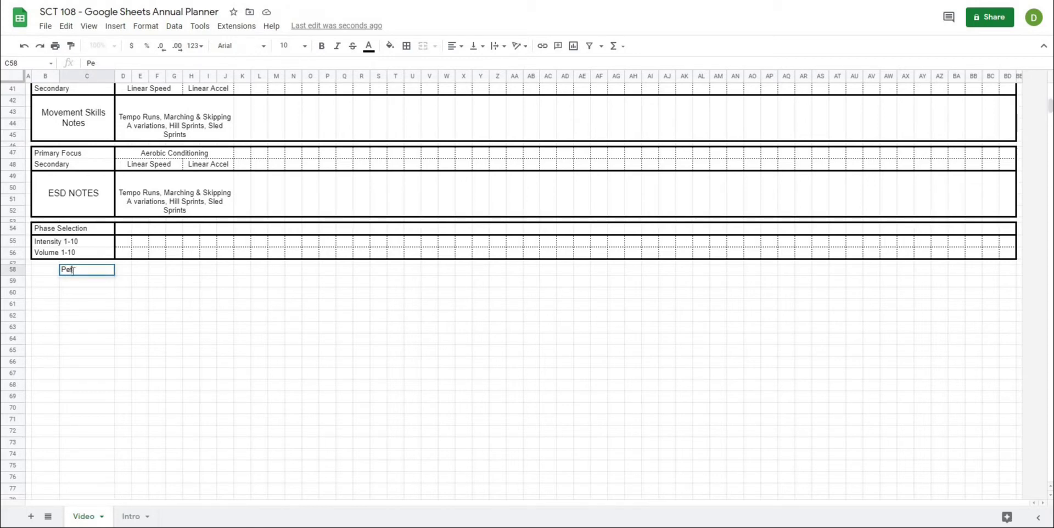
text(nce)
key(Return)
text(Loa)
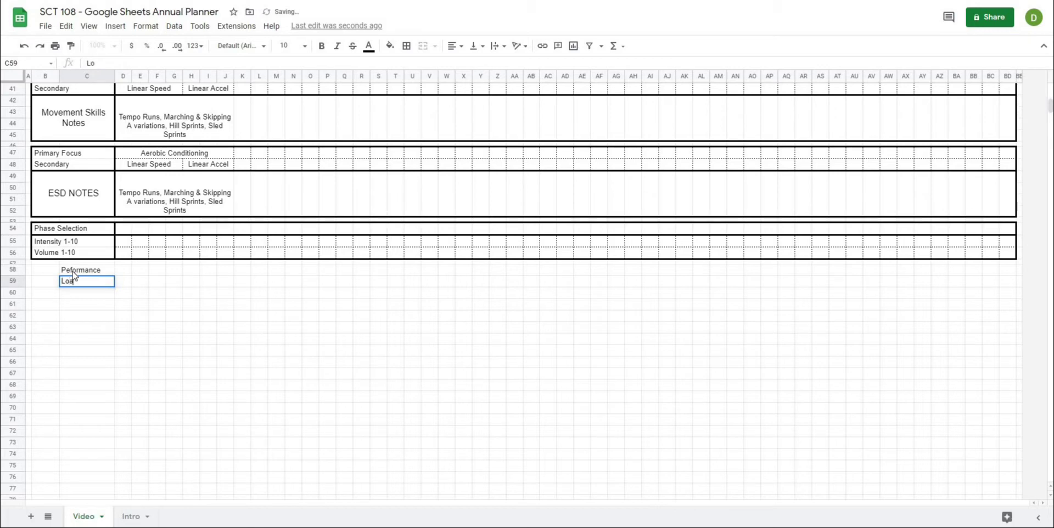
text(d +)
key(Return)
text(Load)
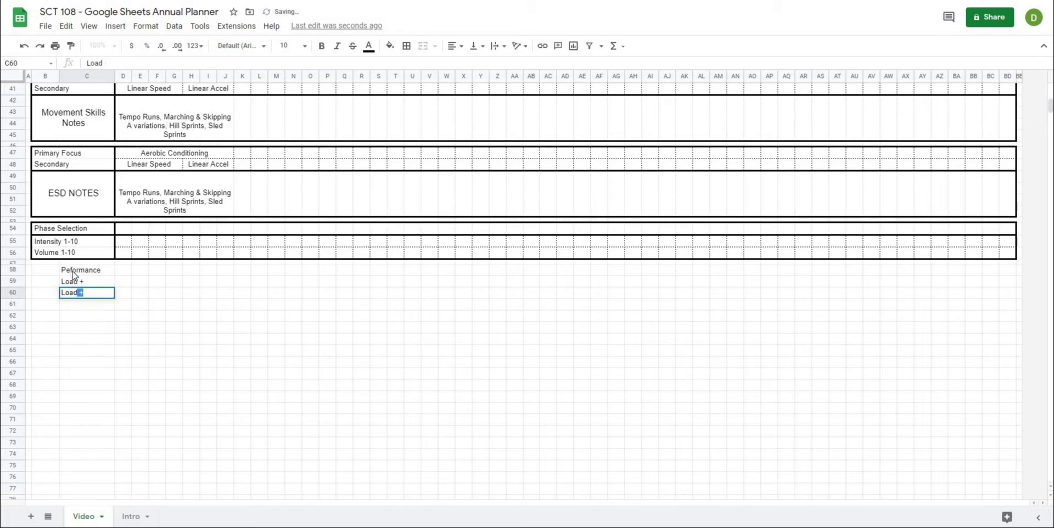
key(BackSpace)
key(Return)
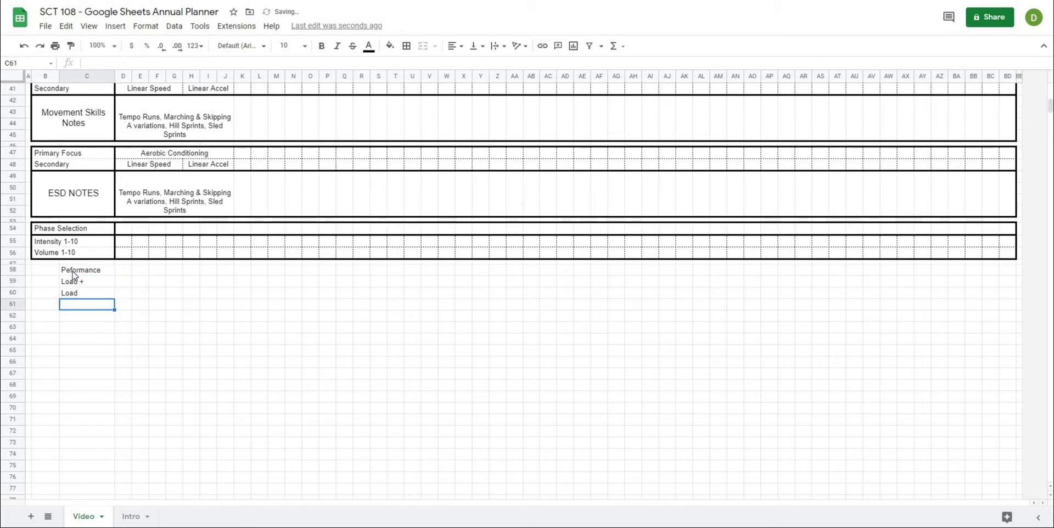
text(Base)
key(Return)
text(Deload)
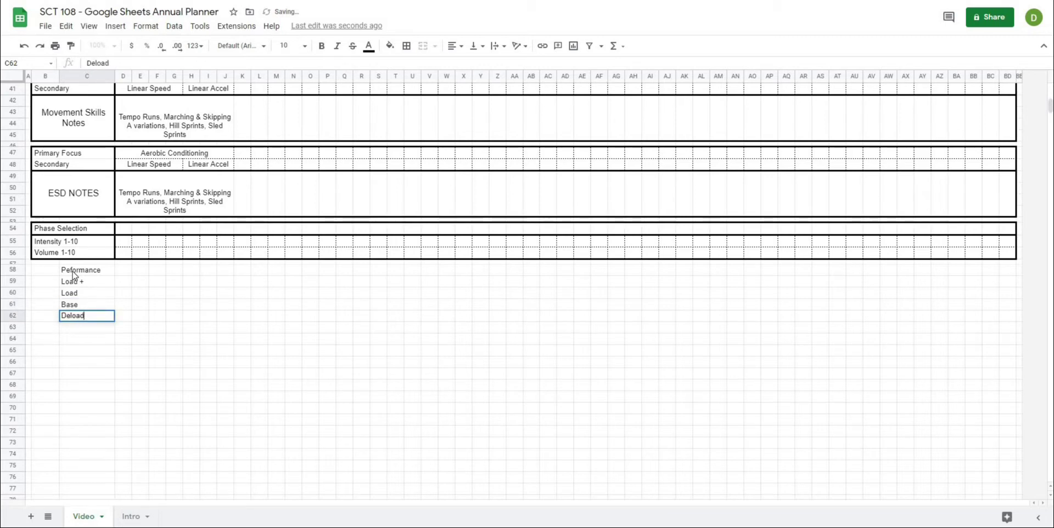
key(Return)
click(203, 396)
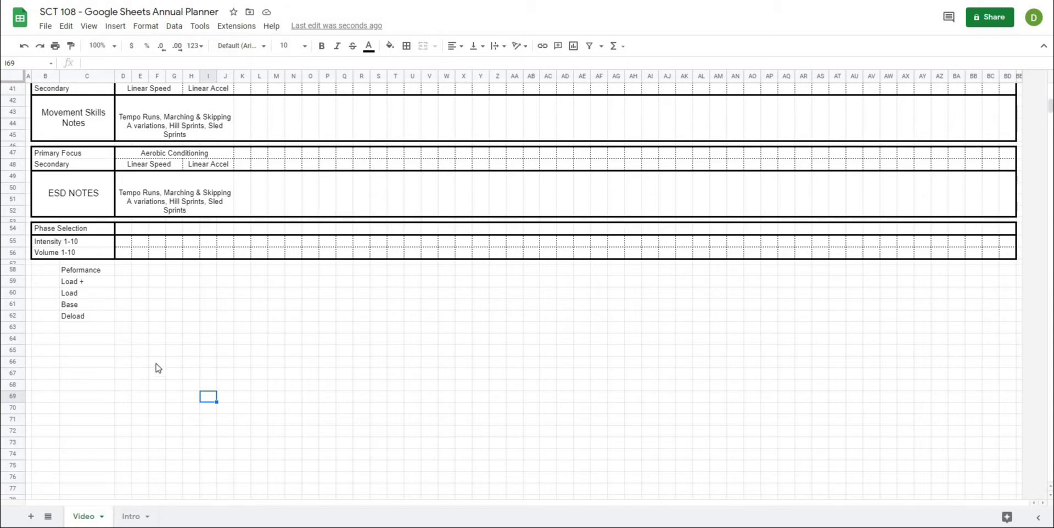
Merge B58:B62 into one cell and type WORKLOAD in it
drag(55, 270, 50, 318)
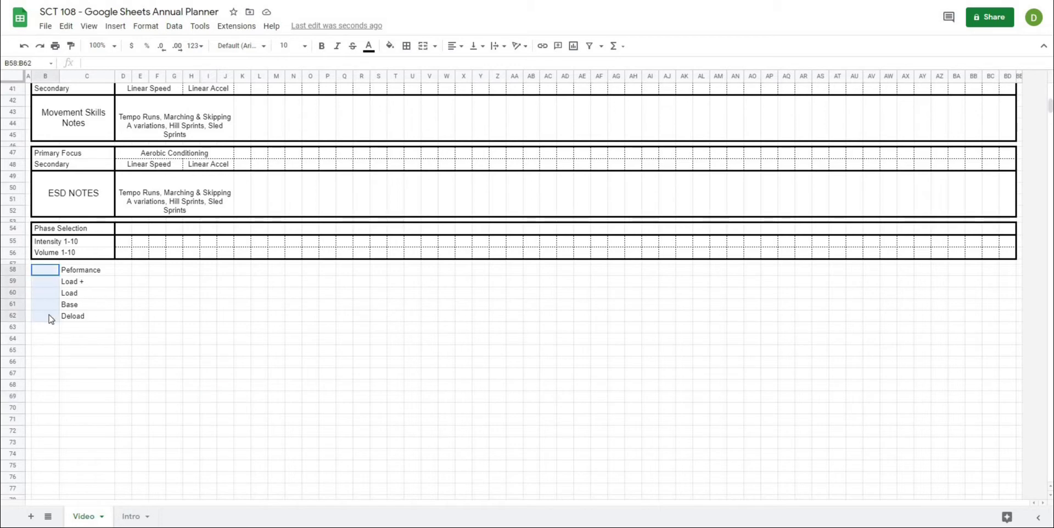
click(423, 47)
click(49, 289)
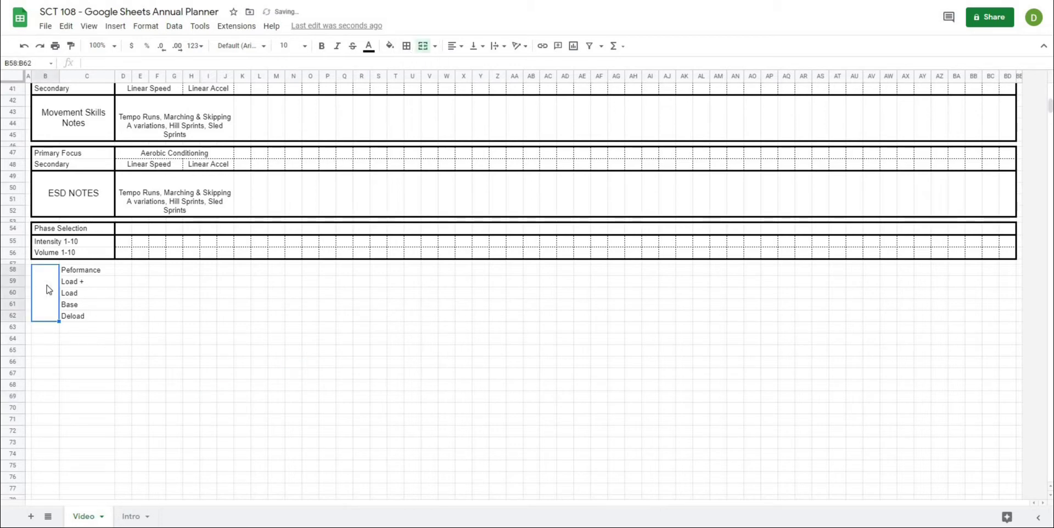
text(WORKLOAD)
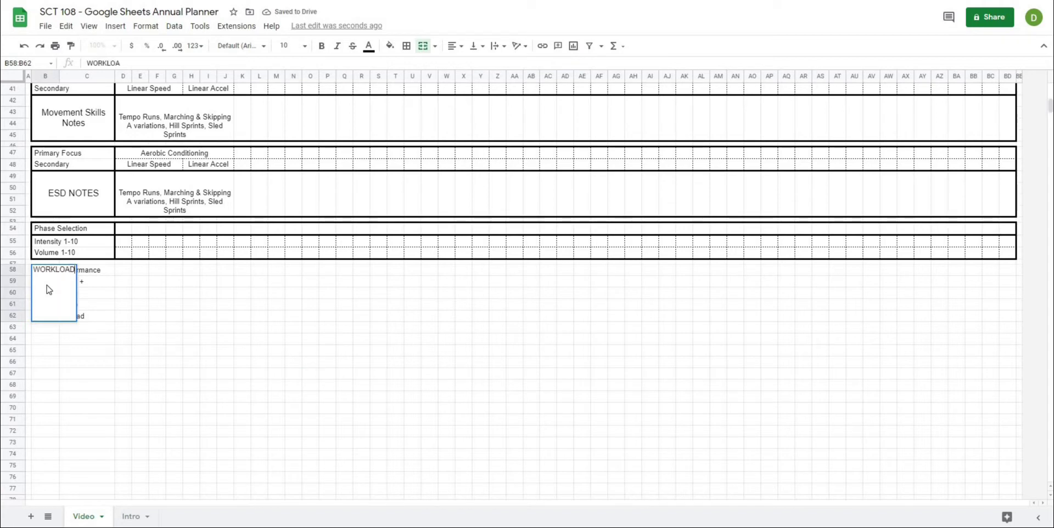
key(Return)
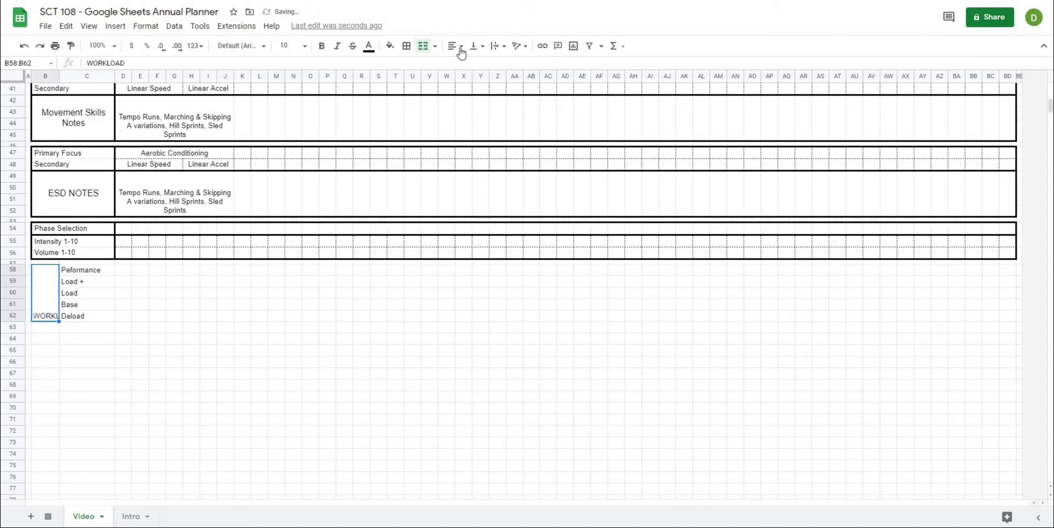
Rotate WORKLOAD to read upward and centre it vertically and horizontally
click(520, 48)
click(571, 66)
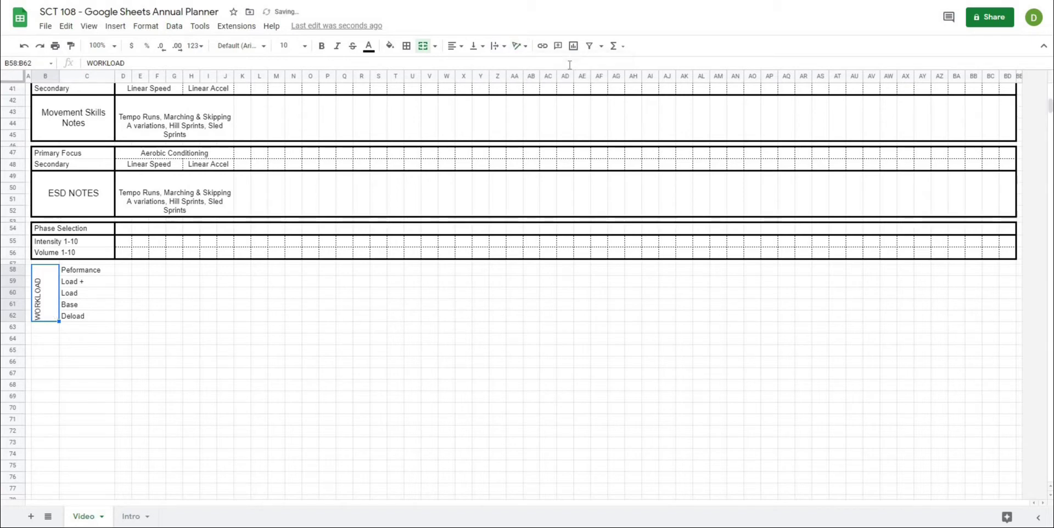
click(484, 49)
click(488, 64)
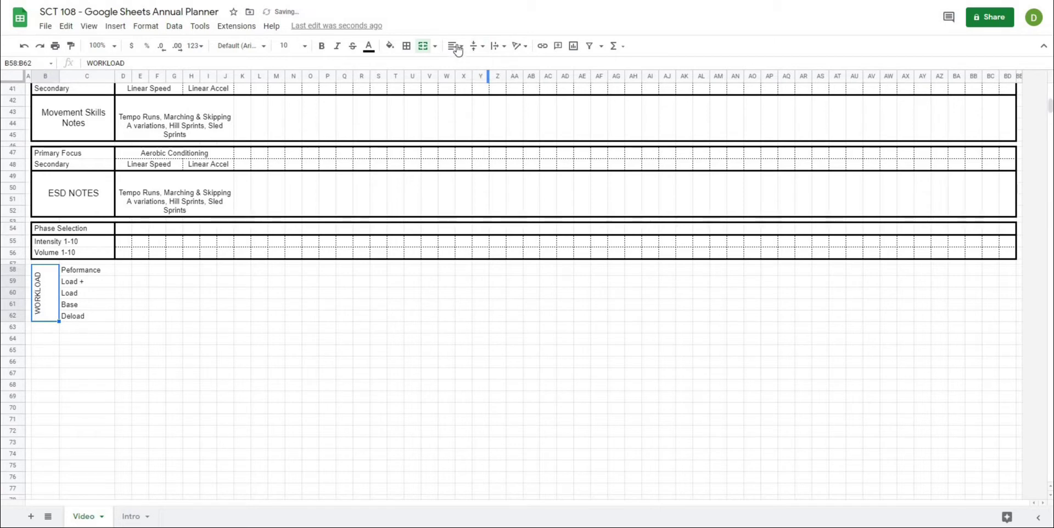
click(457, 47)
click(466, 64)
drag(344, 351, 327, 350)
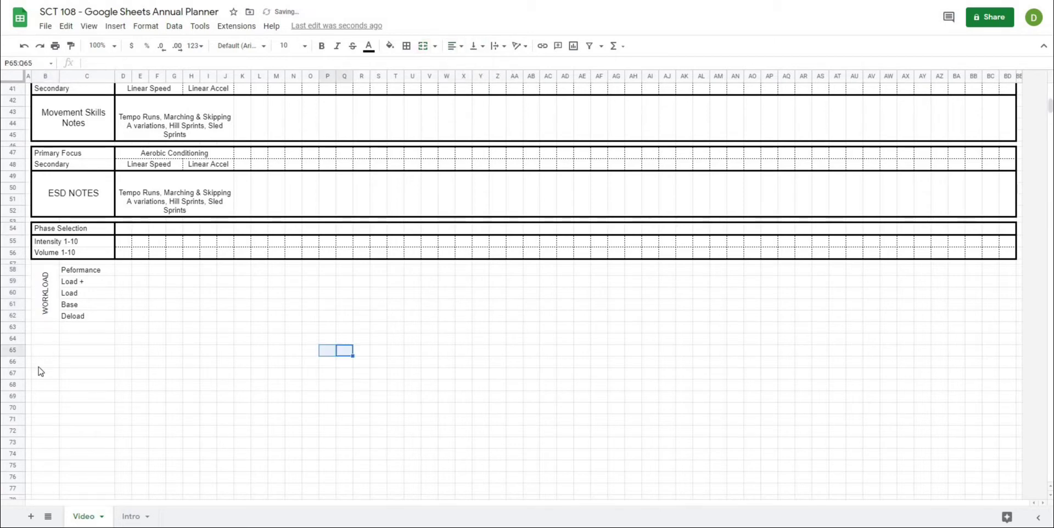
drag(46, 271, 1003, 285)
Outline the workload block B58:BD62 with a thick solid border
click(409, 47)
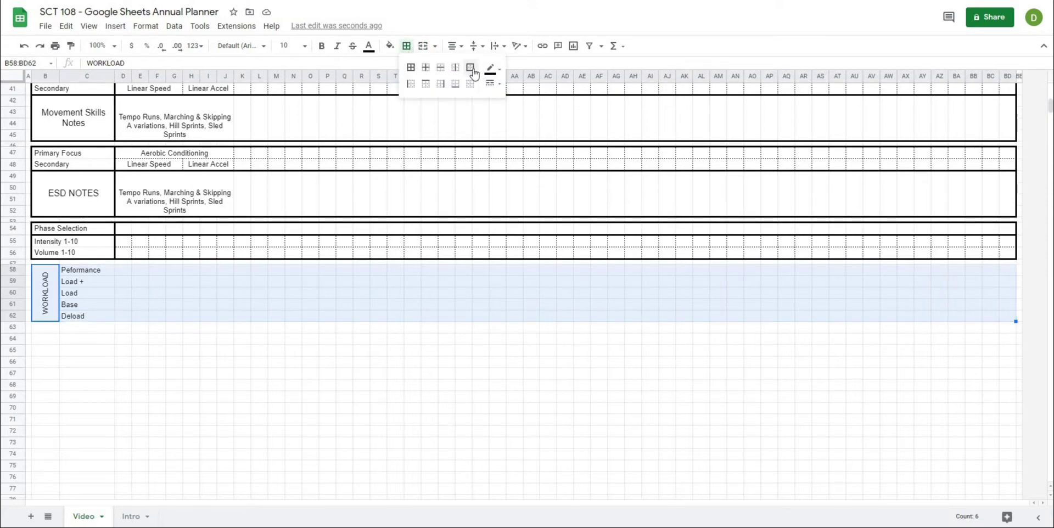
click(469, 67)
click(490, 83)
click(521, 127)
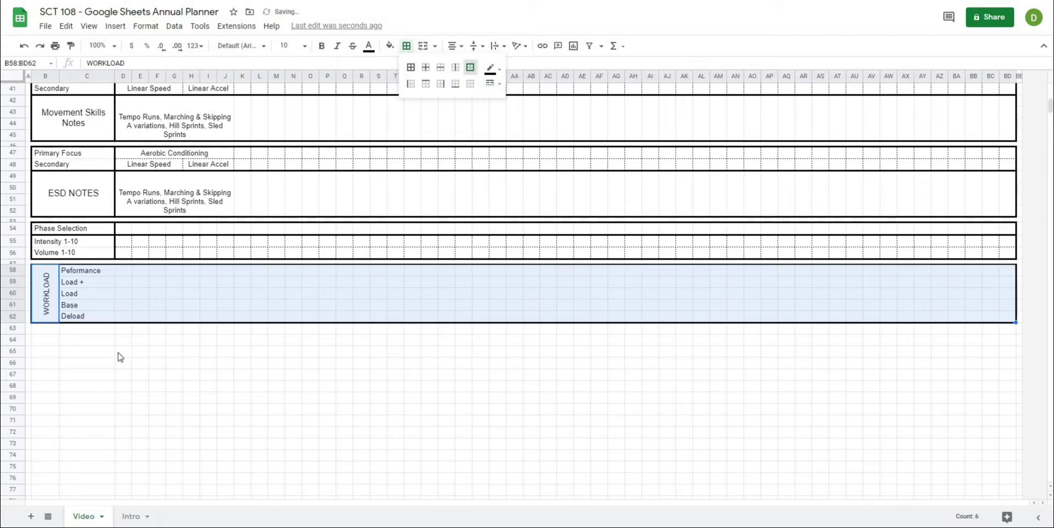
click(53, 291)
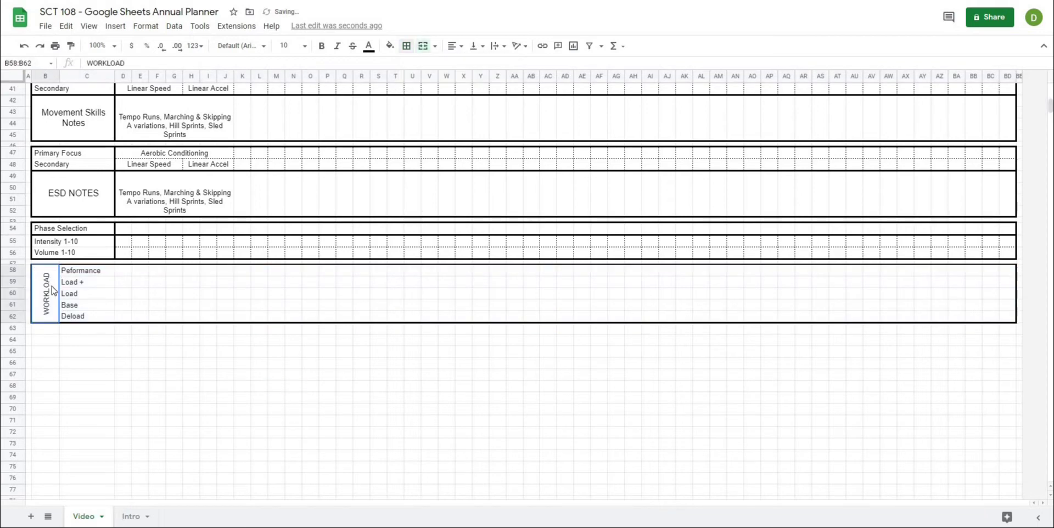
click(407, 45)
Add a thick border to the label cells C58:C62
drag(86, 270, 88, 316)
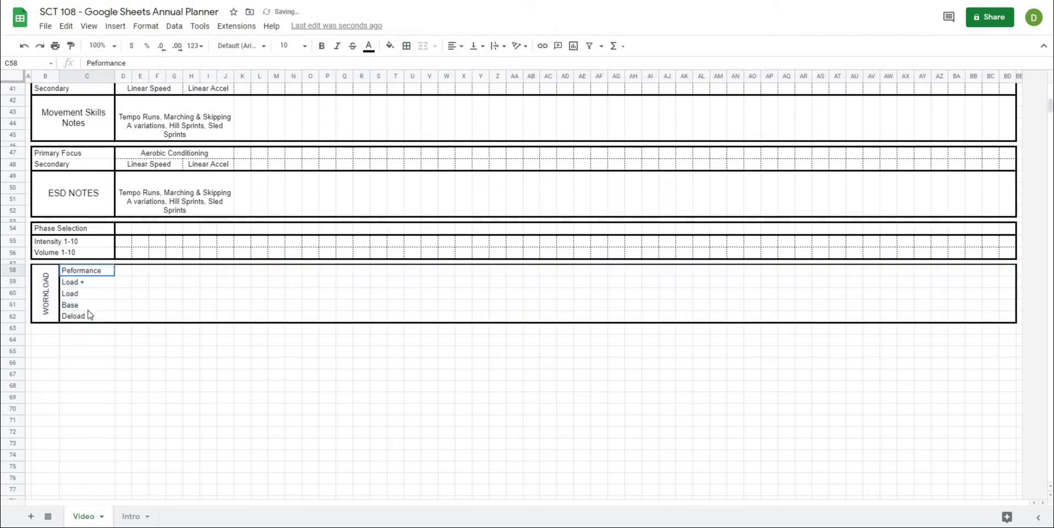
click(405, 45)
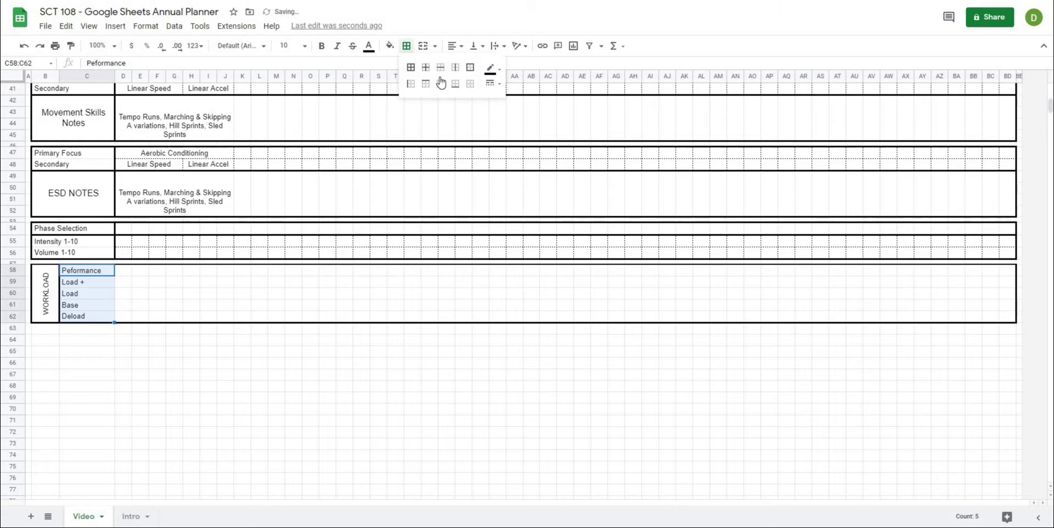
click(470, 68)
click(176, 350)
Give the weekly grid D58:BD62 dotted inner borders
drag(124, 272, 1014, 321)
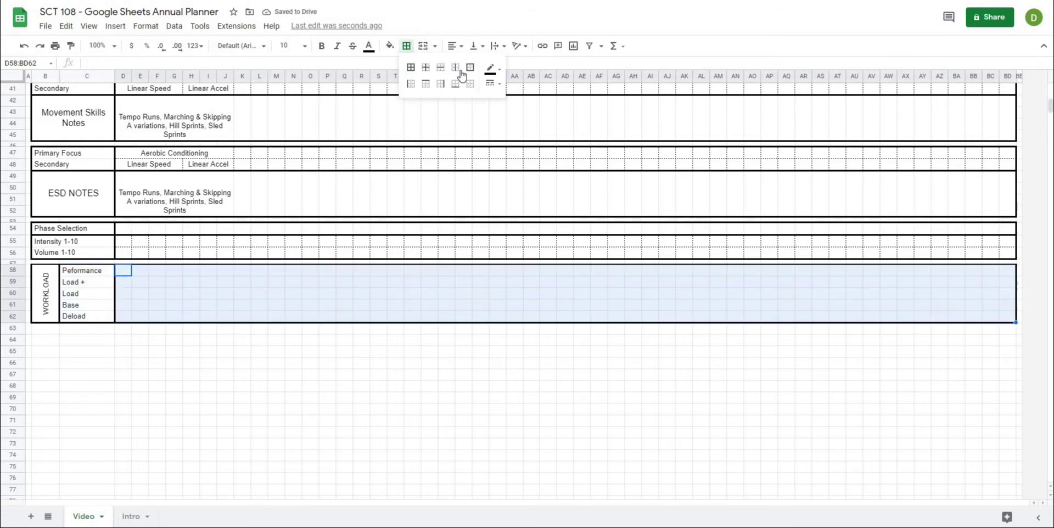
click(406, 46)
click(426, 67)
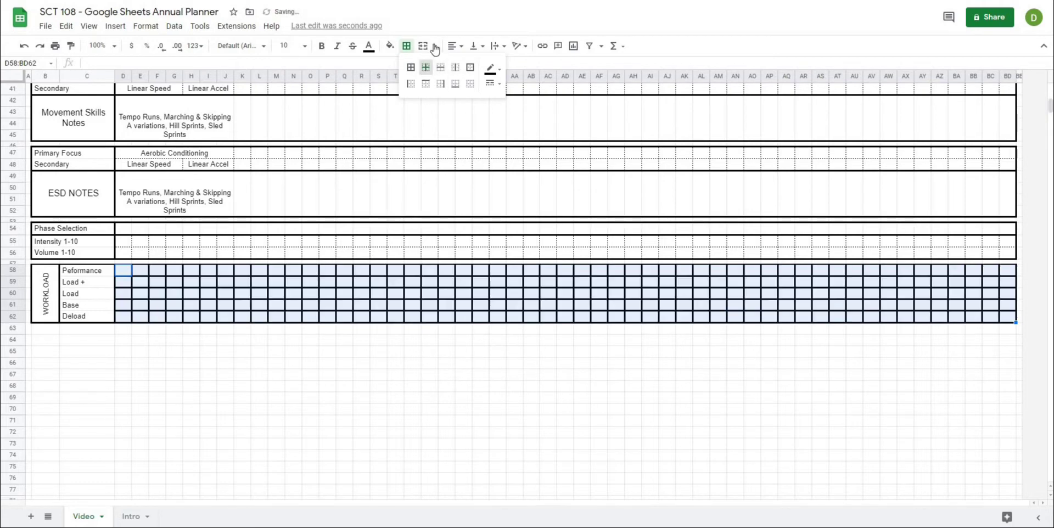
click(491, 82)
click(140, 409)
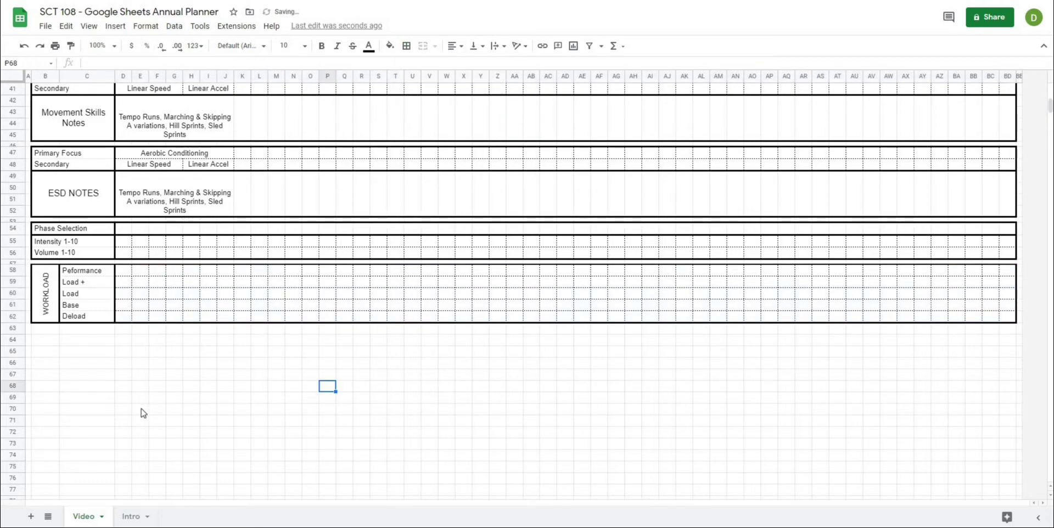
Add a data-validation dropdown list of P, L+, L, B, D to D54:BD54
scroll(139, 388, up, 1)
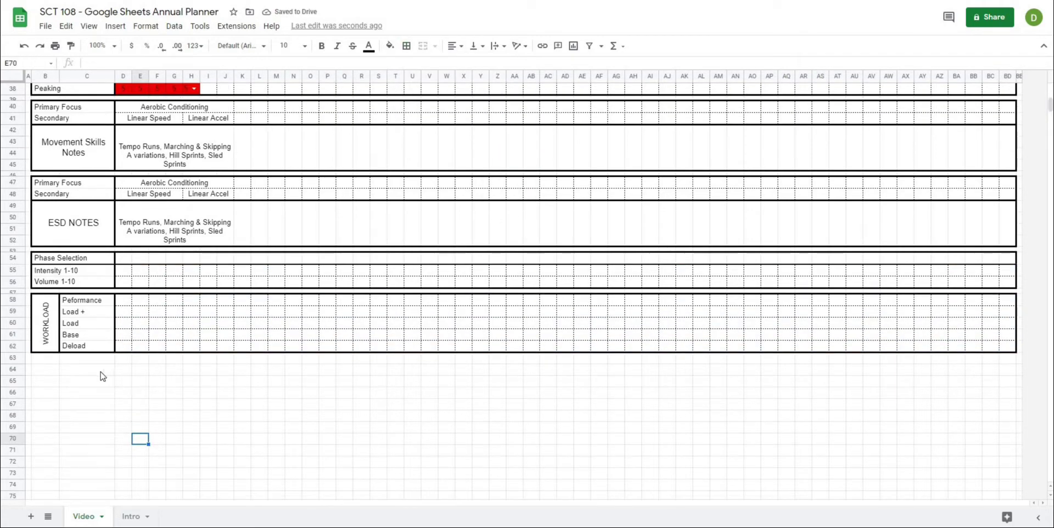
click(121, 262)
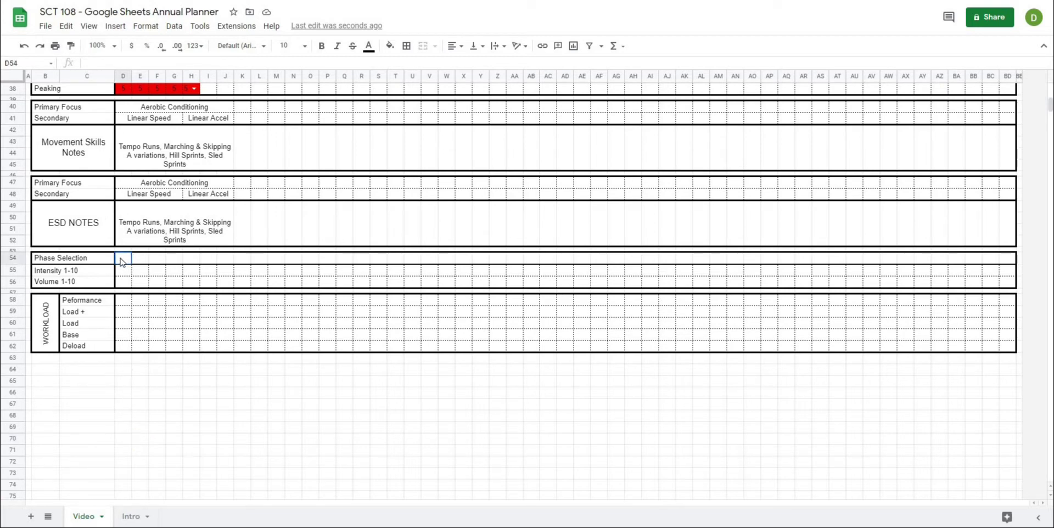
click(147, 416)
click(124, 358)
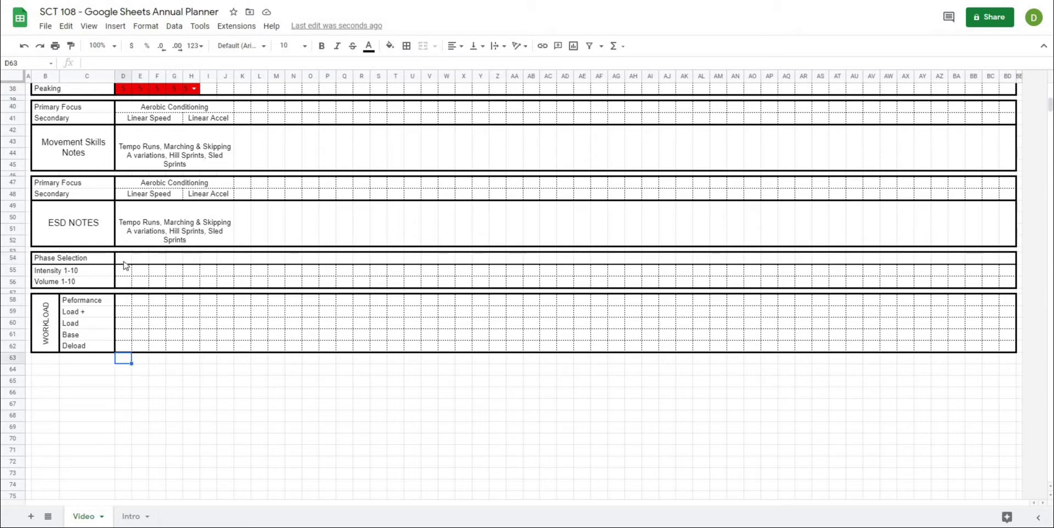
drag(124, 261, 1002, 261)
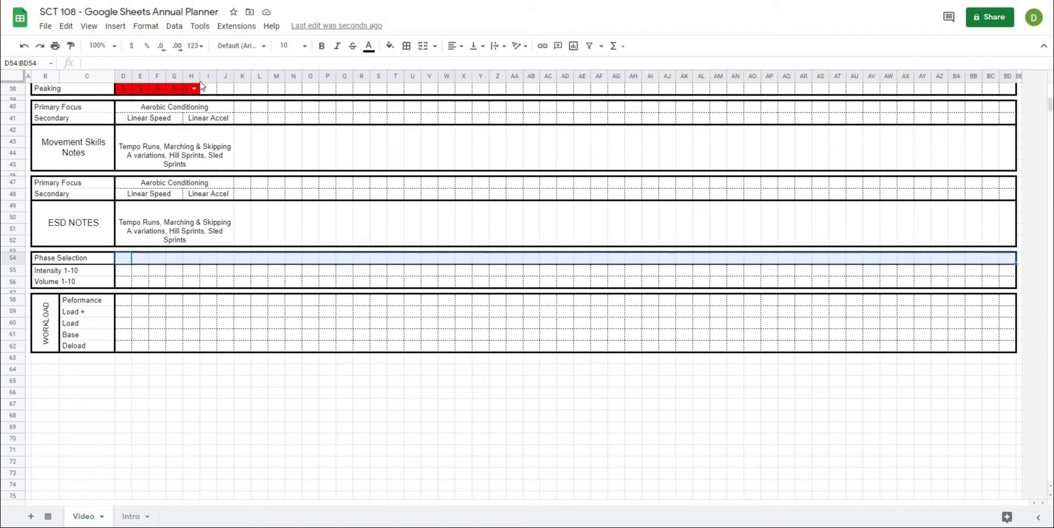
click(174, 26)
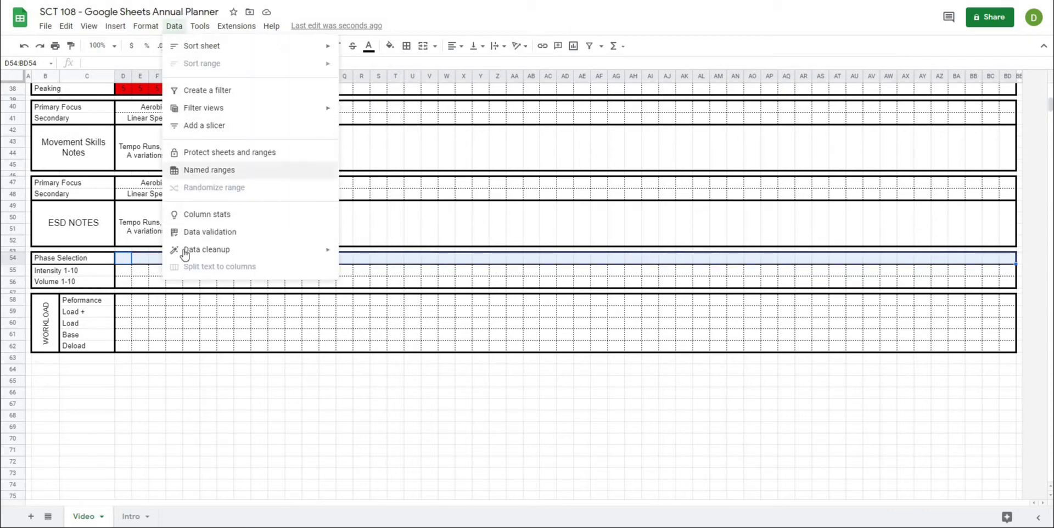
click(184, 232)
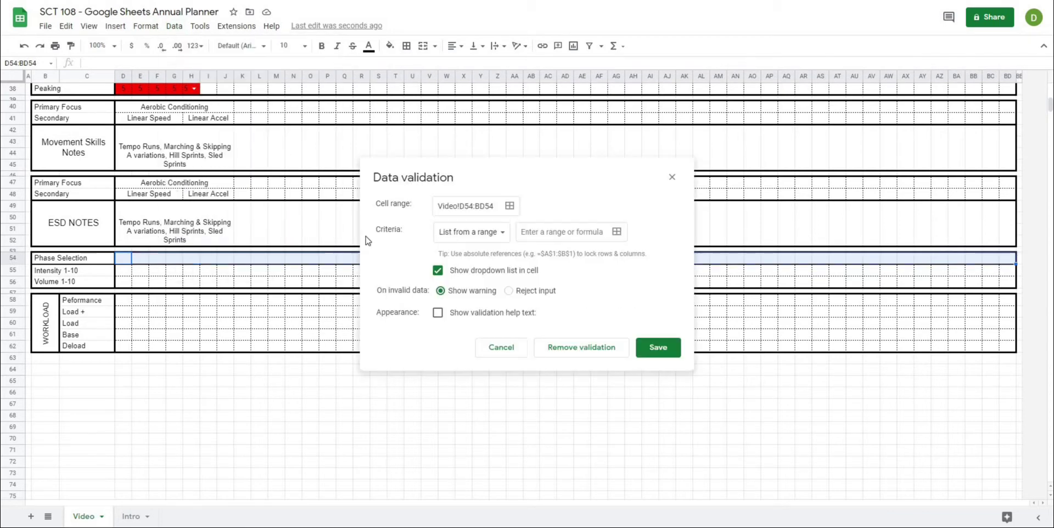
click(484, 237)
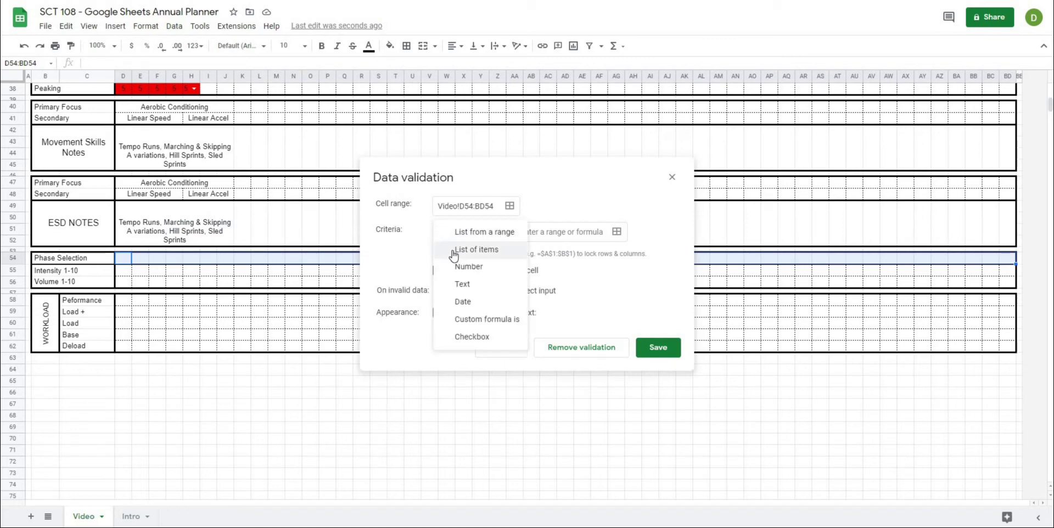
click(453, 250)
click(512, 232)
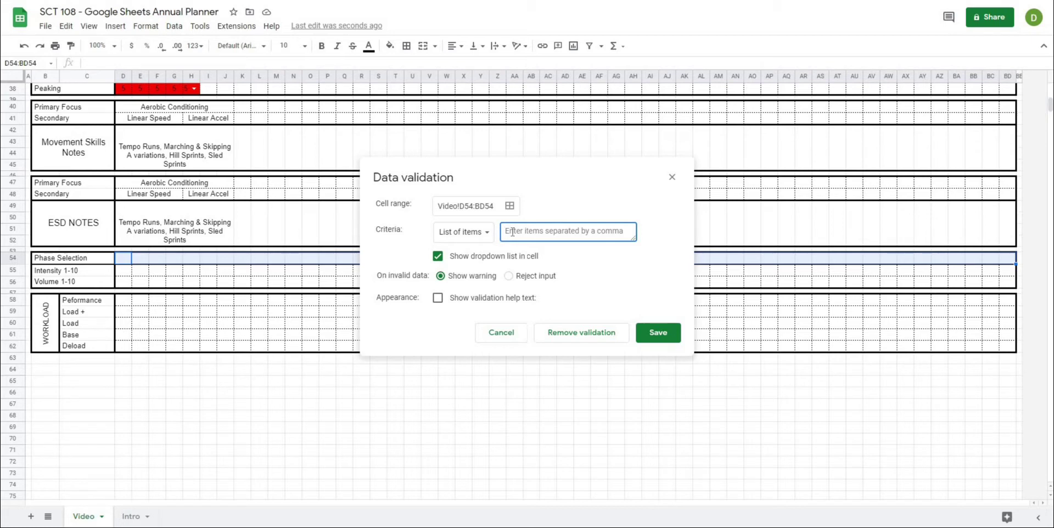
text(P, L+, L, B, D)
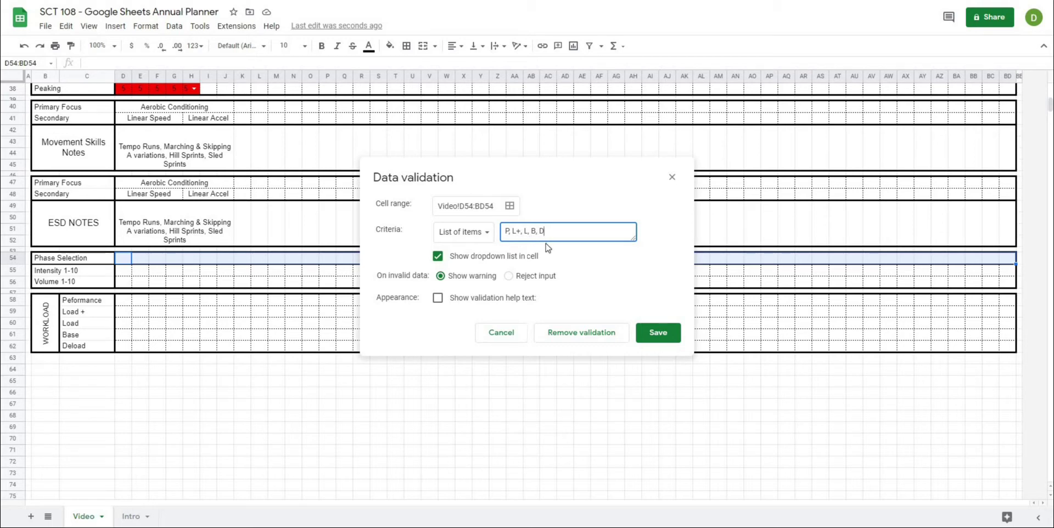
click(662, 341)
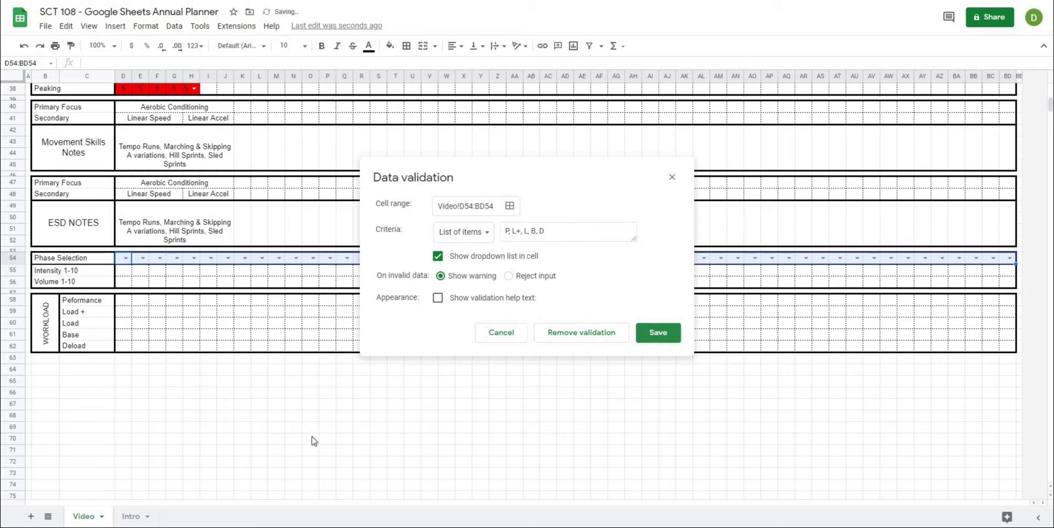
Choose L+ from the phase dropdown in cell D54
click(127, 258)
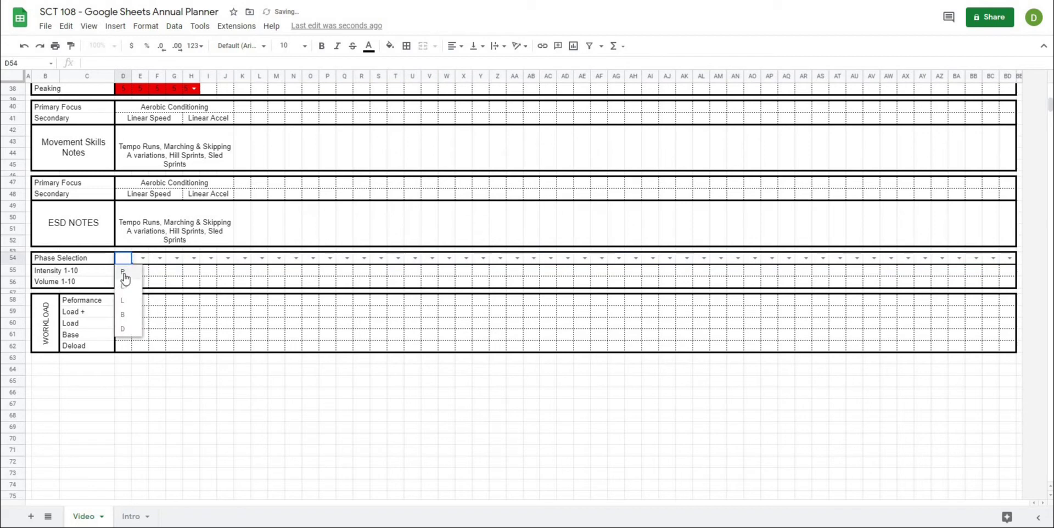
click(128, 260)
click(129, 259)
click(124, 285)
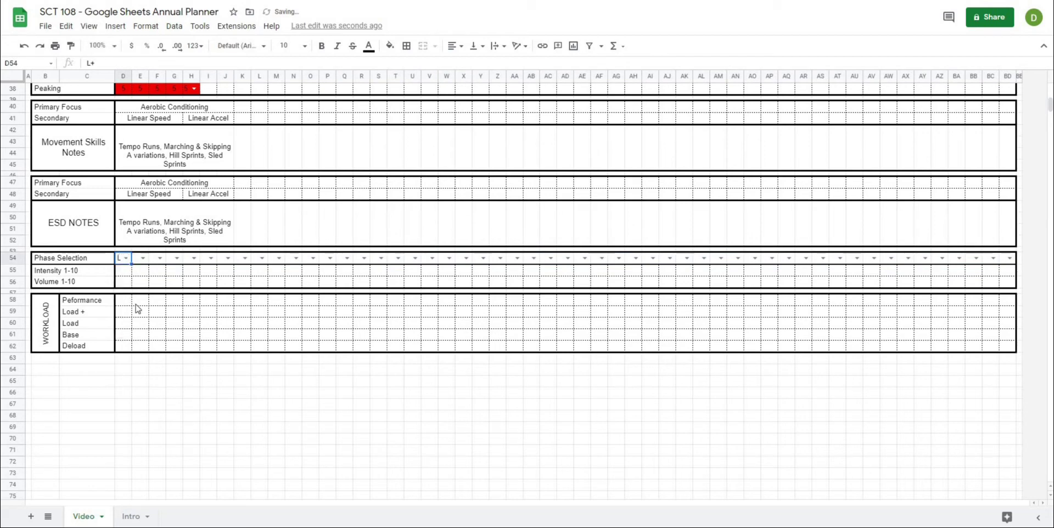
click(127, 274)
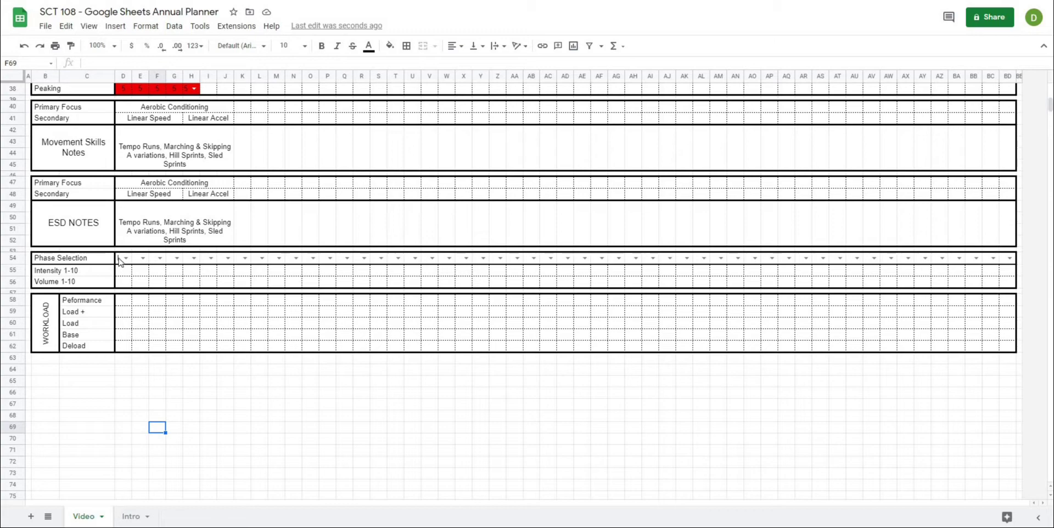
Make the five workload labels C58:C62, Peformance through Deload, bold
click(107, 404)
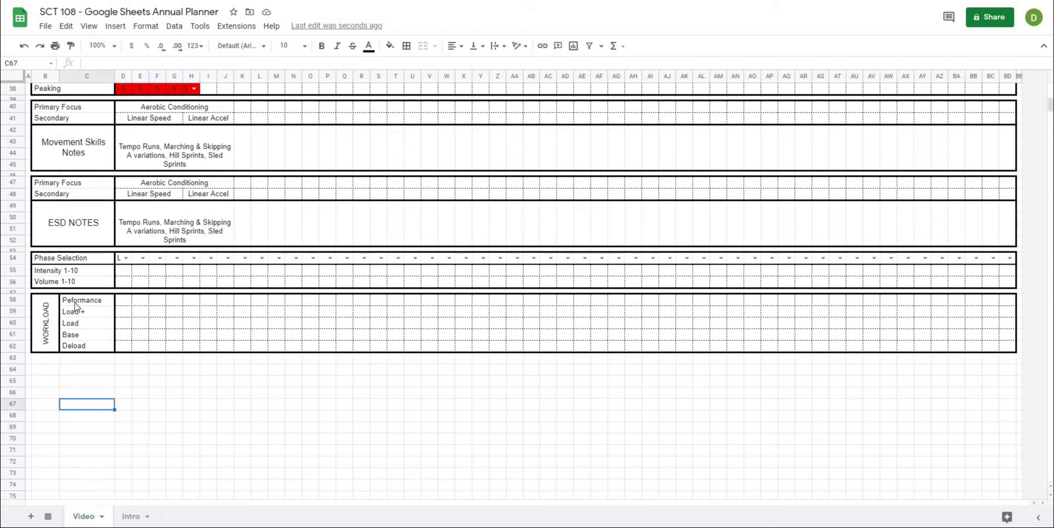
click(76, 306)
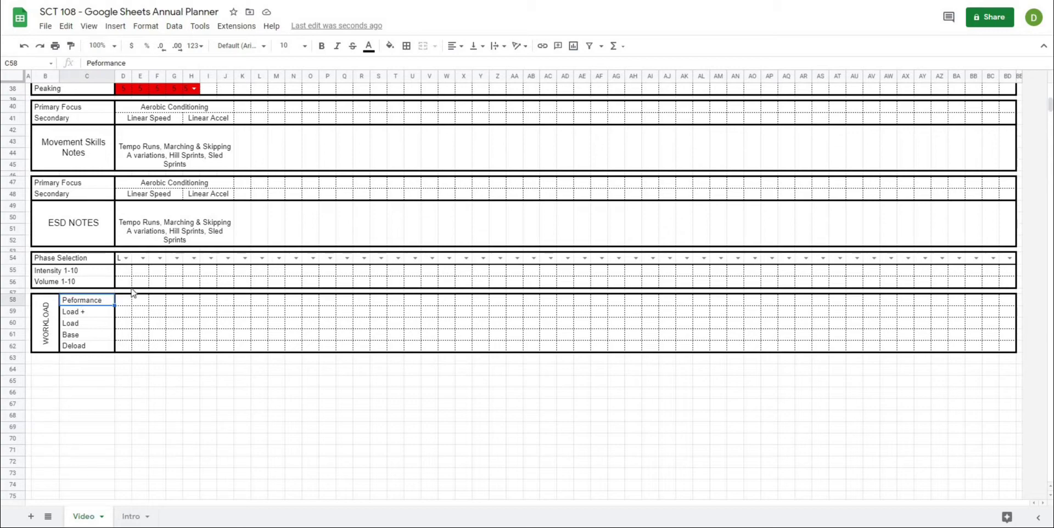
click(82, 346)
click(85, 302)
click(83, 378)
drag(77, 302, 86, 346)
key(ctrl+b)
click(99, 380)
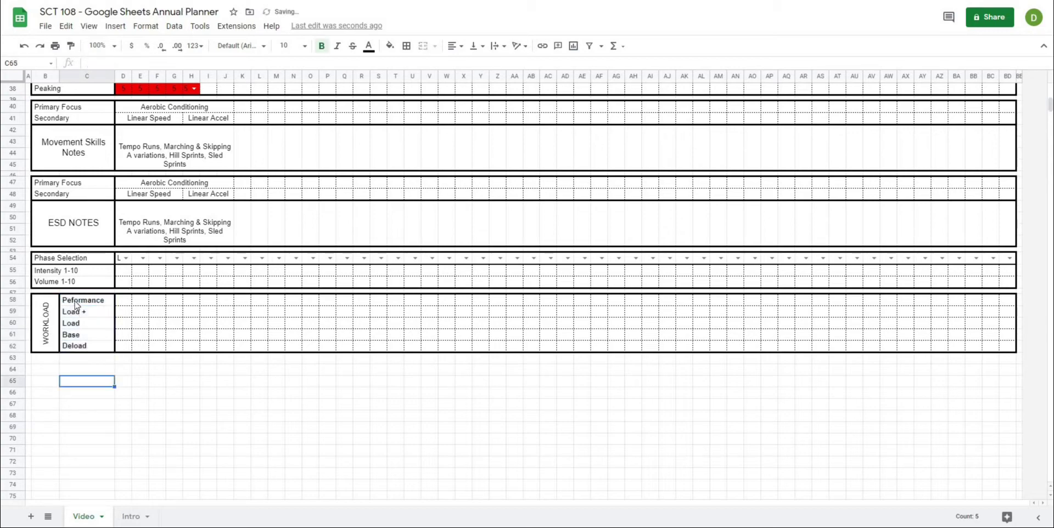
click(82, 300)
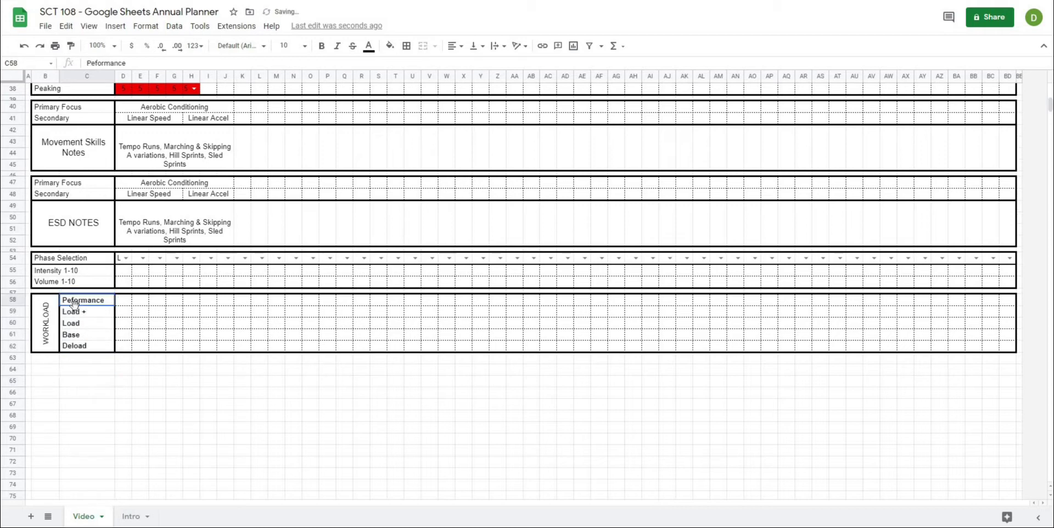
Fill the Peformance, Load + and Load labels red, orange and yellow
click(390, 46)
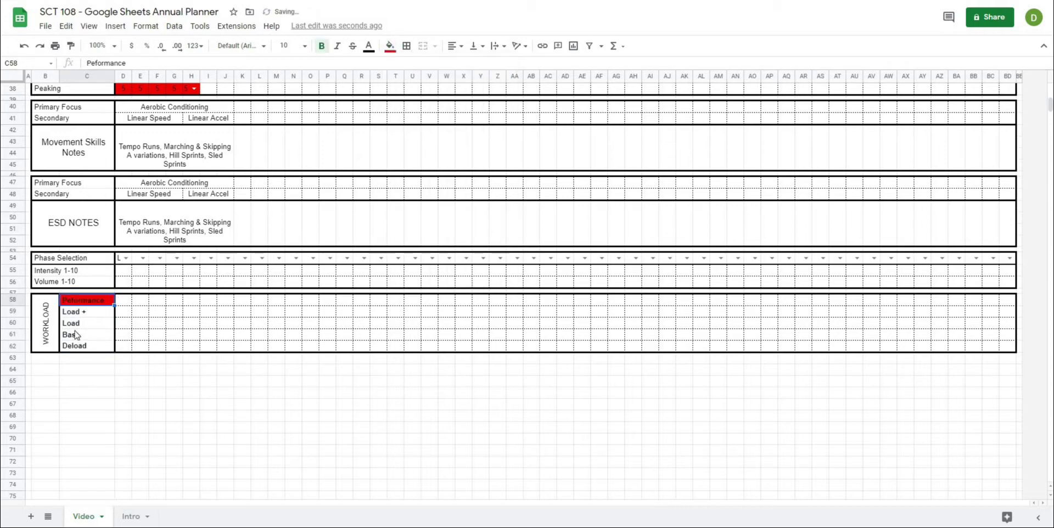
click(85, 311)
click(390, 45)
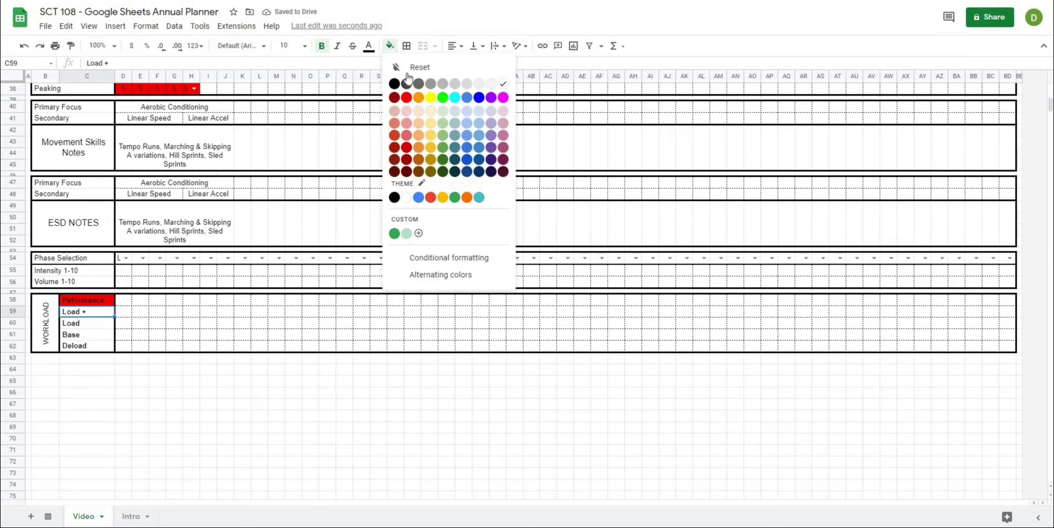
click(422, 101)
click(83, 325)
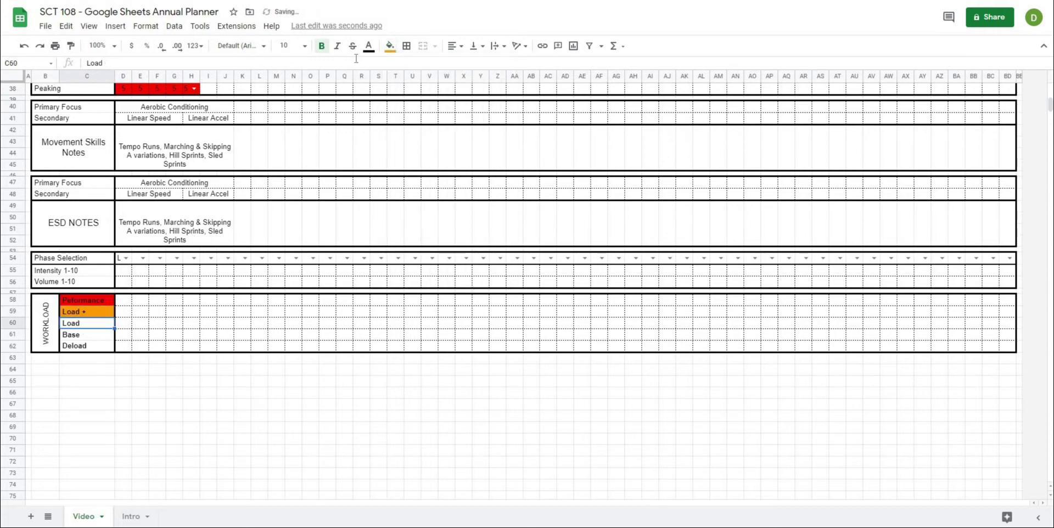
click(390, 45)
click(430, 100)
Fill the Base label green and the Deload label blue
click(88, 335)
click(390, 45)
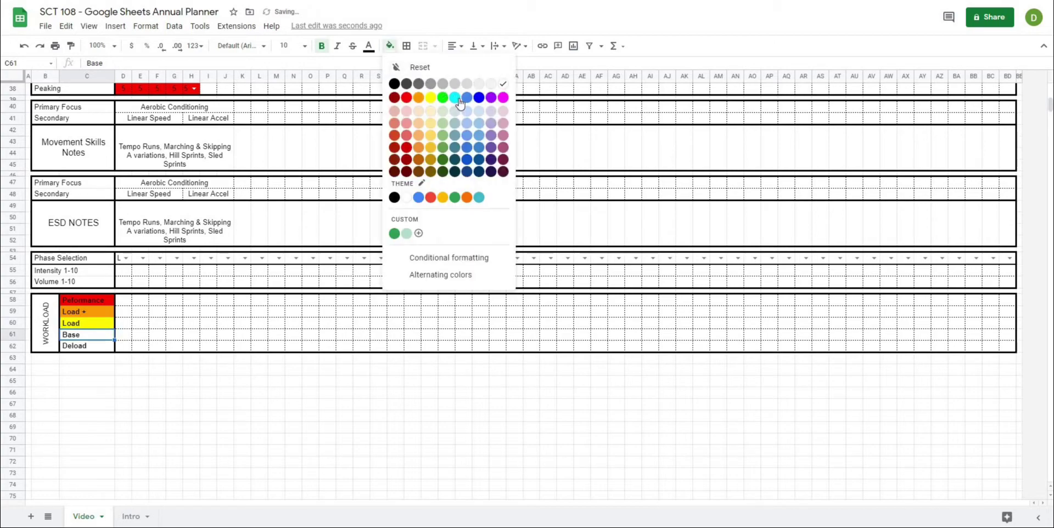
click(443, 97)
click(85, 349)
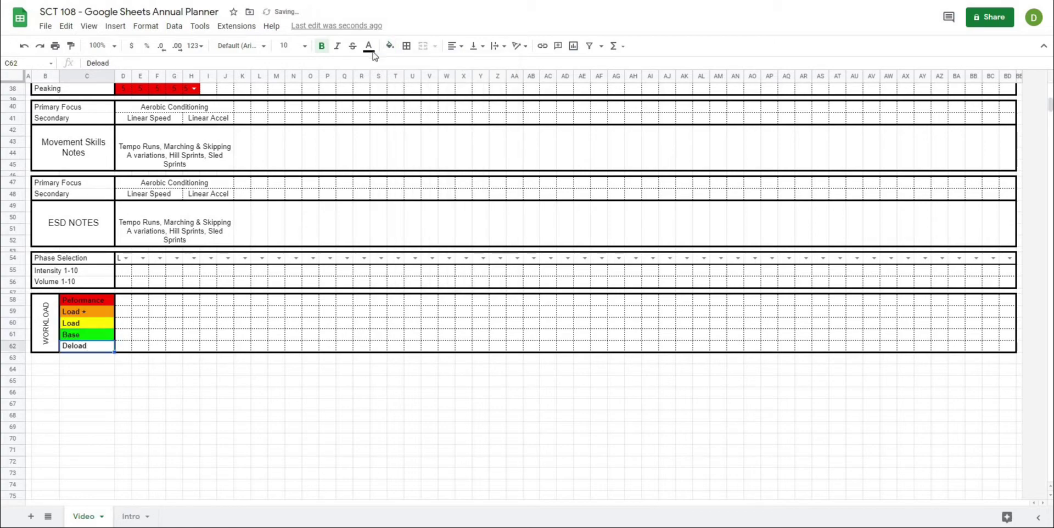
click(390, 46)
click(467, 100)
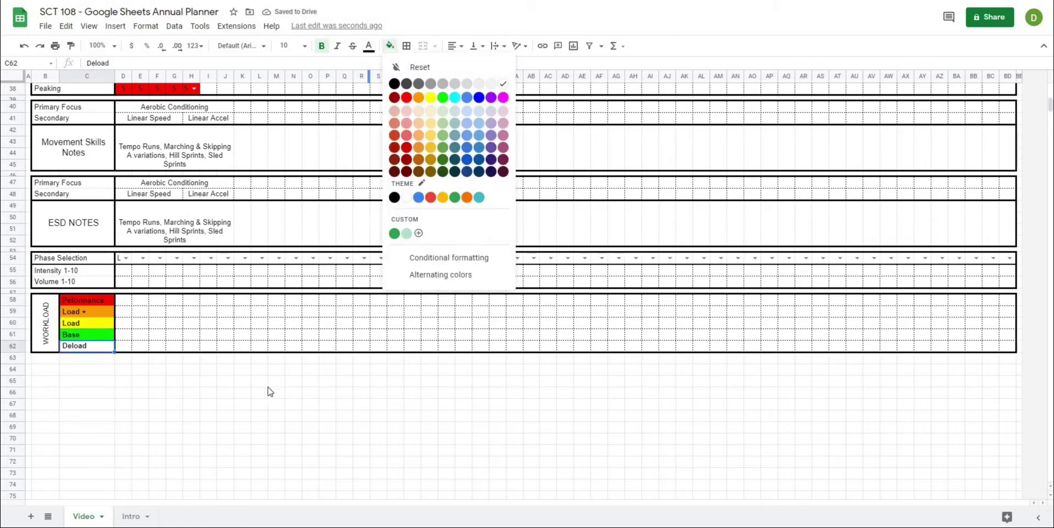
click(261, 383)
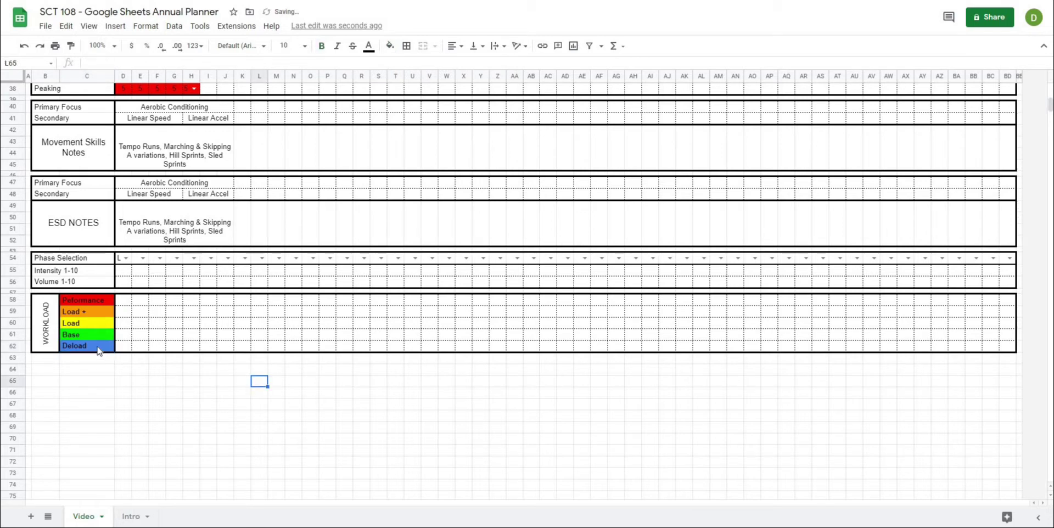
Select Phase Selection cells D54:BD54 and open Format > Conditional formatting
click(153, 415)
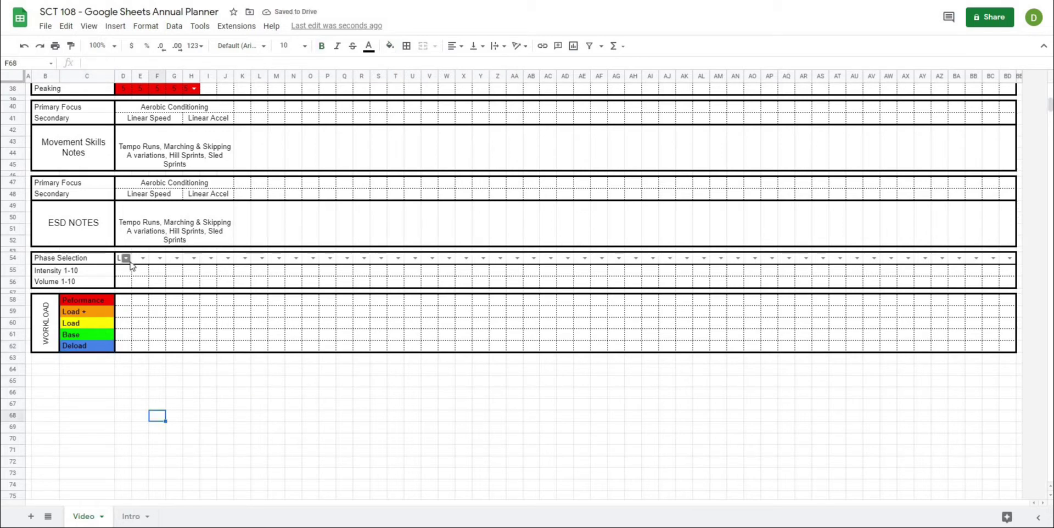
click(109, 384)
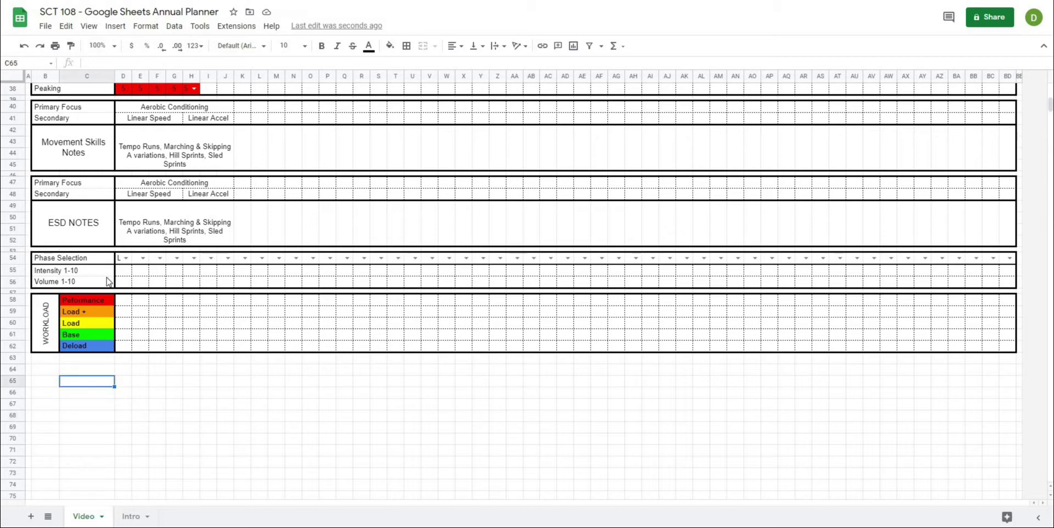
click(120, 260)
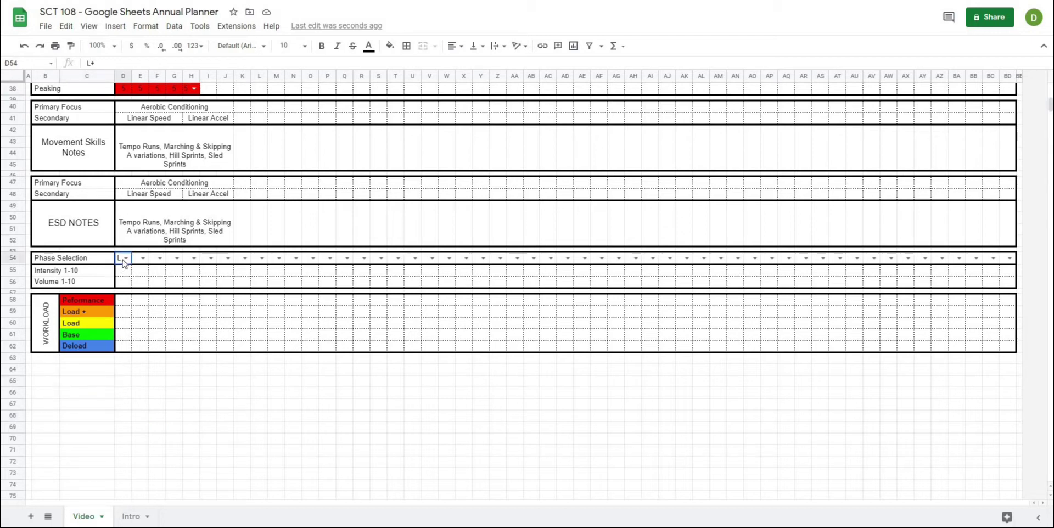
drag(154, 262, 1010, 259)
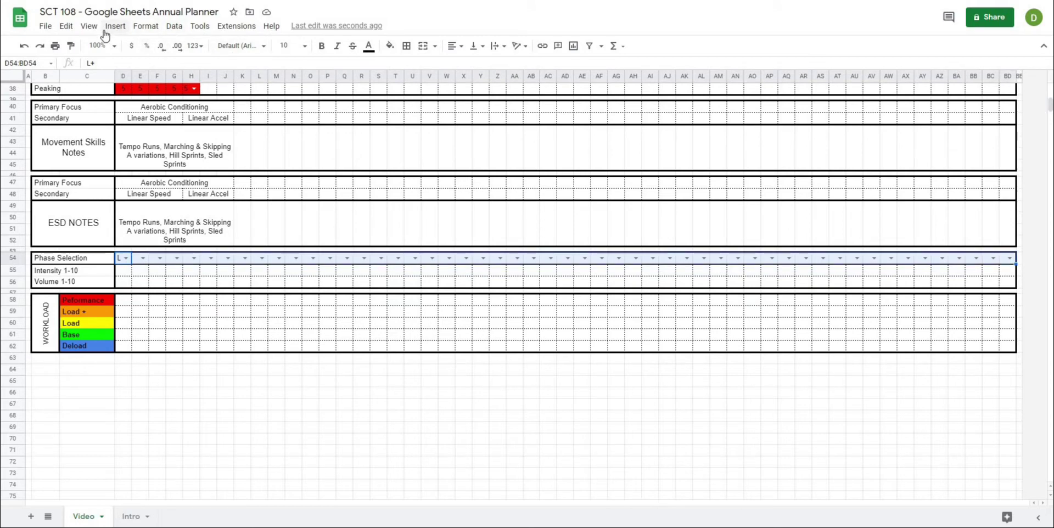
click(145, 27)
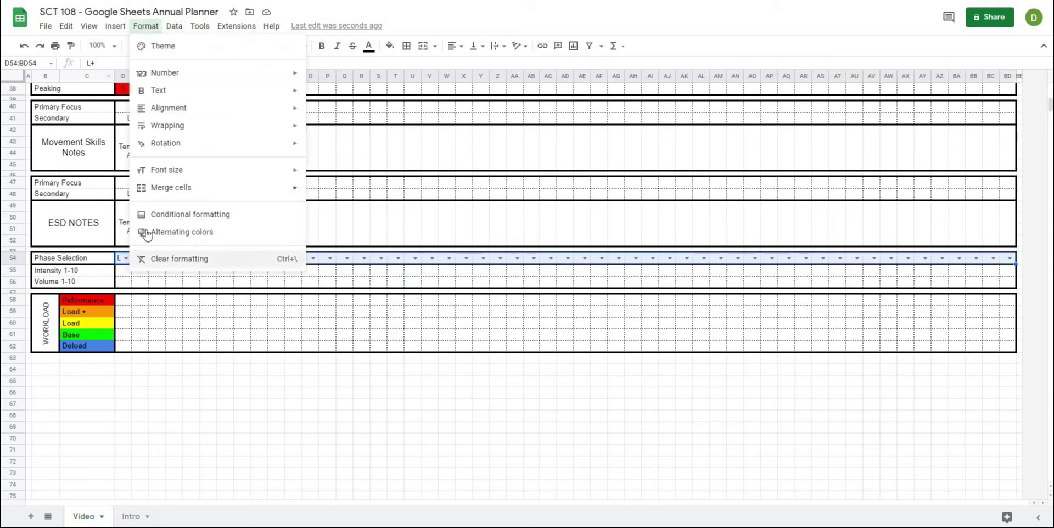
key(Return)
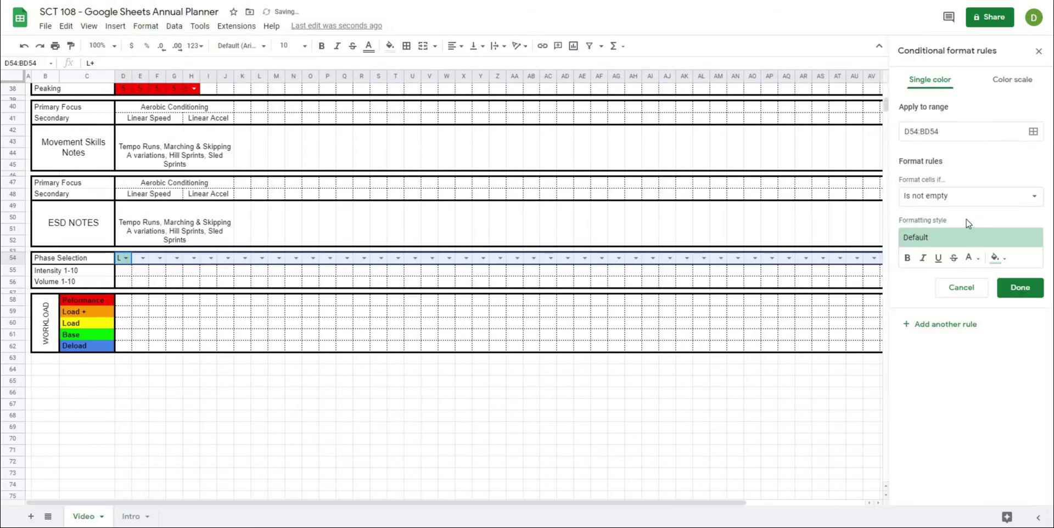
Add a rule filling D54:BD54 red when text is exactly P, previewing P in D54
click(966, 204)
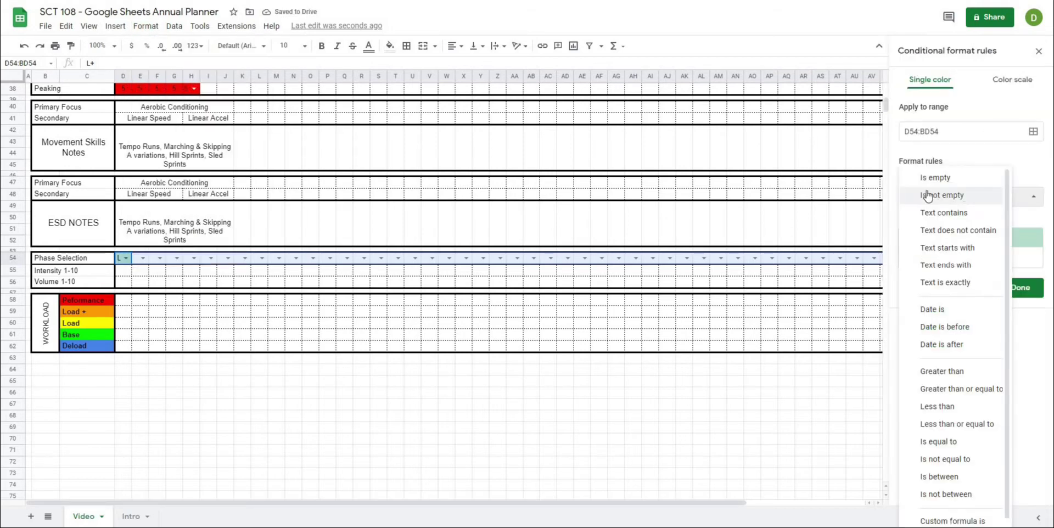
click(930, 283)
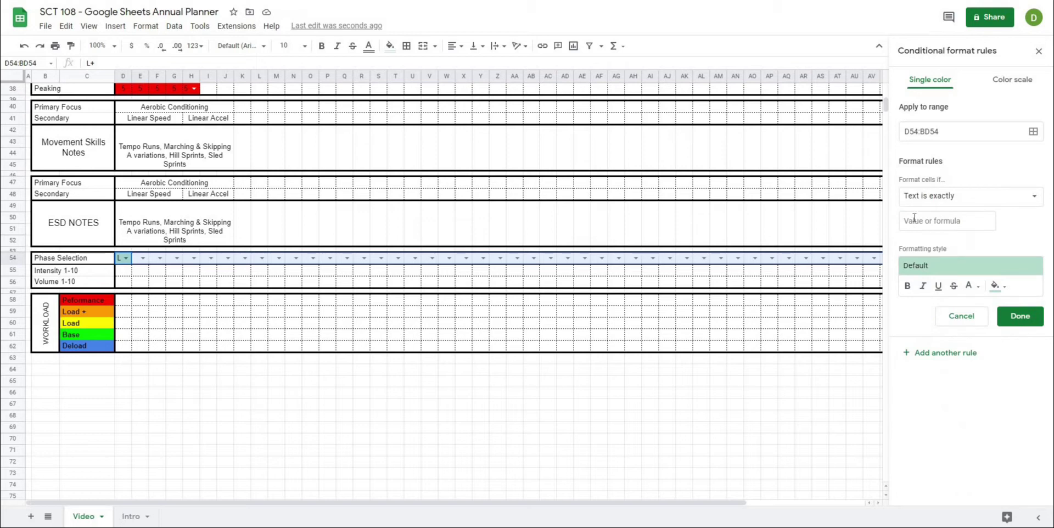
click(914, 218)
text(P)
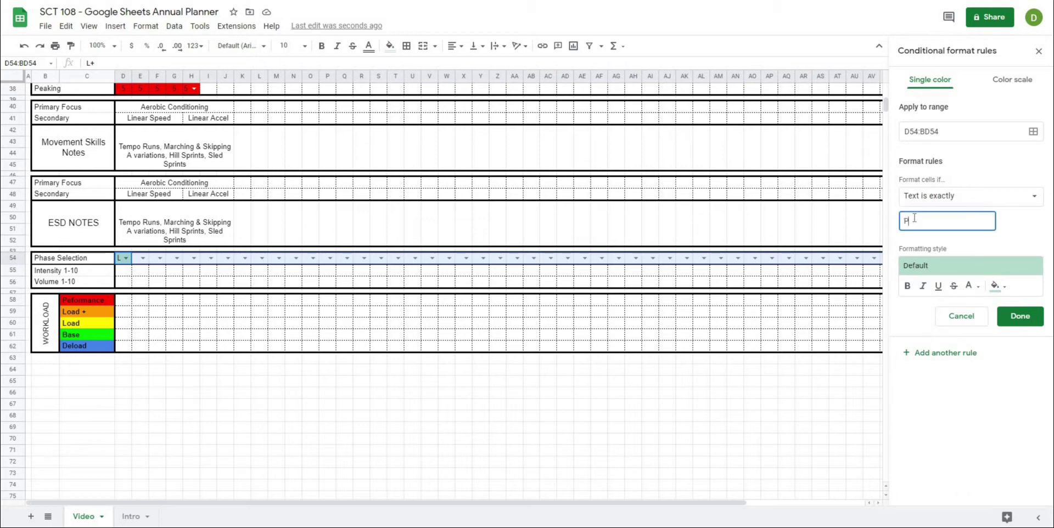
click(1002, 288)
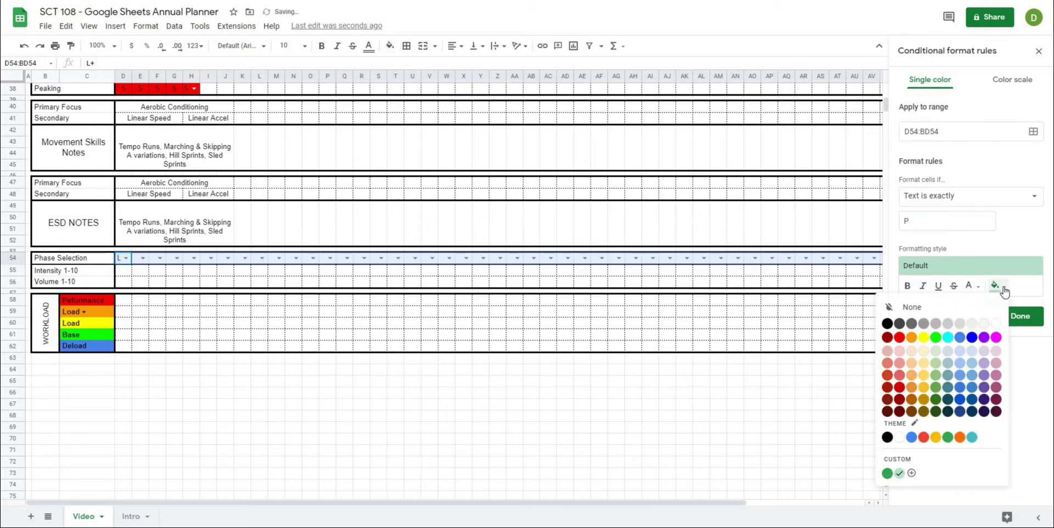
click(901, 341)
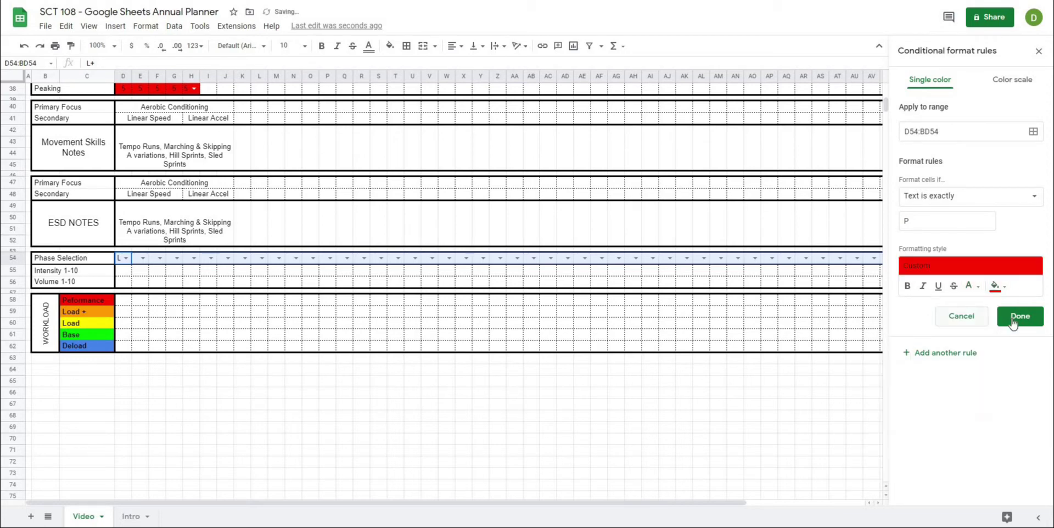
click(126, 258)
click(126, 278)
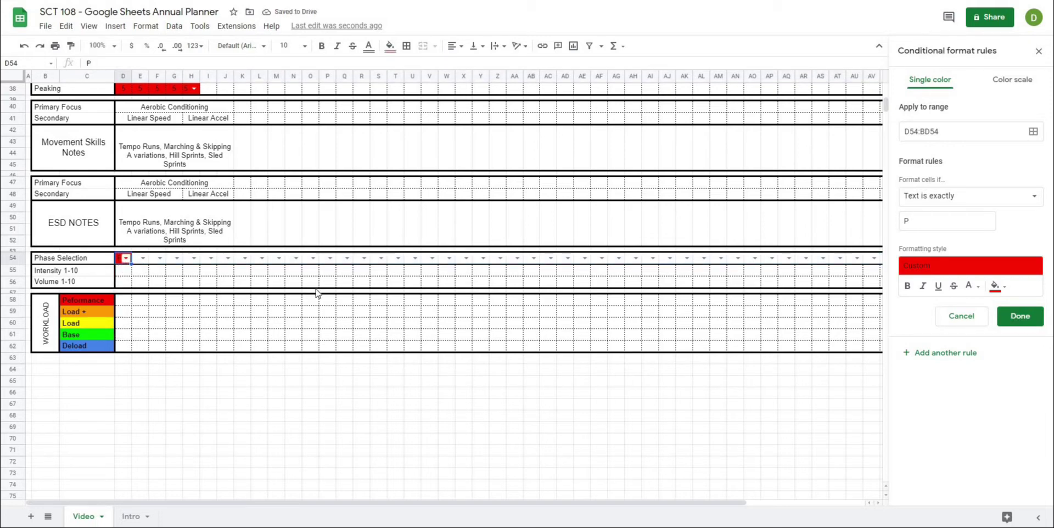
click(1016, 316)
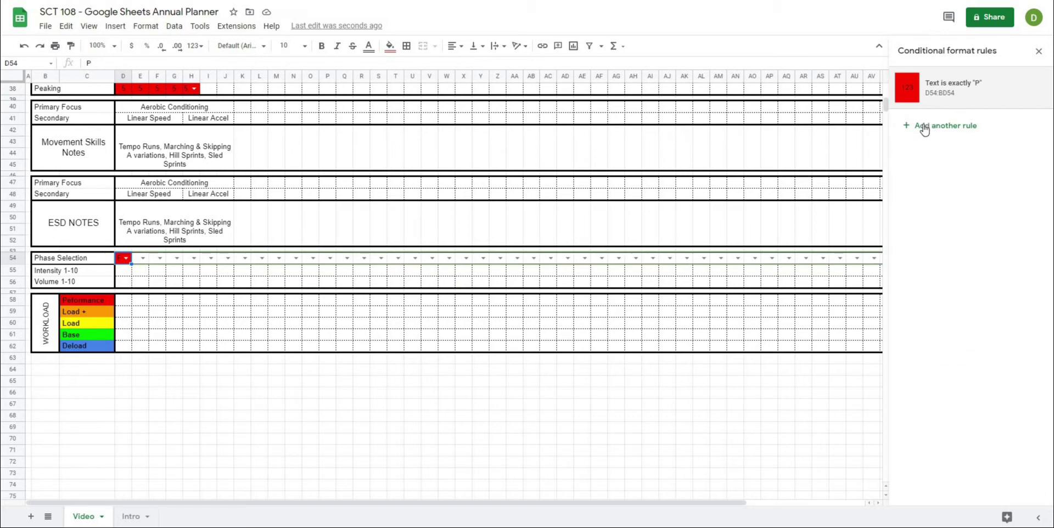
Add a rule filling cells orange when text is exactly L+
click(924, 128)
click(938, 196)
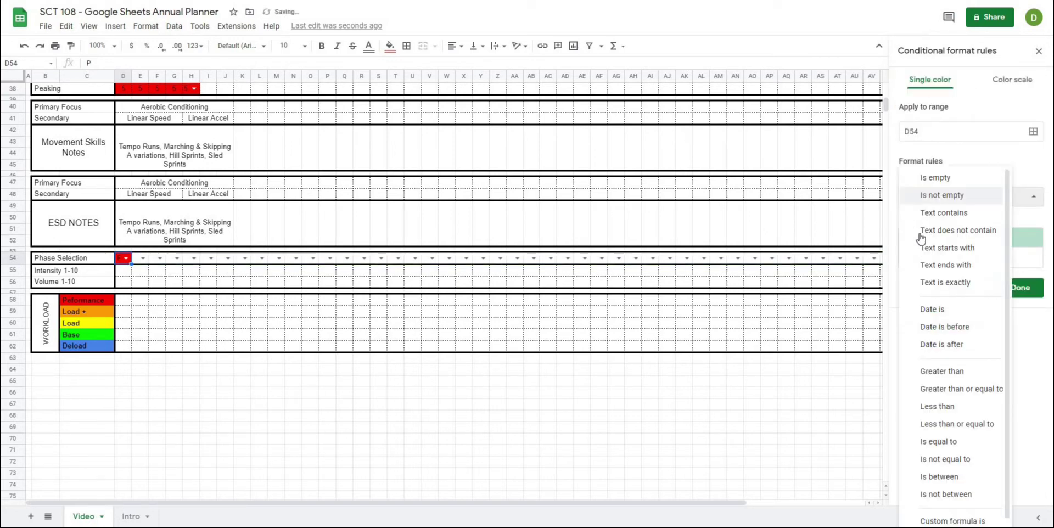
click(927, 284)
click(934, 222)
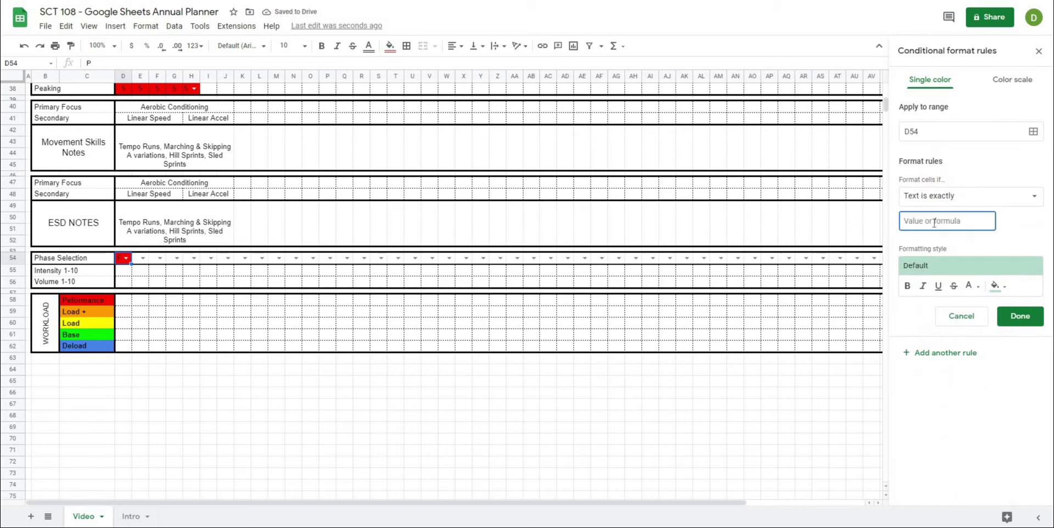
text(L+)
click(996, 285)
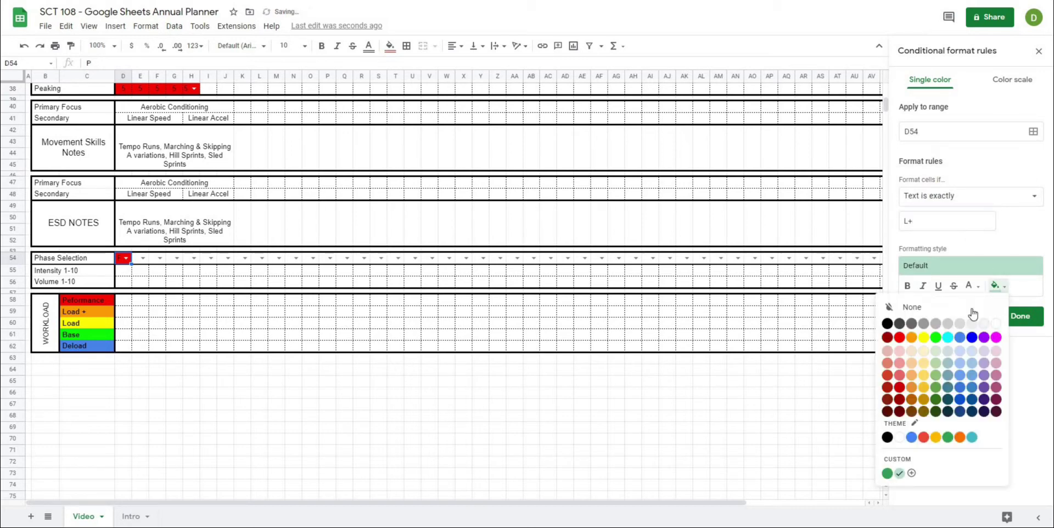
click(913, 341)
click(1021, 316)
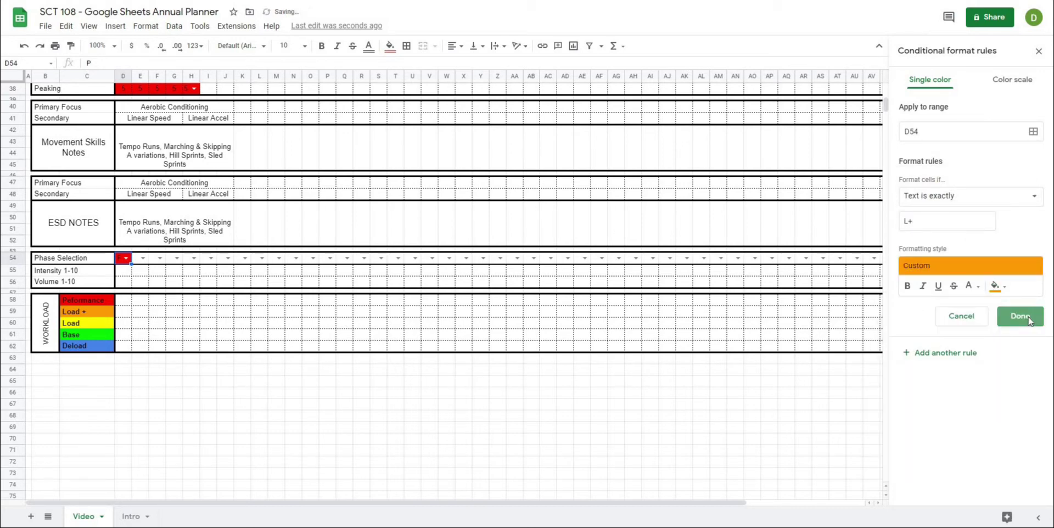
Add a rule filling cells yellow when text is exactly L
click(921, 171)
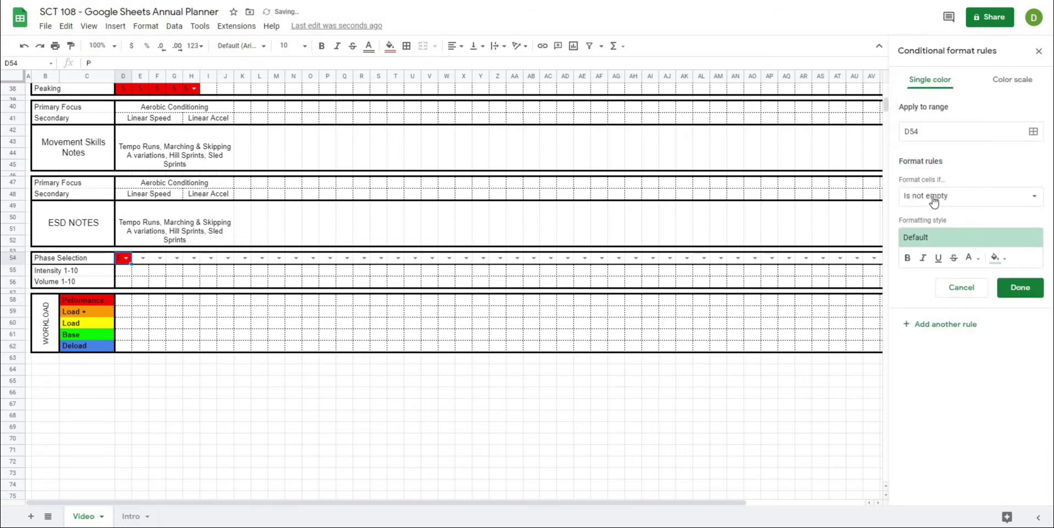
click(933, 203)
click(941, 281)
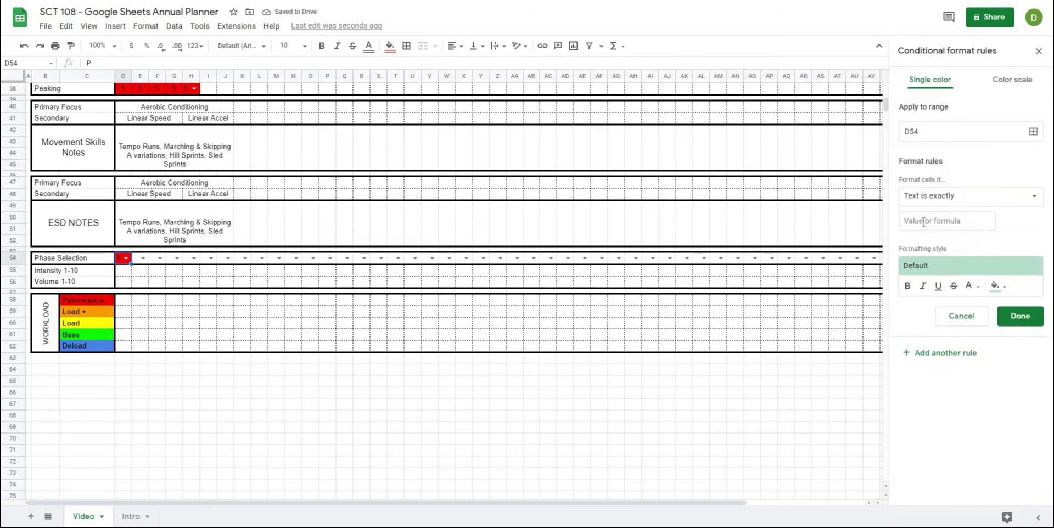
click(924, 221)
text(L)
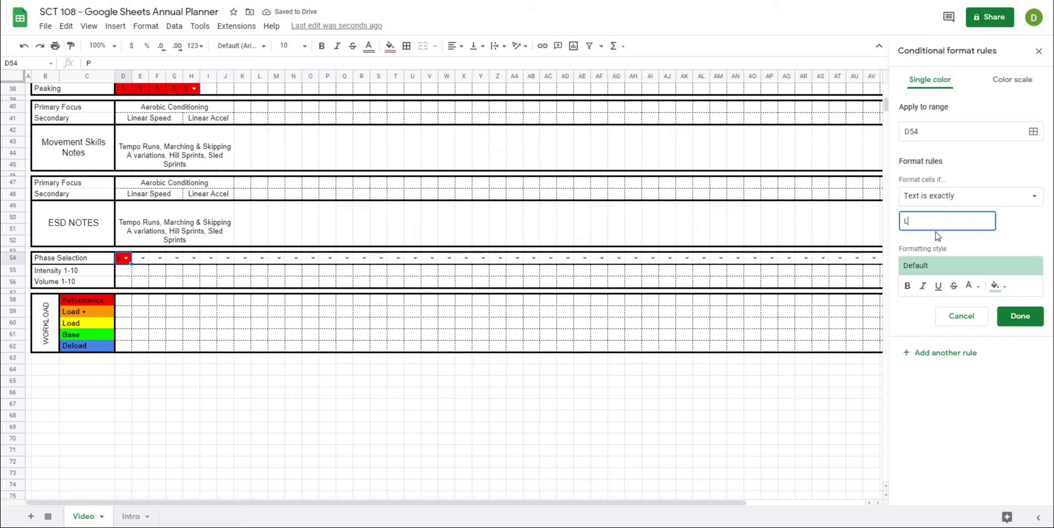
click(995, 286)
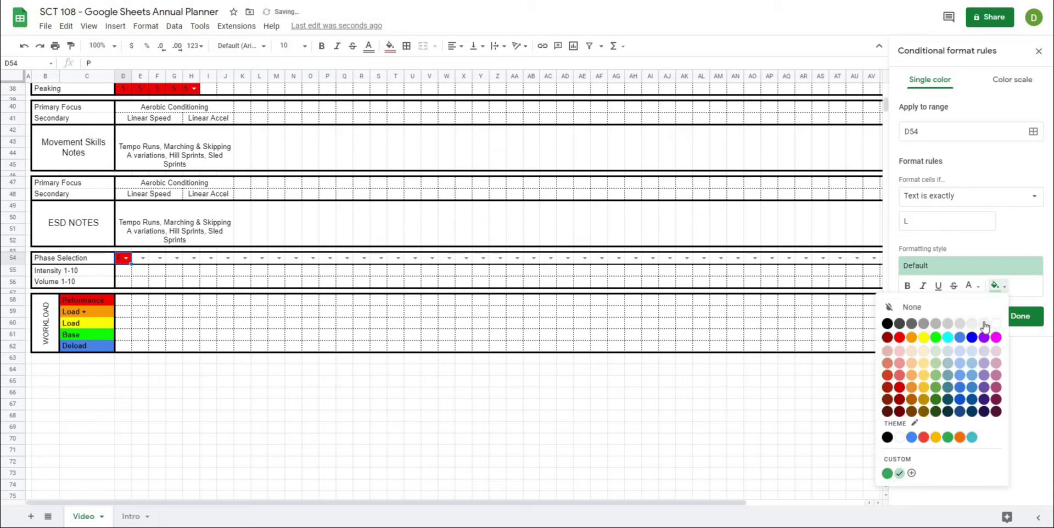
click(924, 337)
click(1020, 316)
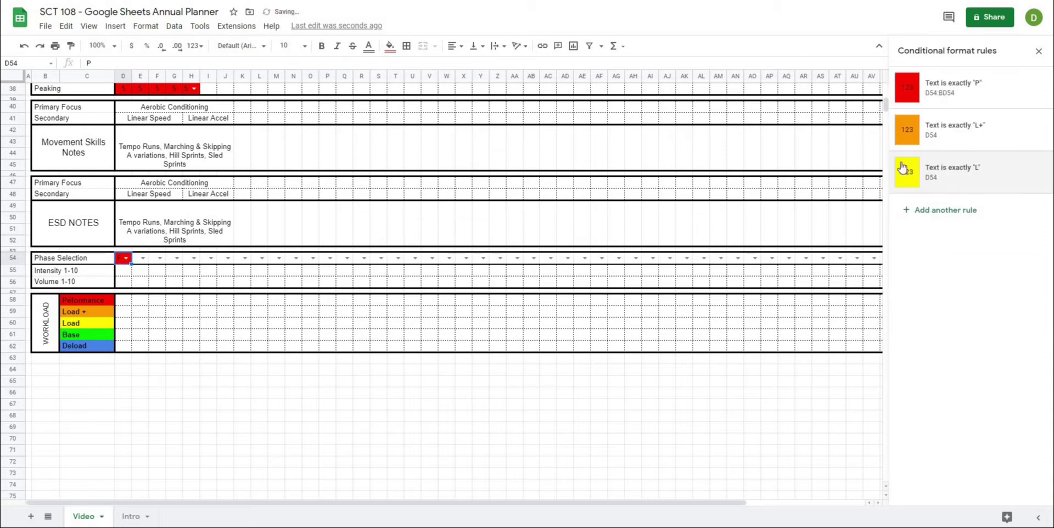
Add a rule filling cells bright green when text is exactly B
click(932, 211)
click(928, 196)
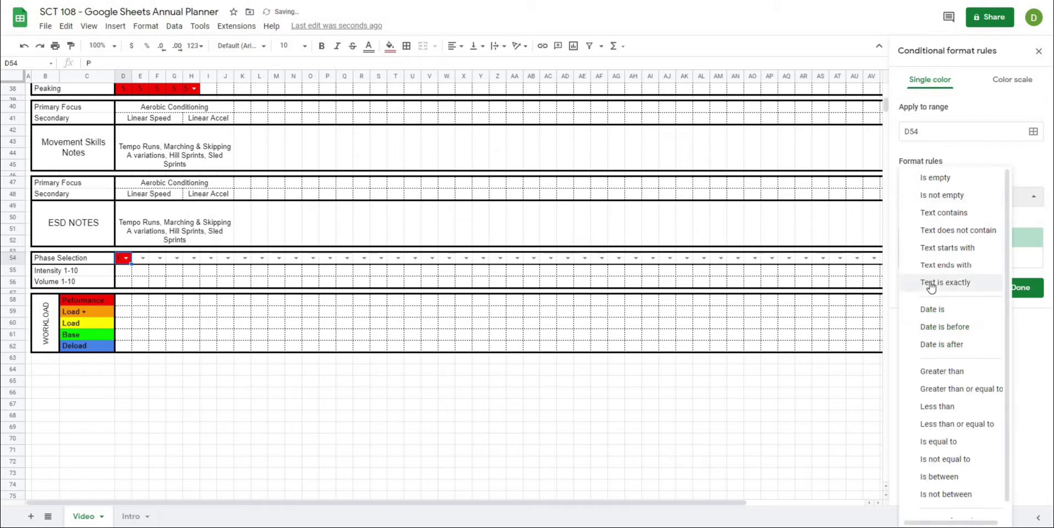
click(932, 283)
click(915, 221)
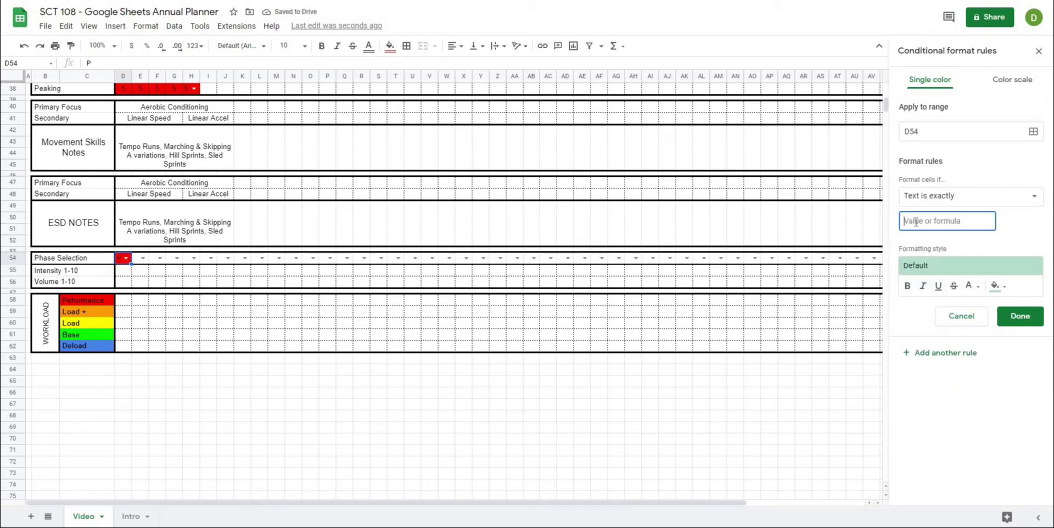
text(B)
click(996, 287)
click(935, 337)
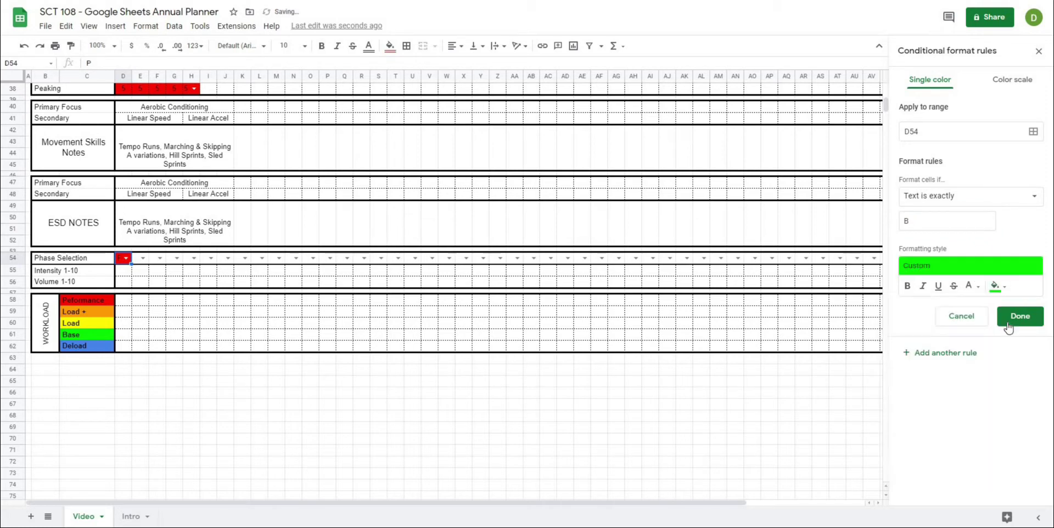
click(1018, 317)
Add a rule filling cells cornflower blue when text is exactly D
click(936, 254)
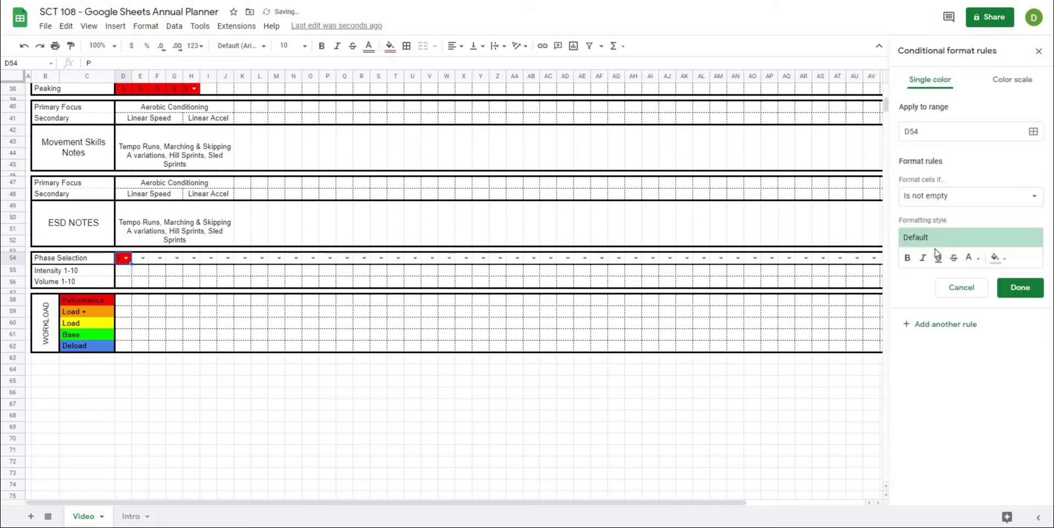
click(931, 205)
click(935, 281)
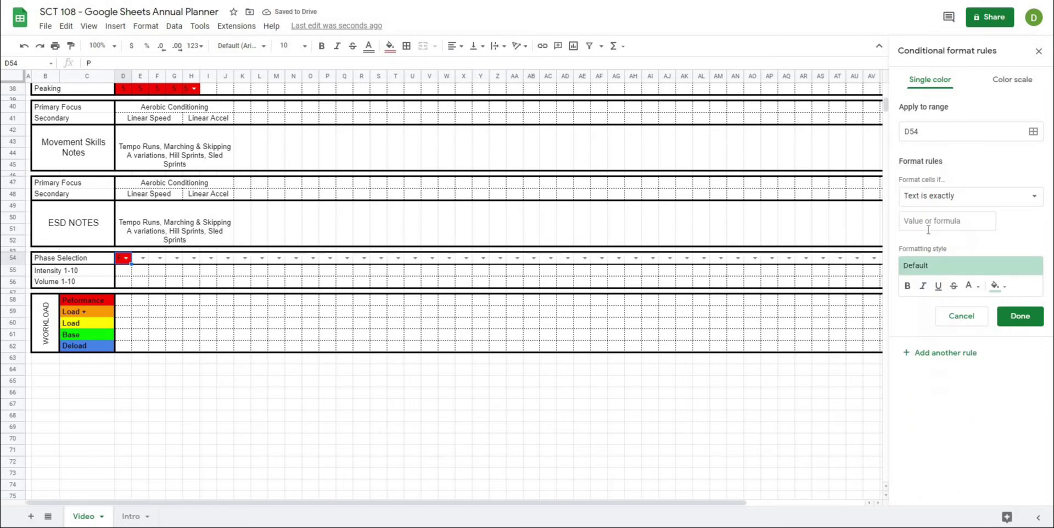
click(927, 222)
text(D)
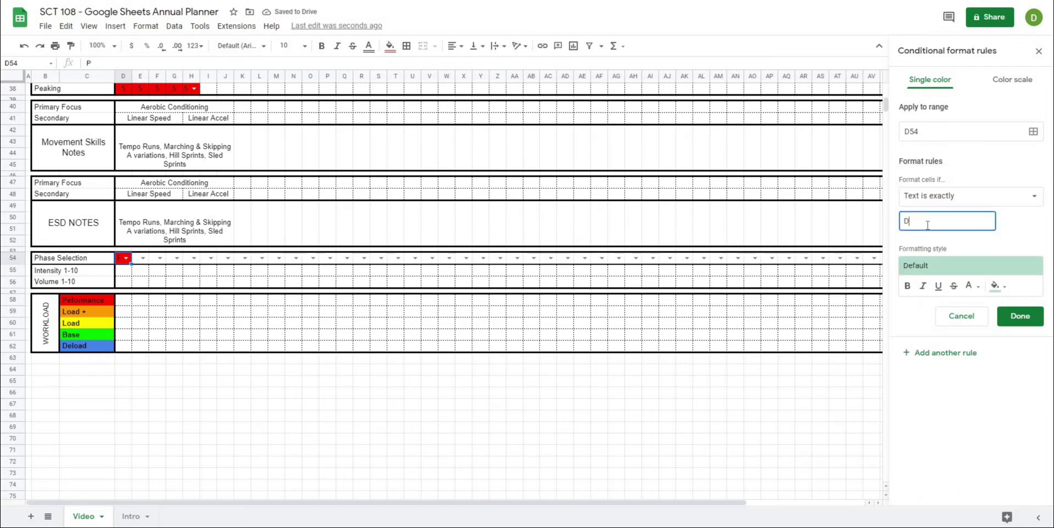
click(996, 286)
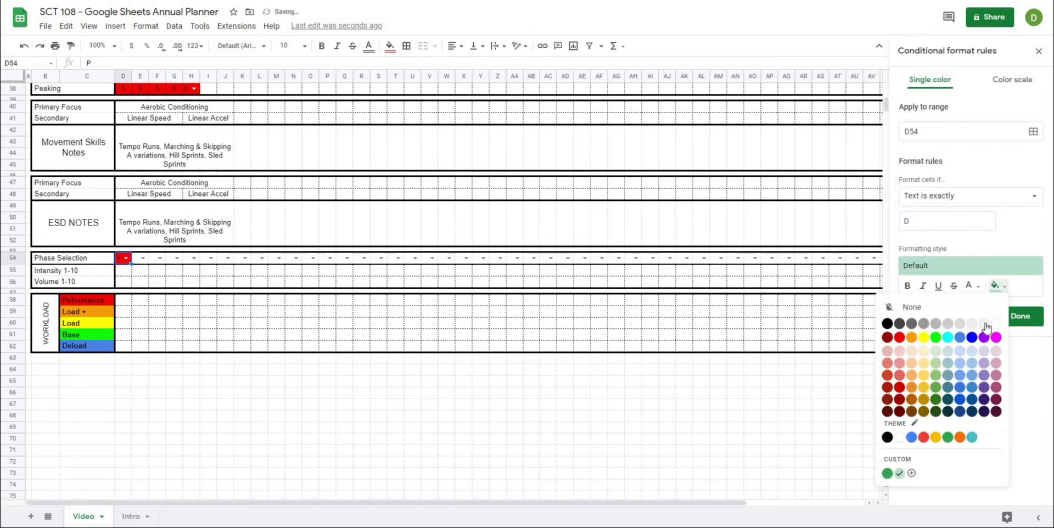
click(959, 337)
click(1018, 318)
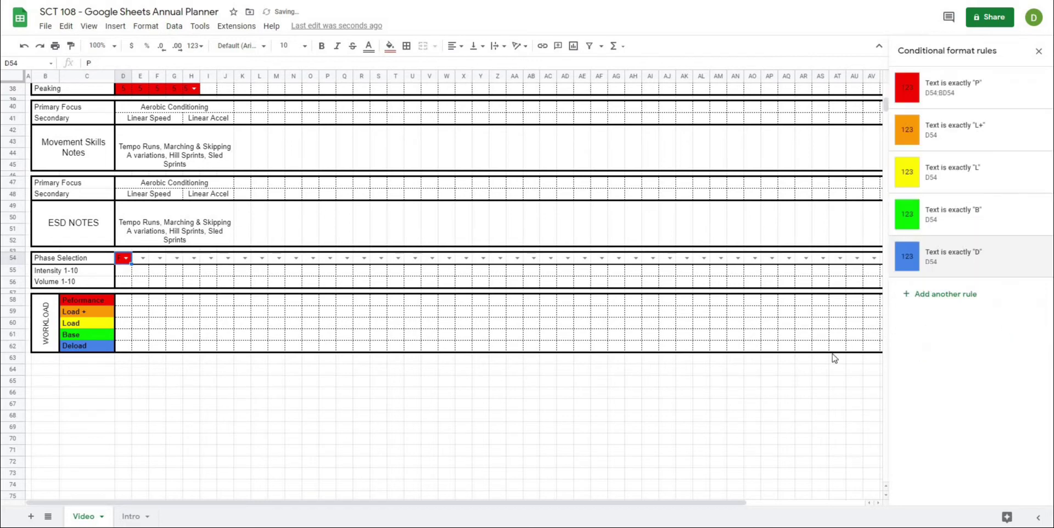
click(737, 393)
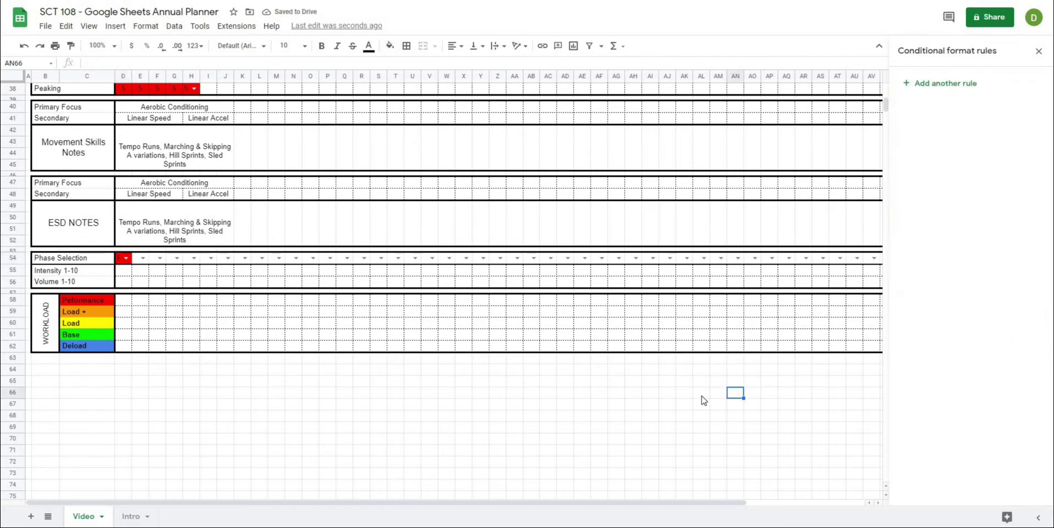
Close the rules panel and set E54 to L+ and F54 to L
click(1038, 51)
click(143, 258)
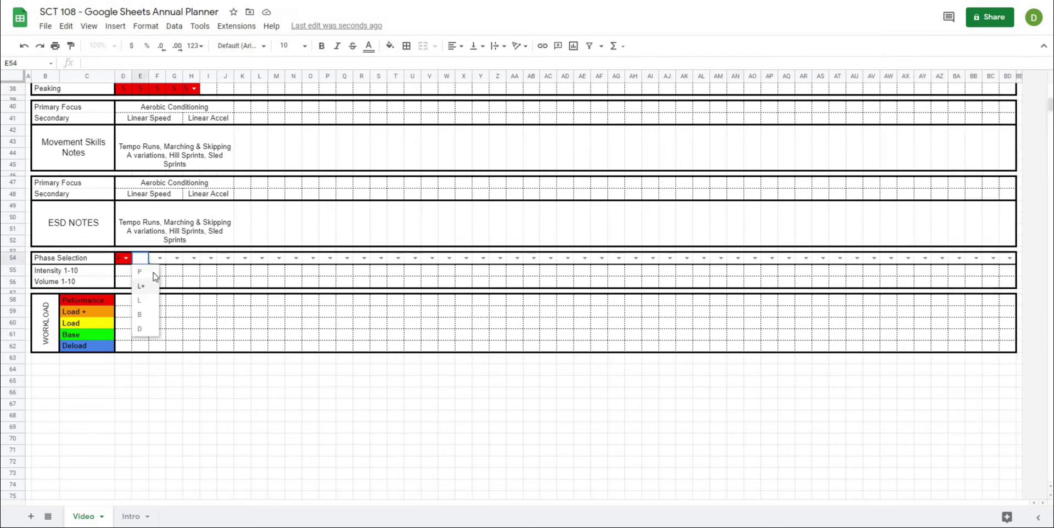
click(145, 283)
click(160, 258)
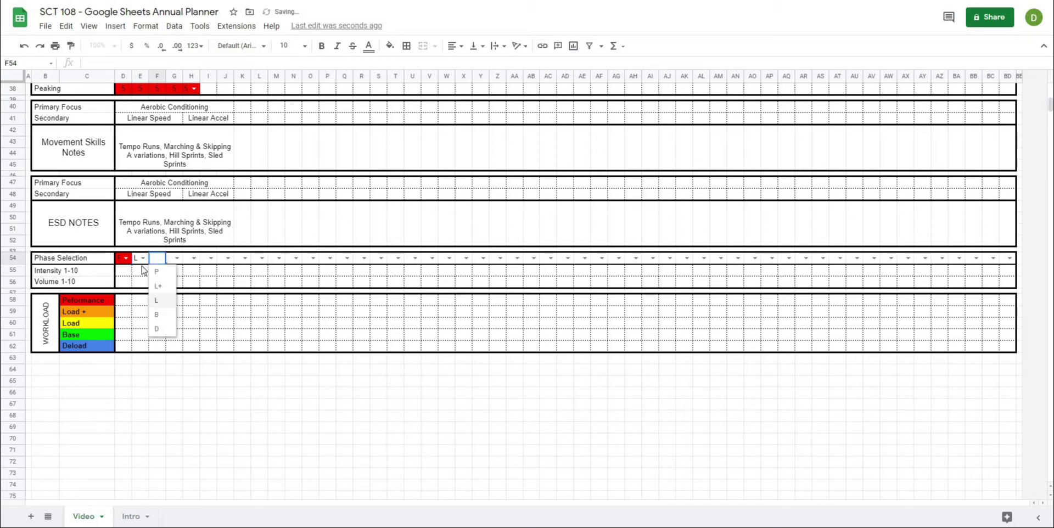
click(162, 295)
Cycle D54 through L+, L and B to check the orange, yellow and green fills
click(125, 258)
click(124, 285)
click(126, 258)
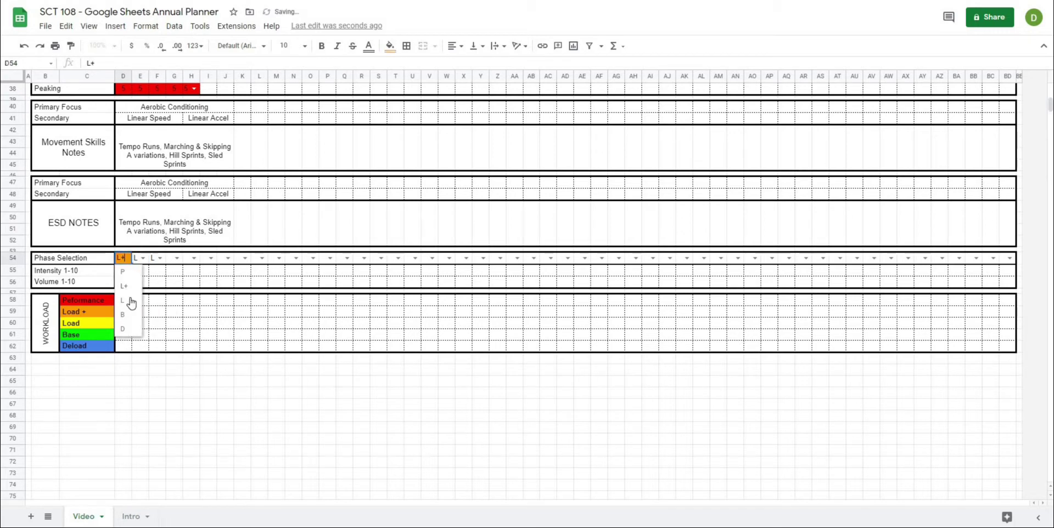
click(132, 300)
click(126, 258)
click(123, 315)
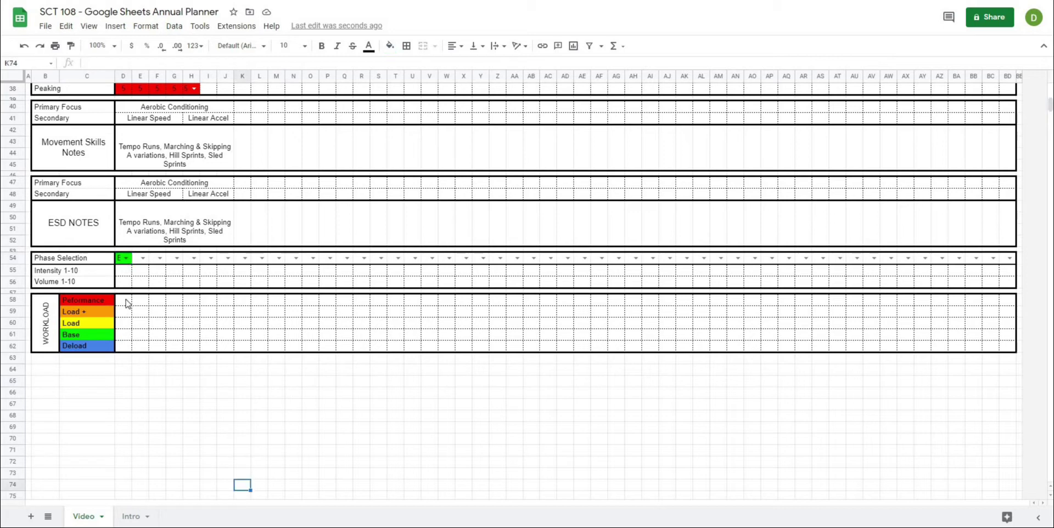
click(120, 262)
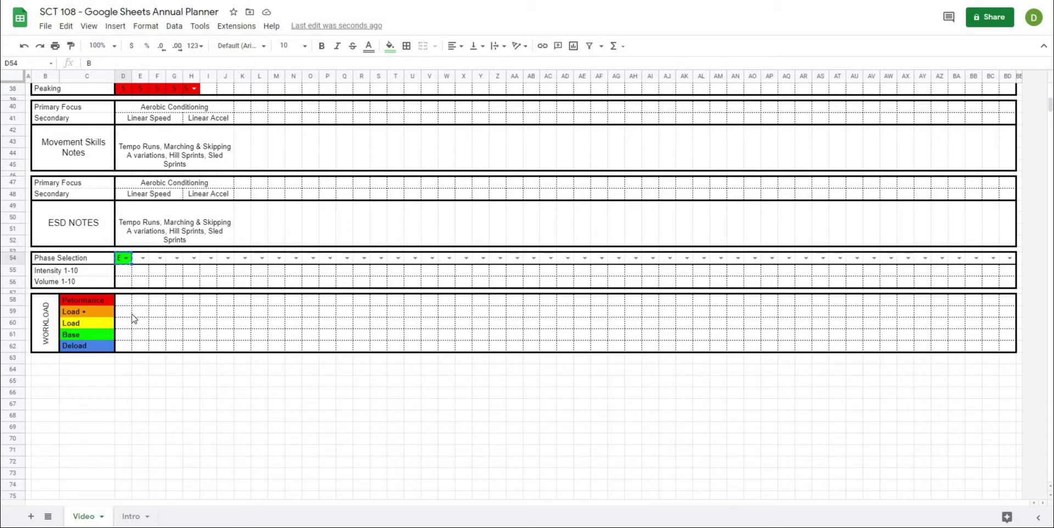
Copy D54 and paste only its formatting across row 54 to BD54
key(ctrl+c)
drag(119, 262, 1010, 259)
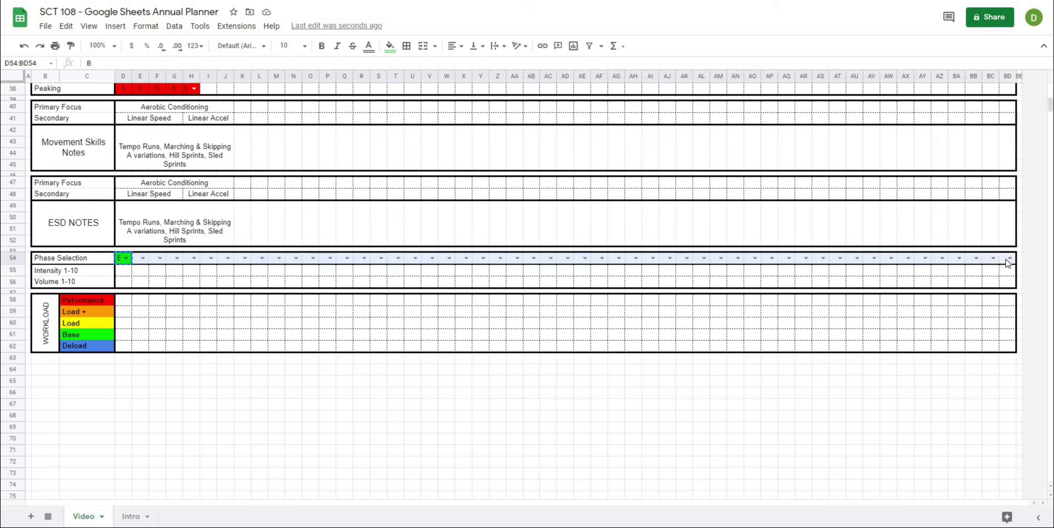
right_click(480, 262)
mouse_move(519, 309)
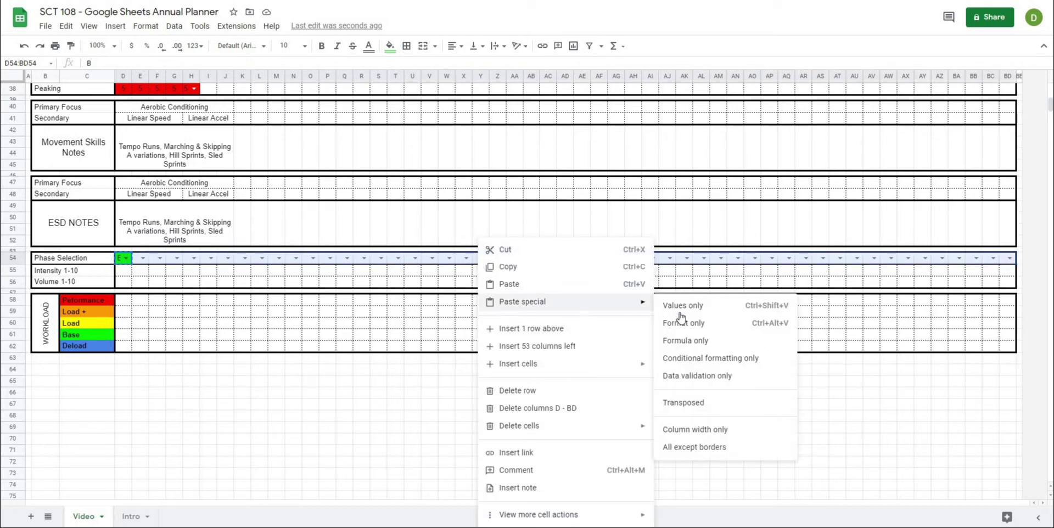
click(694, 326)
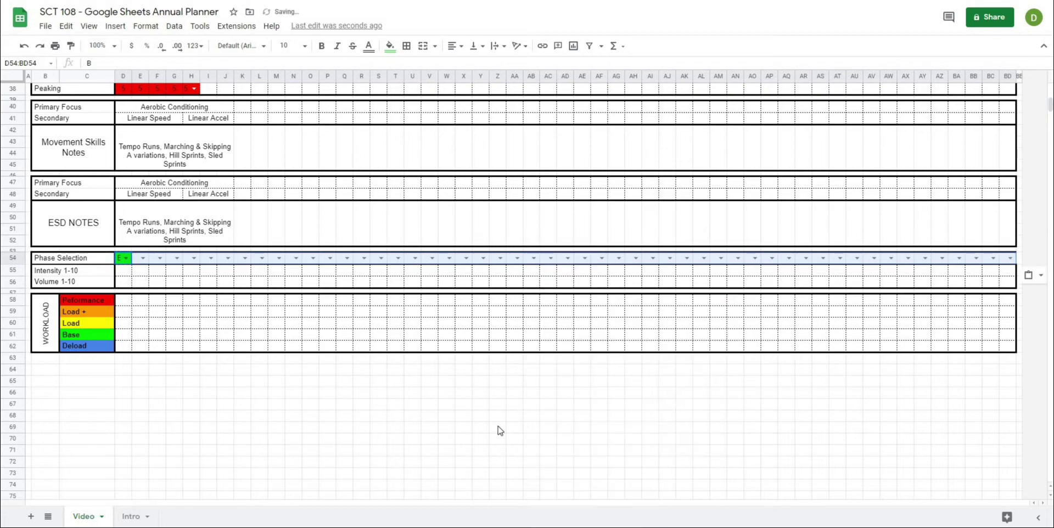
Set J54 to L and L54 to B to test the colours further along the row
click(500, 431)
click(228, 258)
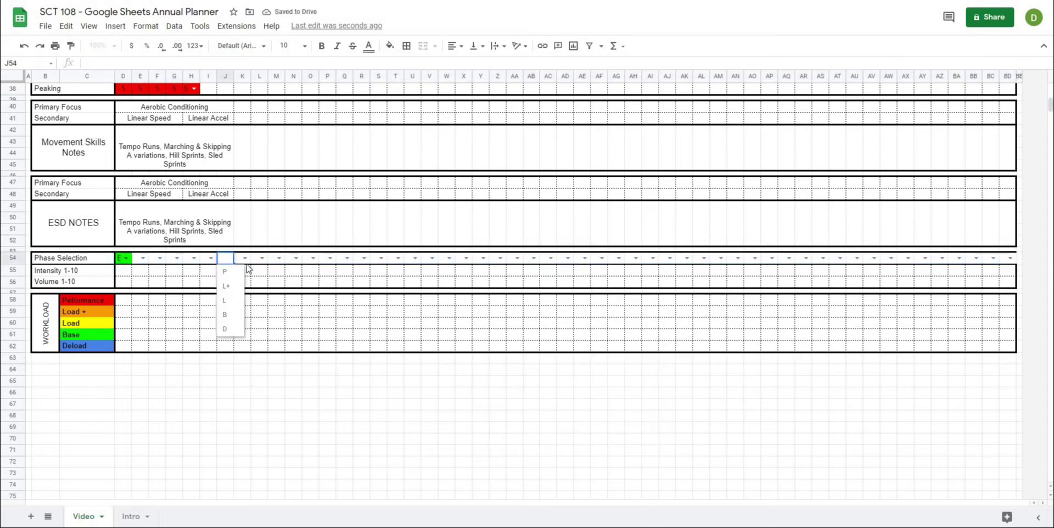
click(224, 300)
click(258, 258)
click(259, 315)
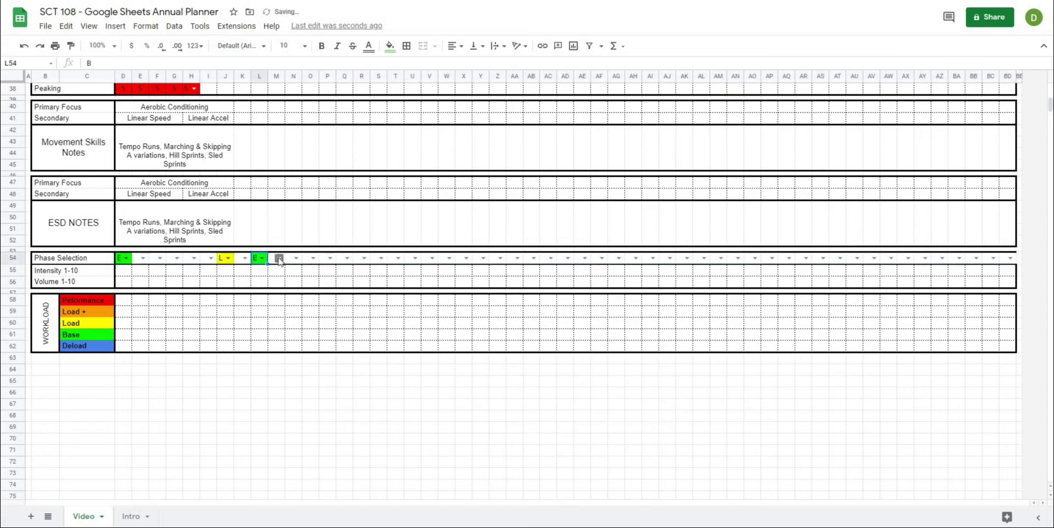
click(278, 258)
Set M54 to D (blue) and N54 to L+ (orange)
click(278, 329)
click(296, 258)
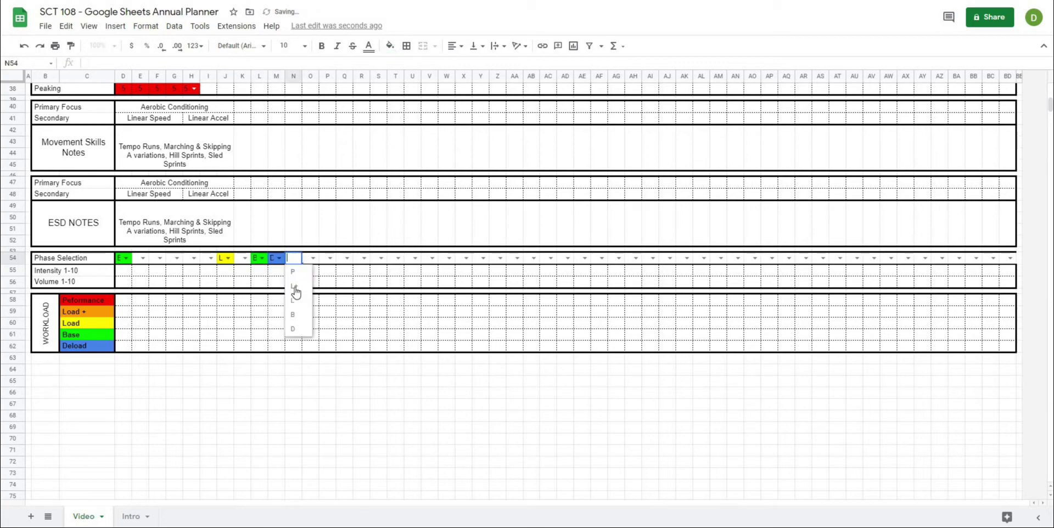
click(294, 286)
click(313, 416)
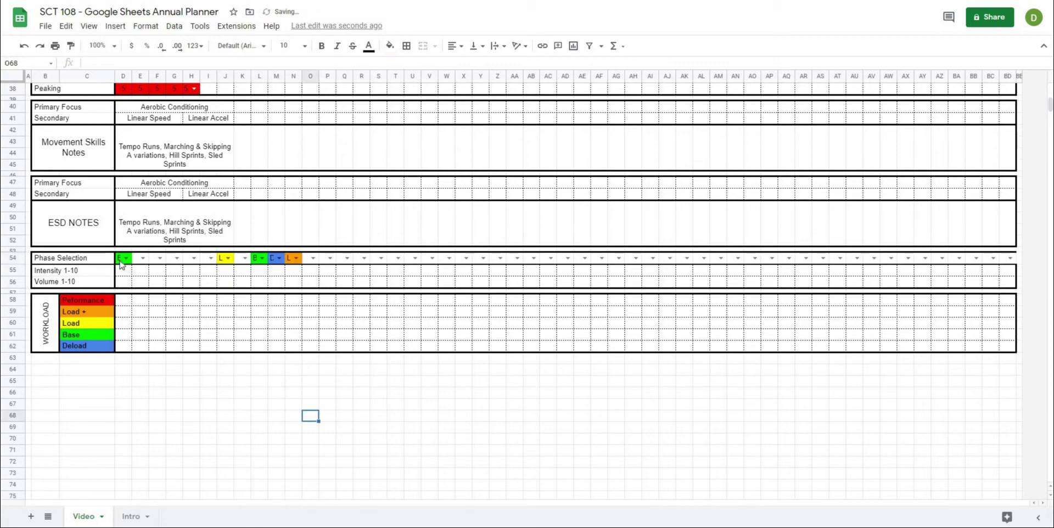
scroll(124, 268, up, 1)
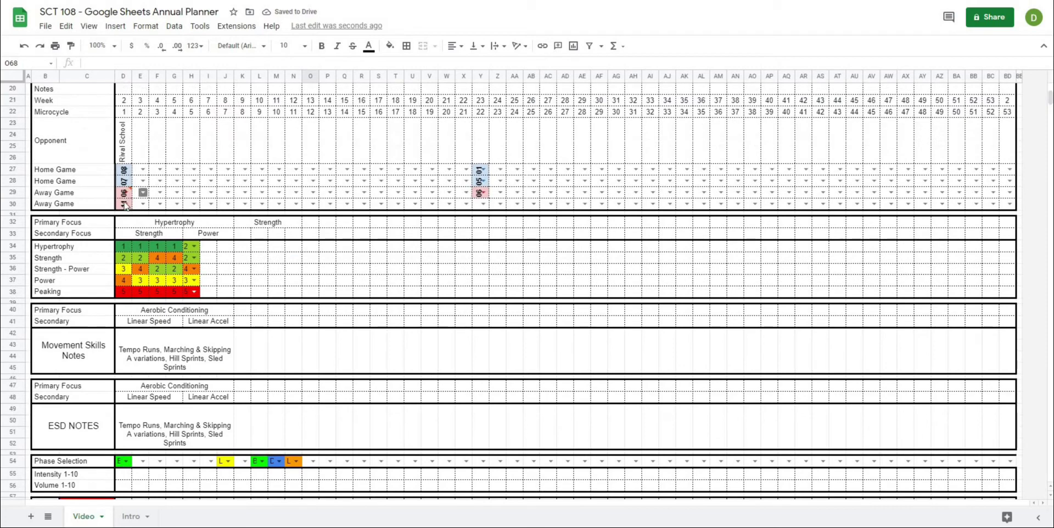
scroll(118, 351, down, 5)
click(119, 347)
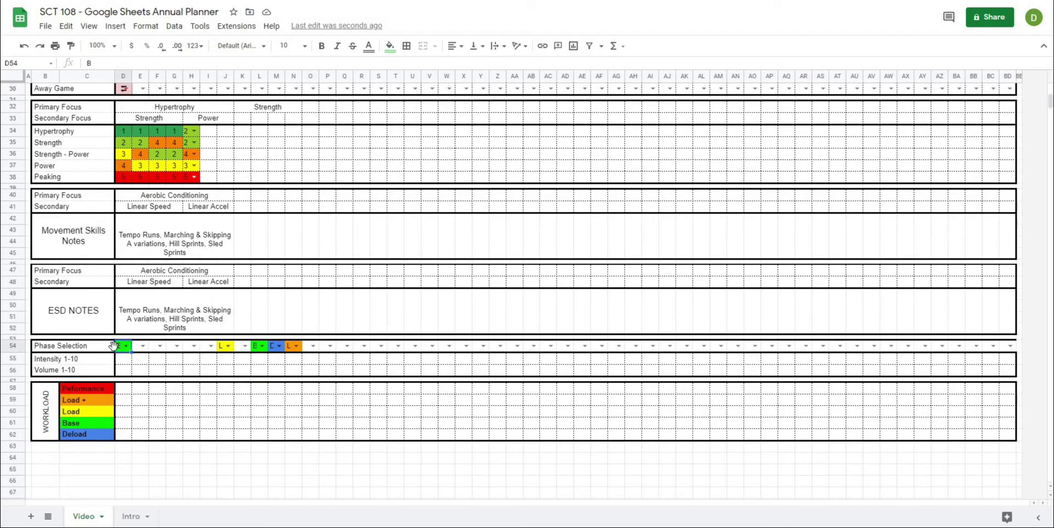
Rotate and bold the phase letters across D54:BD54
drag(280, 349, 983, 343)
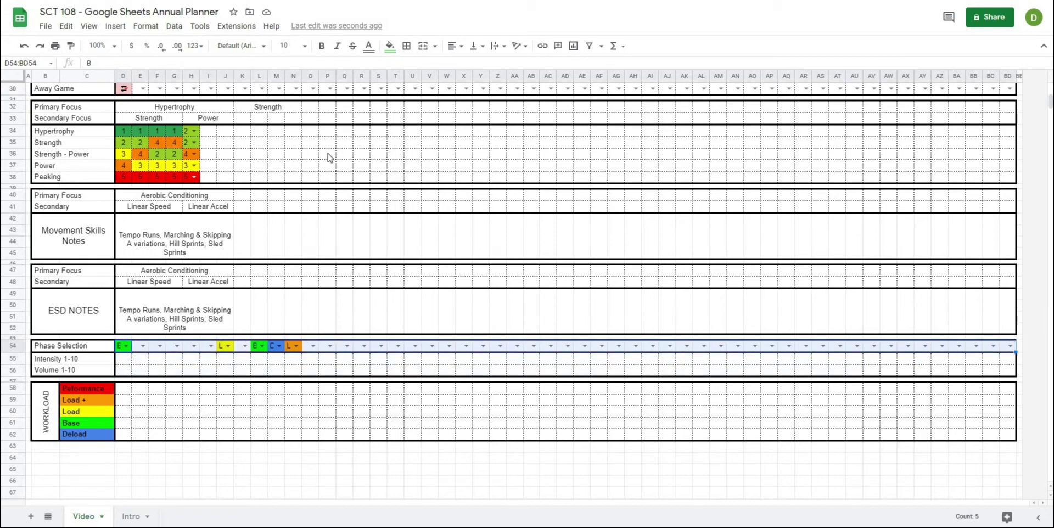
click(519, 45)
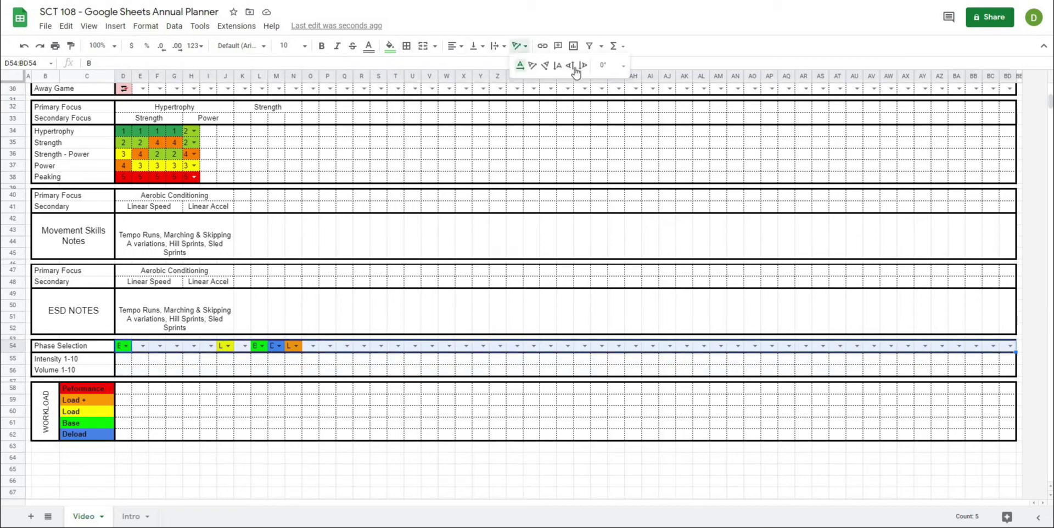
click(573, 67)
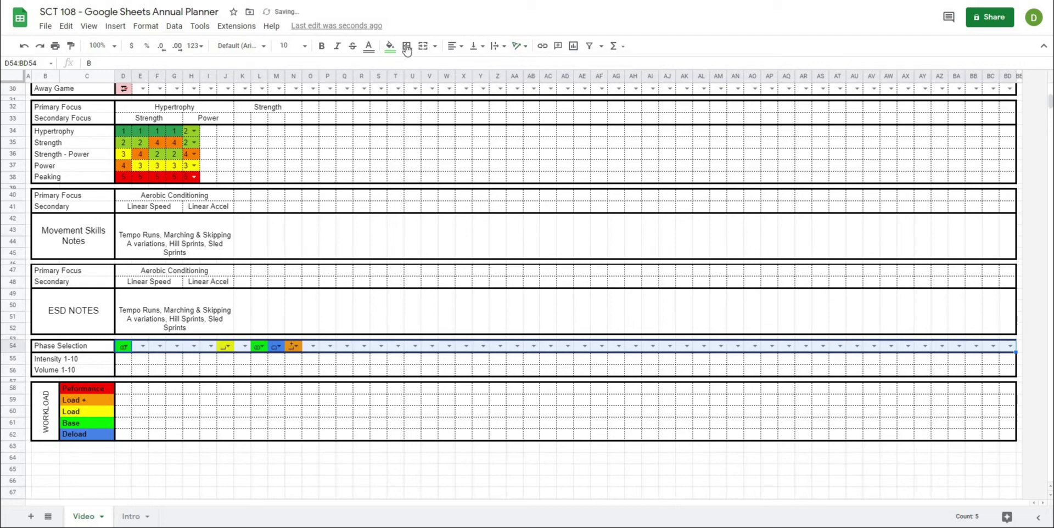
click(321, 45)
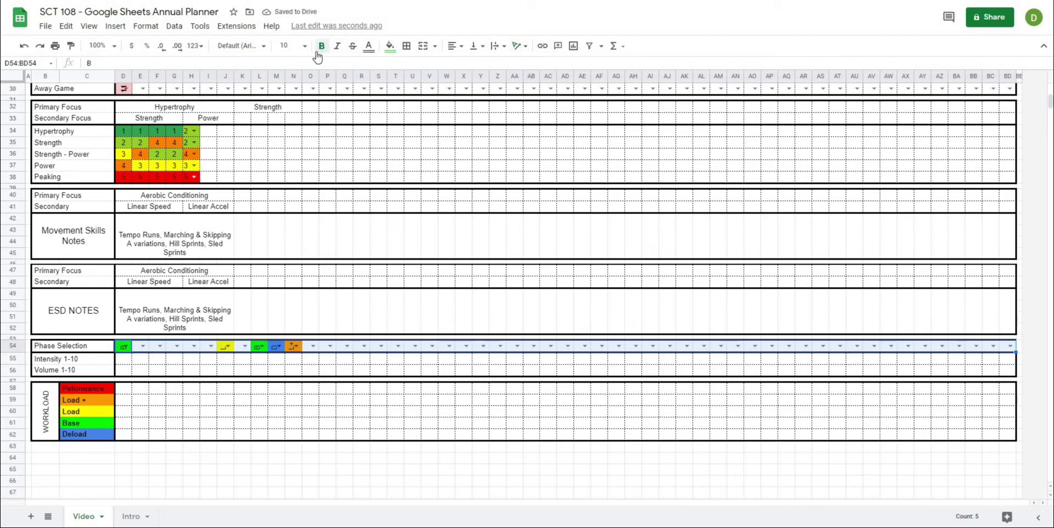
click(349, 472)
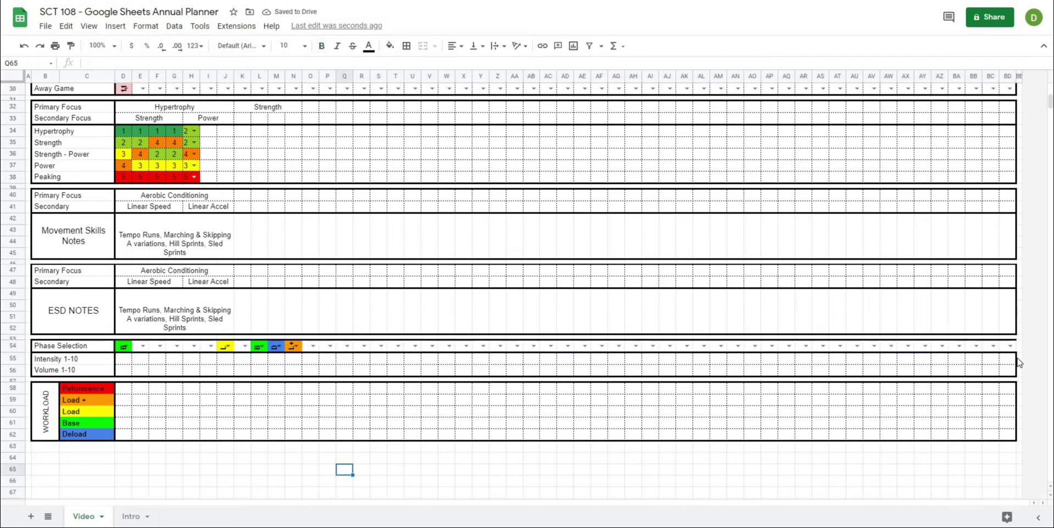
click(1008, 346)
click(939, 388)
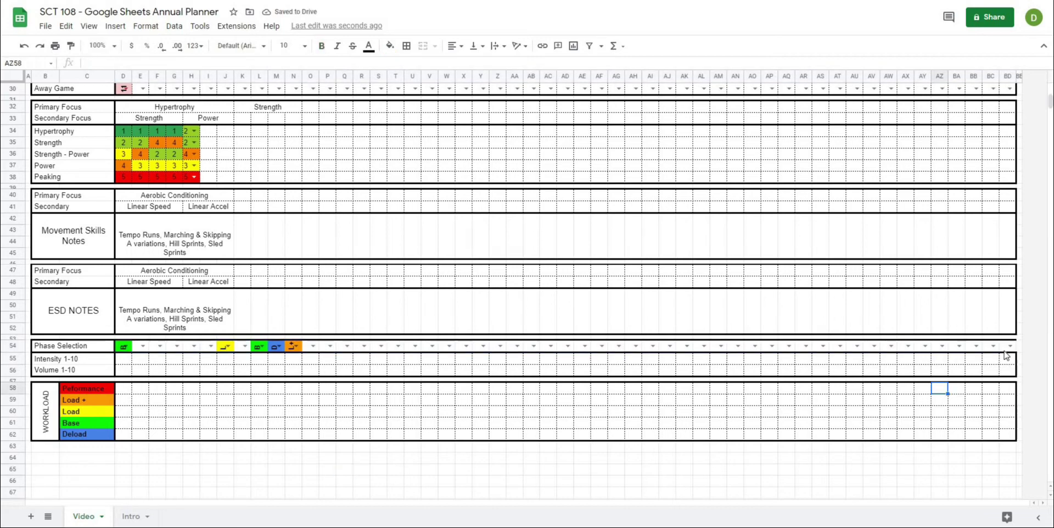
click(1009, 347)
click(957, 370)
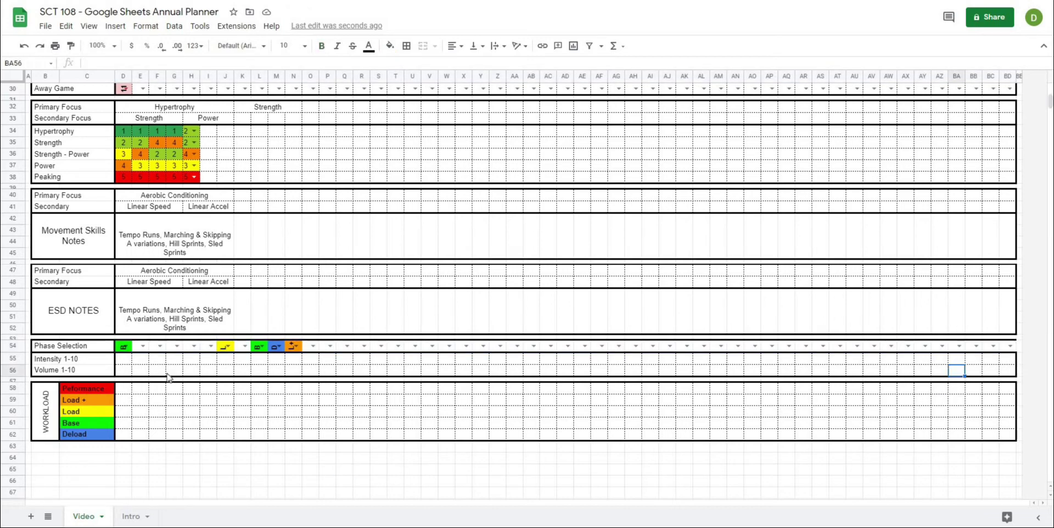
Give the Phase Selection row D54:BD54 a thick outer border
drag(114, 349, 1013, 351)
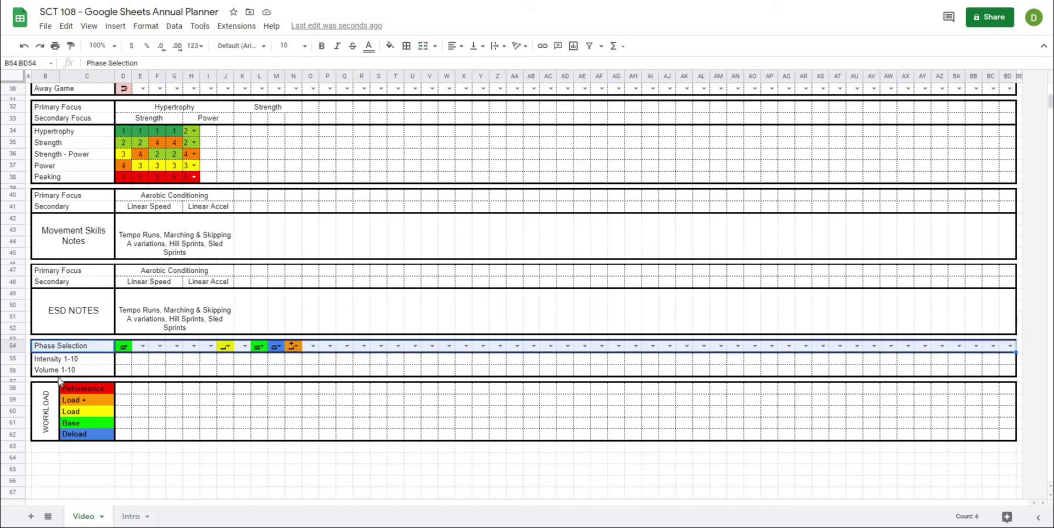
click(80, 400)
drag(119, 350, 1016, 347)
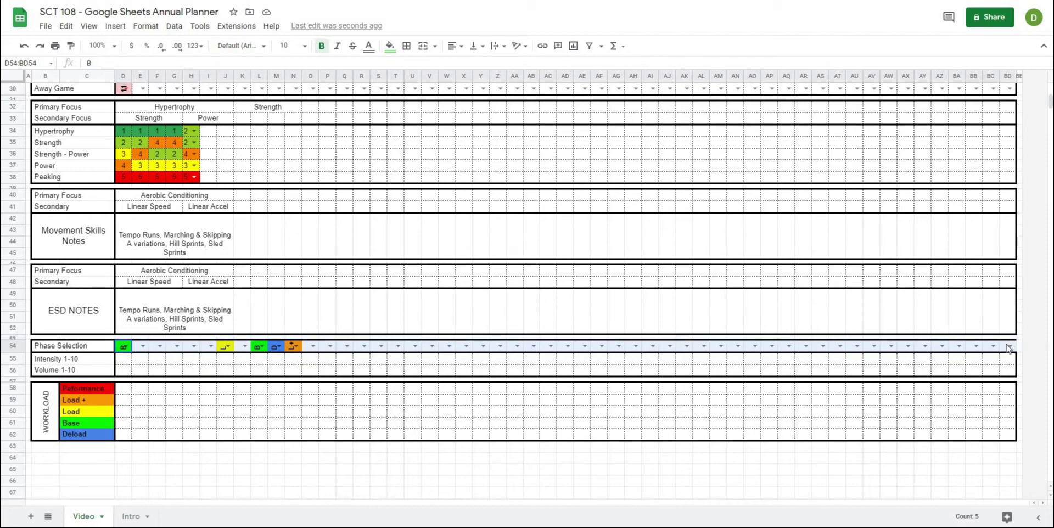
click(407, 45)
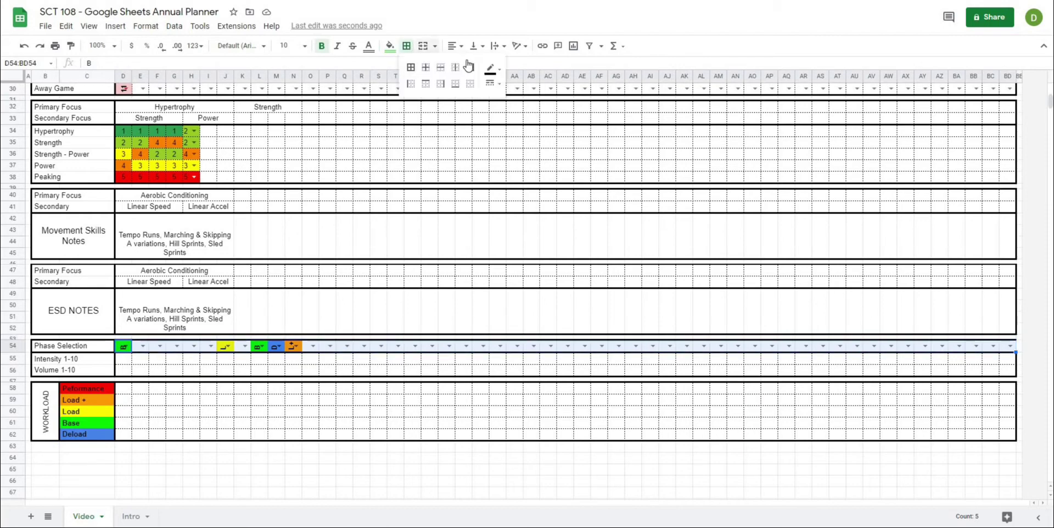
click(497, 83)
click(512, 128)
click(581, 389)
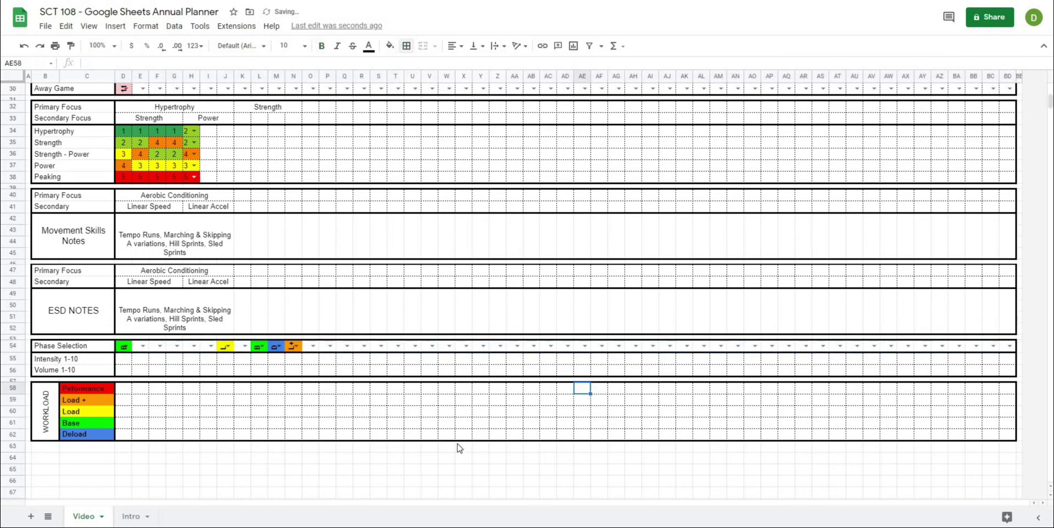
click(305, 479)
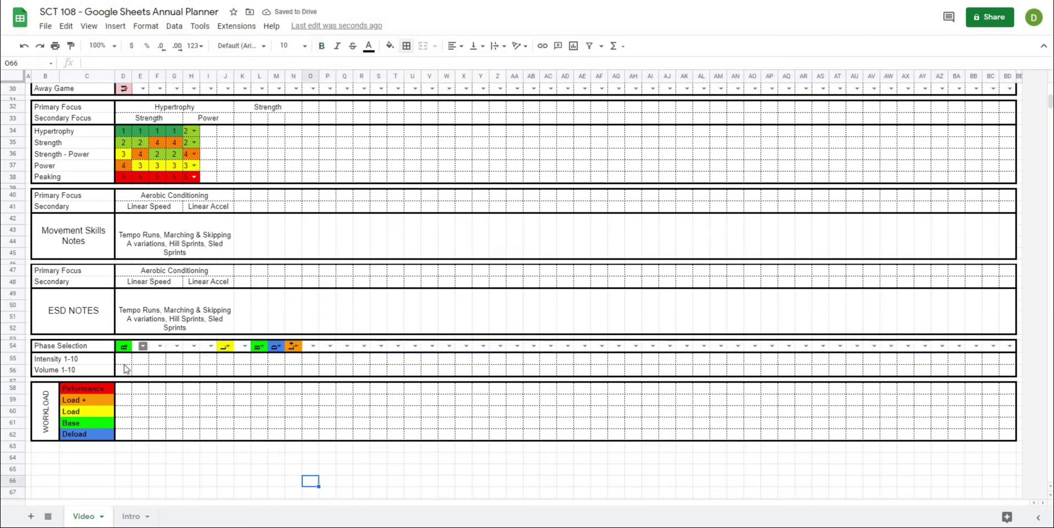
Apply the White to red colour scale preset to the Intensity row D55:BD55
click(71, 360)
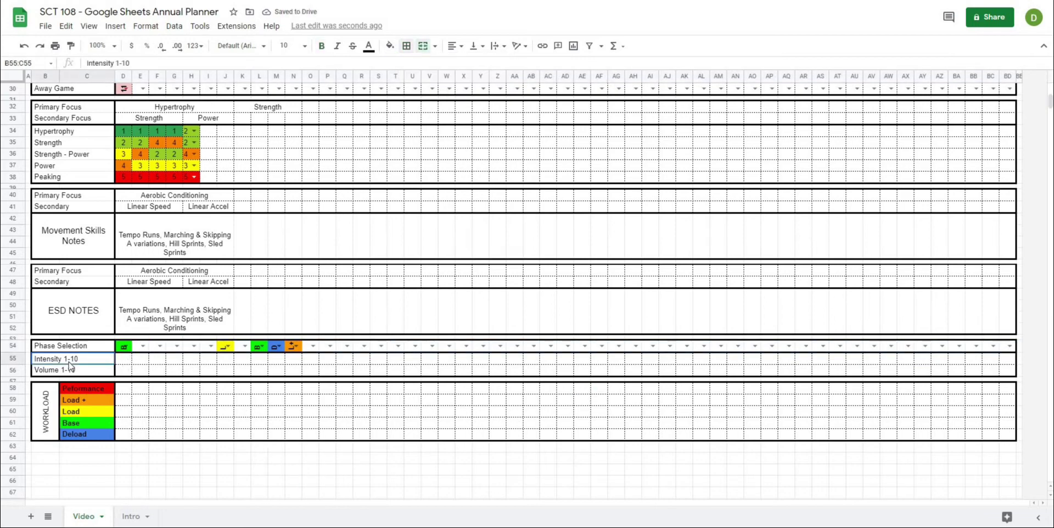
click(123, 360)
shift+click(137, 360)
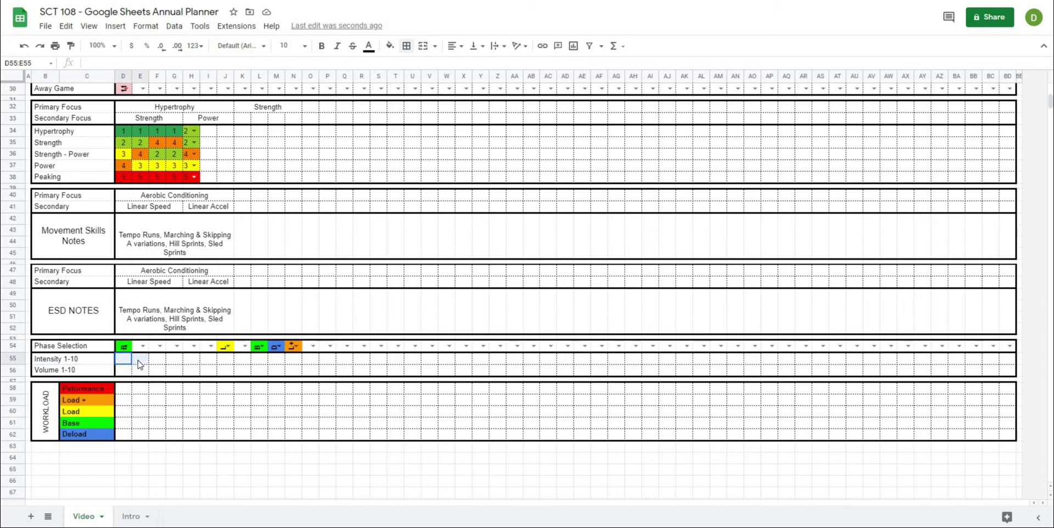
drag(160, 364, 1009, 365)
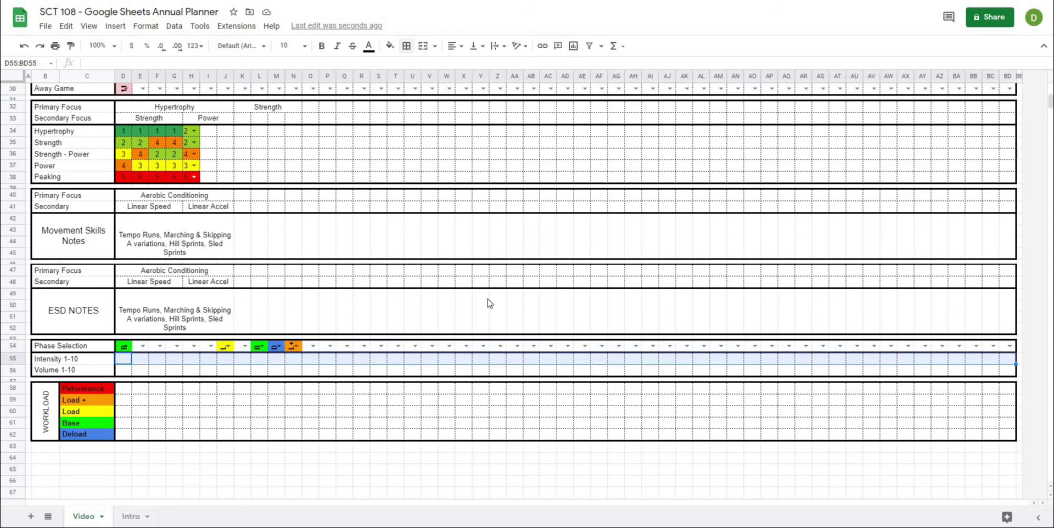
click(146, 26)
click(173, 219)
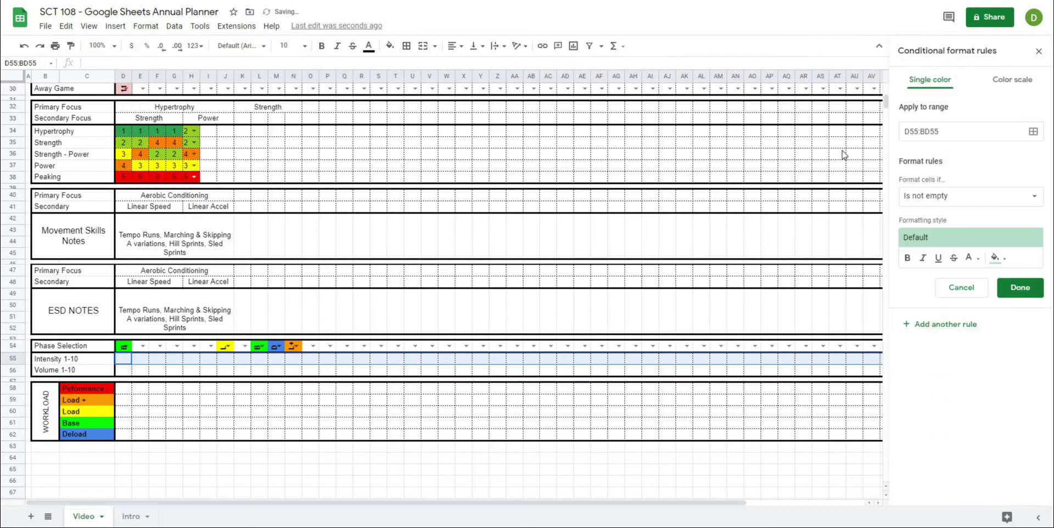
click(1012, 79)
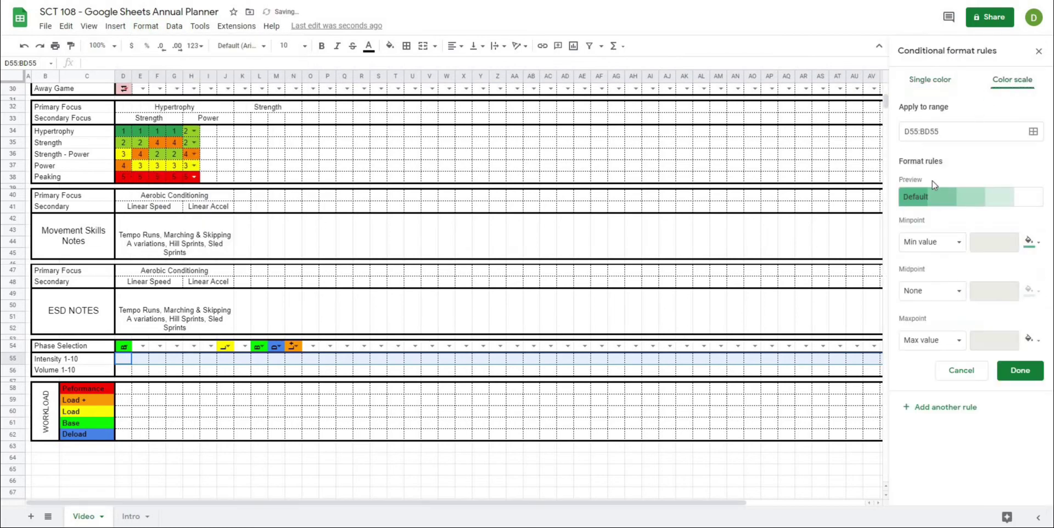
click(971, 196)
click(1028, 259)
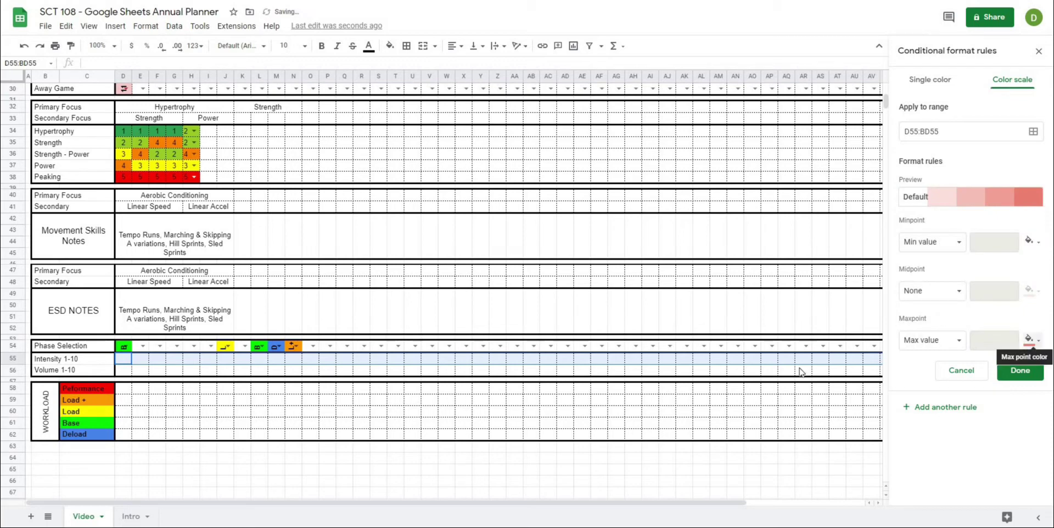
Enter intensities 1 through 10 across D55:M55
click(124, 359)
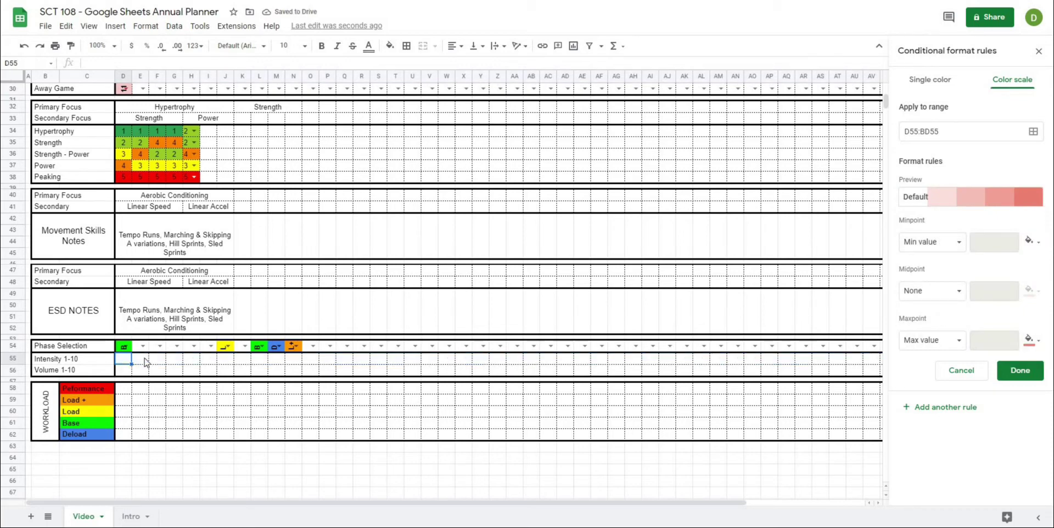
text(1)
key(Tab)
text(2)
key(Tab)
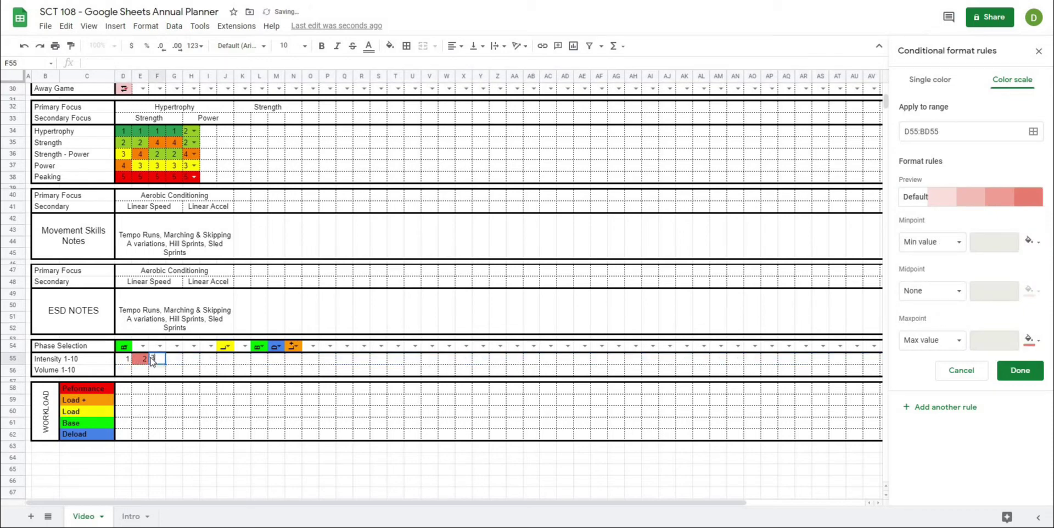
text(3)
key(Tab)
text(4)
key(Tab)
text(5)
key(Tab)
text(6)
key(Tab)
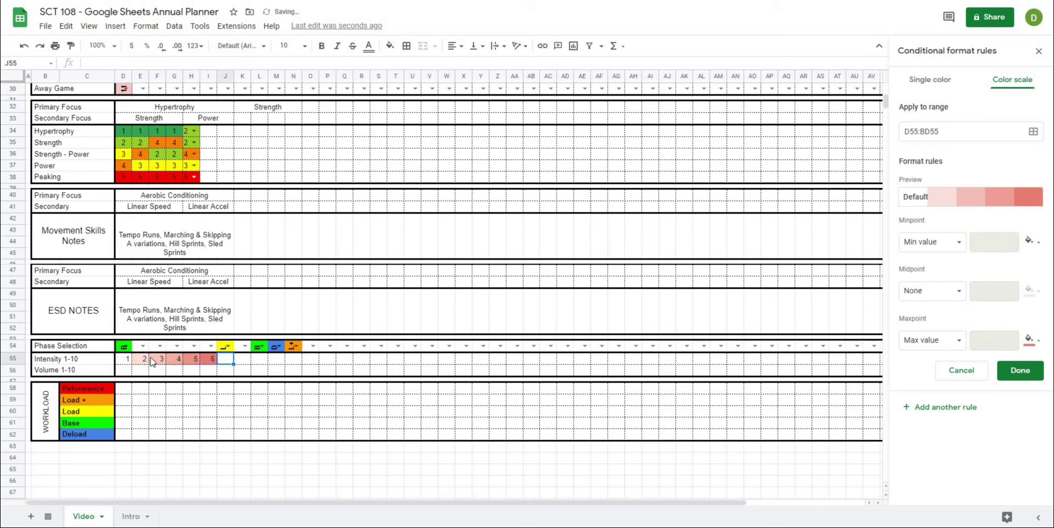
text(7)
key(Tab)
text(8)
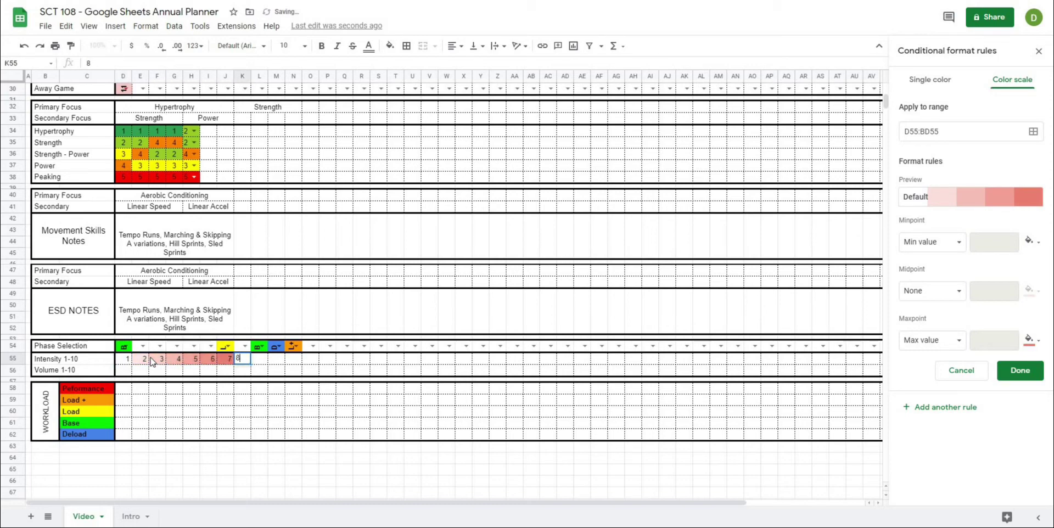
key(Tab)
text(9)
key(Tab)
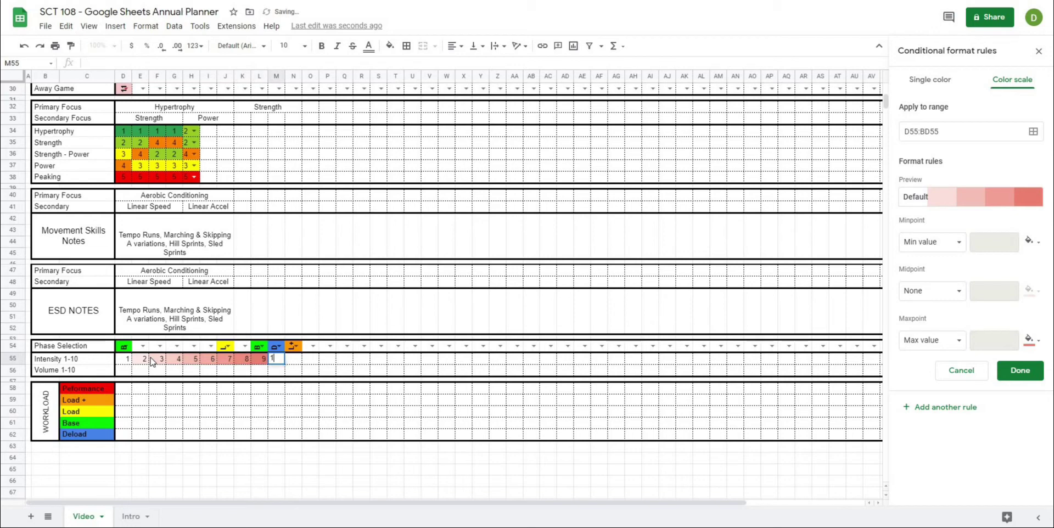
text(10)
key(Return)
Centre-align the values in the Intensity and Volume rows
click(250, 460)
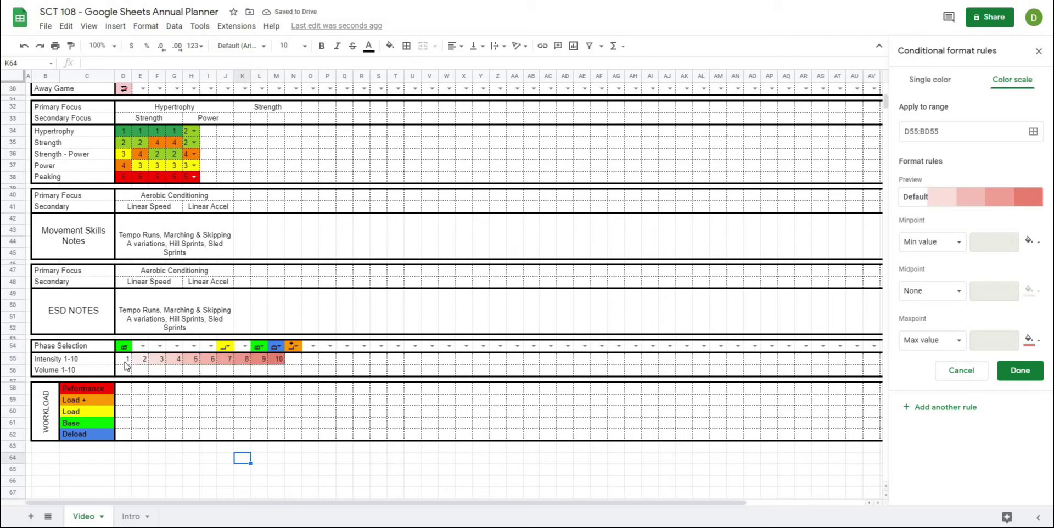
drag(126, 361, 871, 375)
click(454, 45)
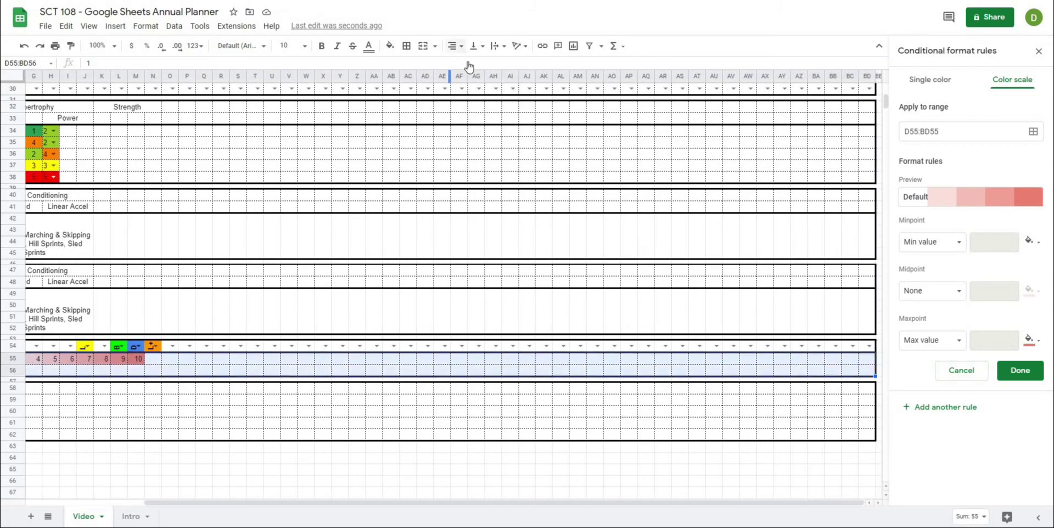
click(469, 67)
Confirm the white-to-red Intensity colour scale rule with Done
click(308, 401)
drag(324, 502, 211, 502)
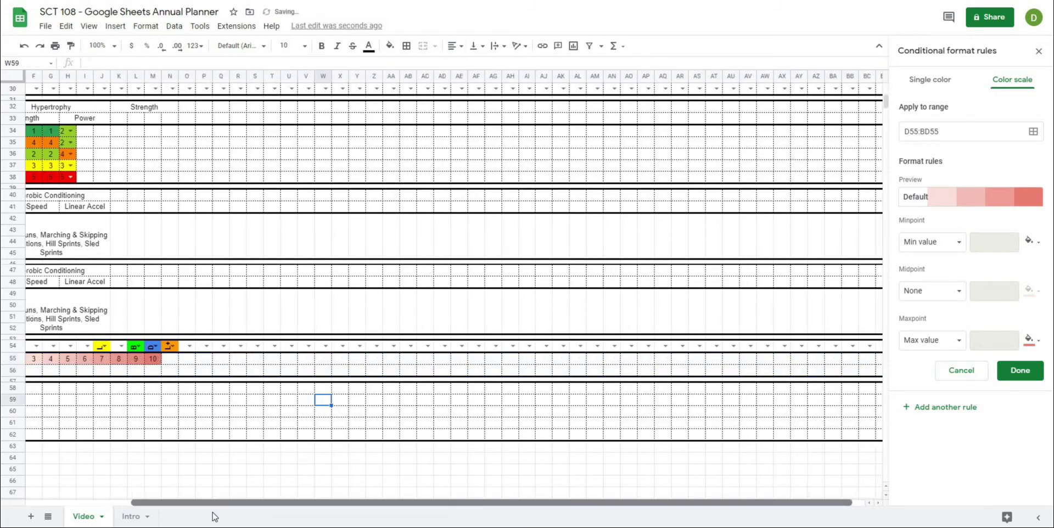
click(254, 473)
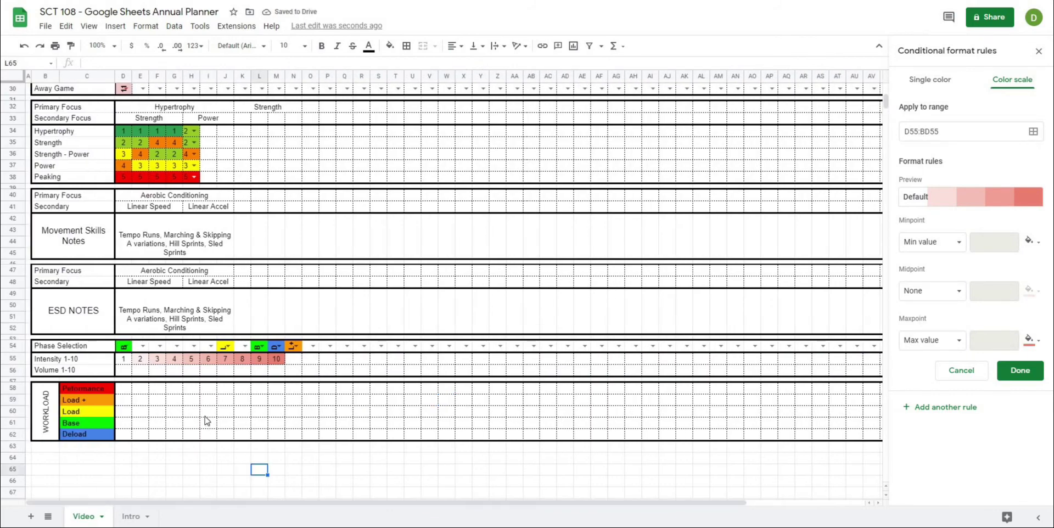
click(210, 447)
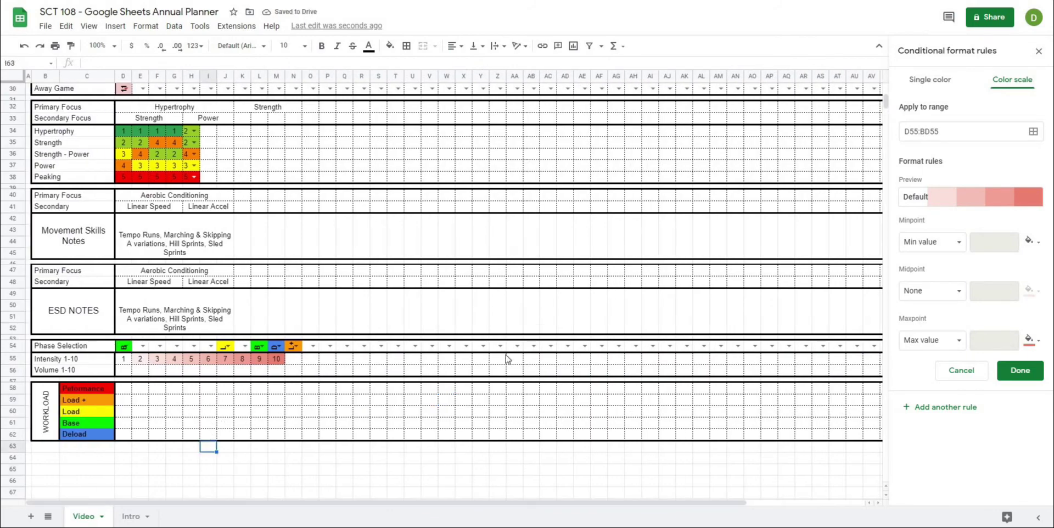
click(1019, 372)
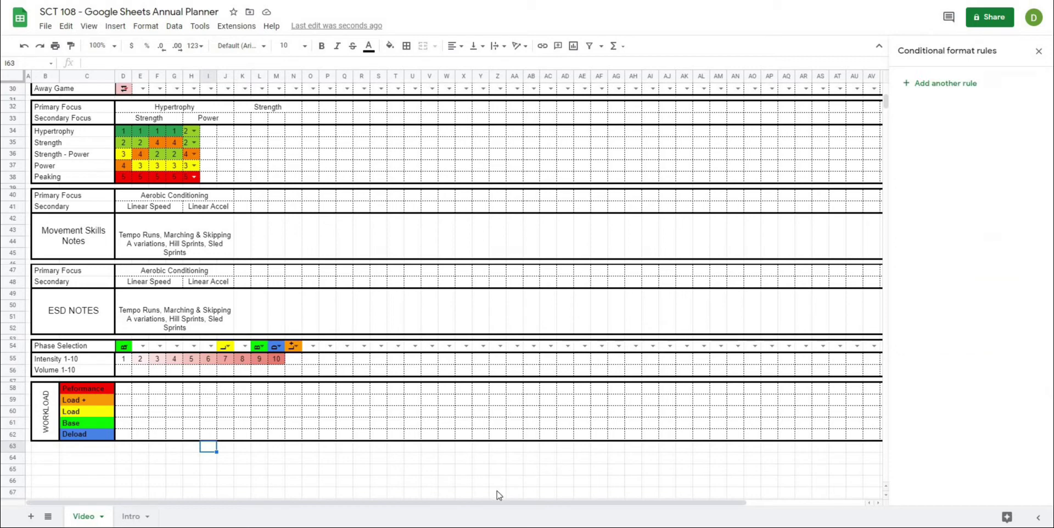
Select the Volume row D56:BD56 and add a White to red colour scale rule
click(497, 491)
click(129, 375)
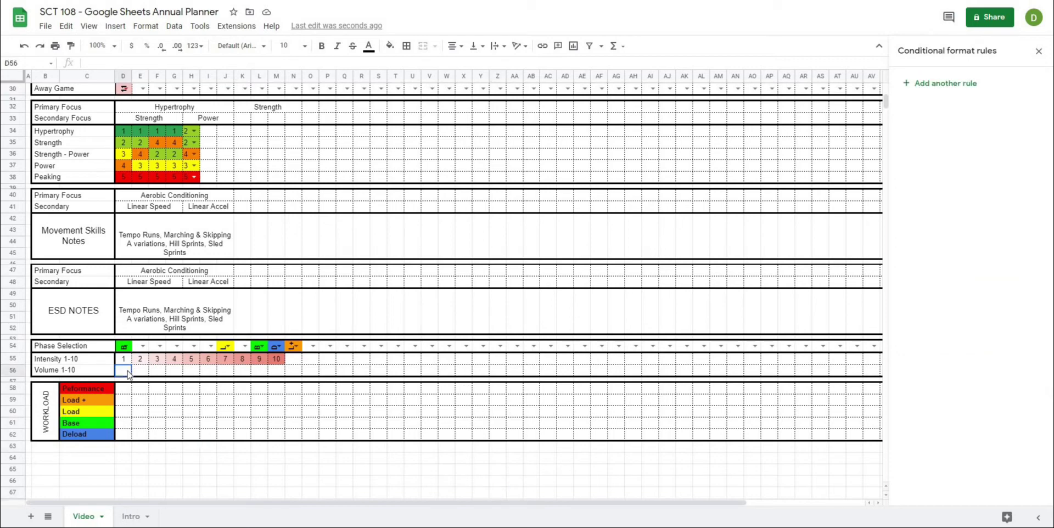
drag(128, 374, 868, 371)
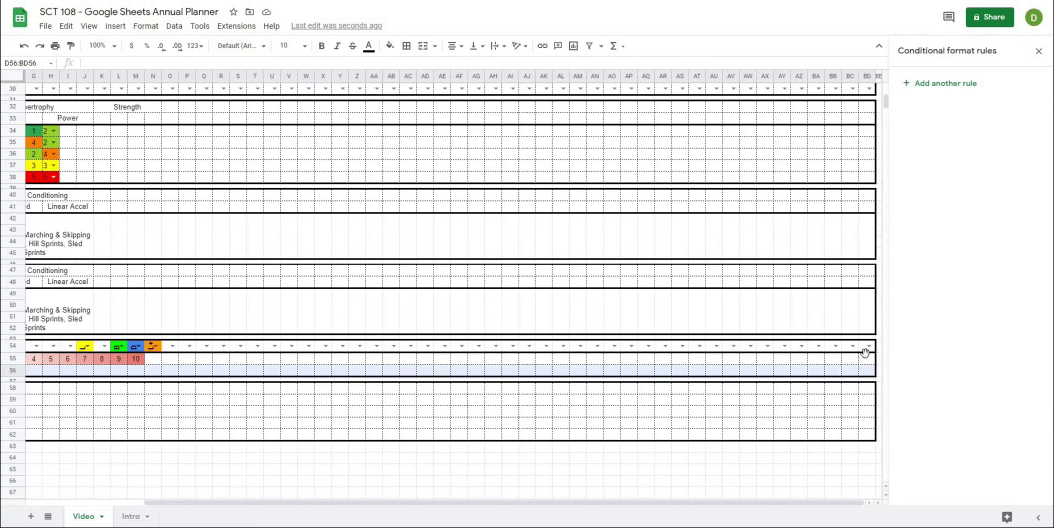
click(926, 84)
click(1001, 80)
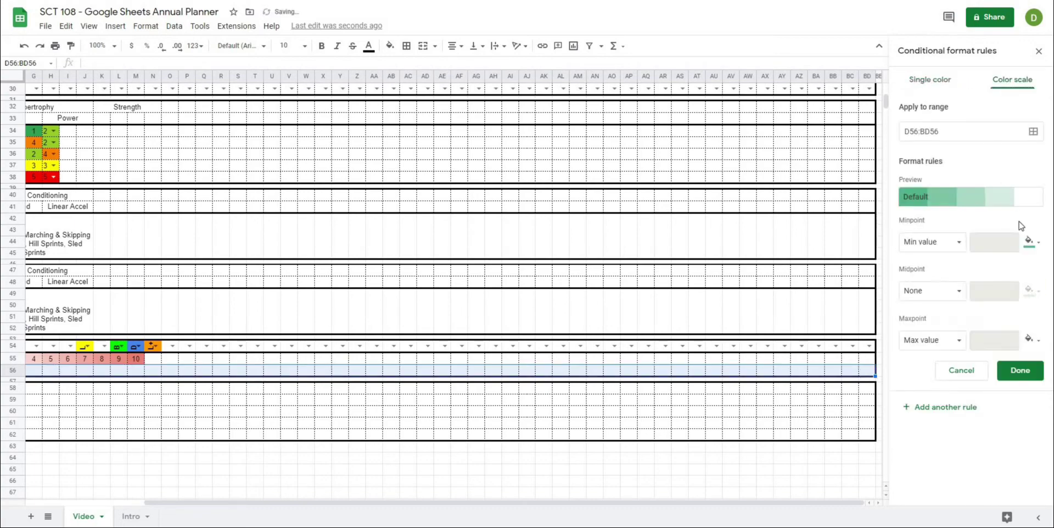
click(1004, 202)
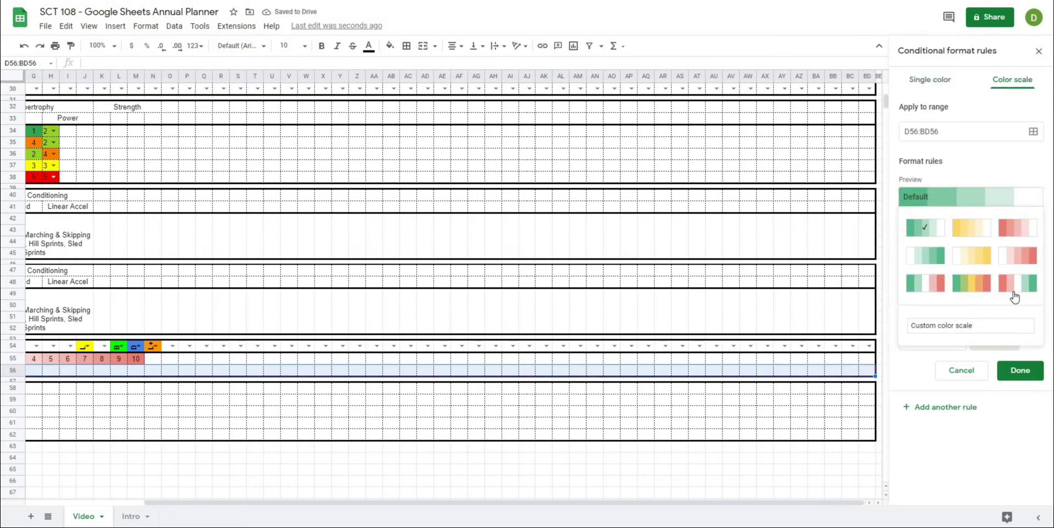
click(1026, 257)
Change the rule's maxpoint colour to blue, keep midpoint None, and save it
click(1030, 339)
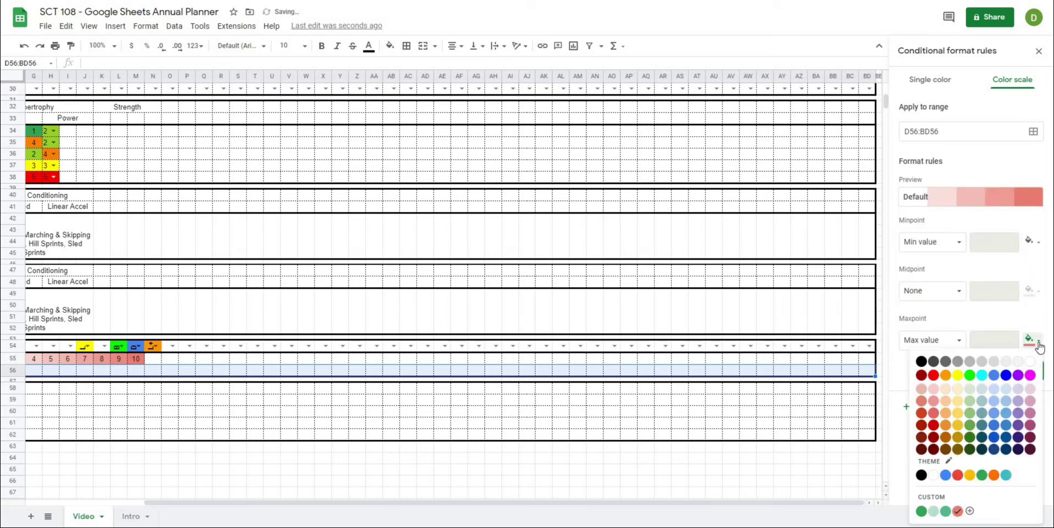
click(993, 375)
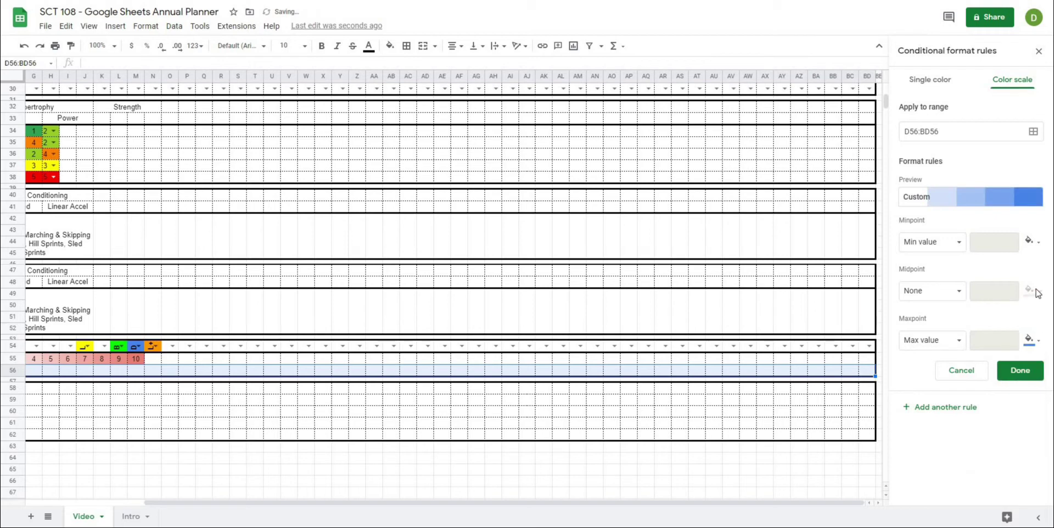
click(959, 292)
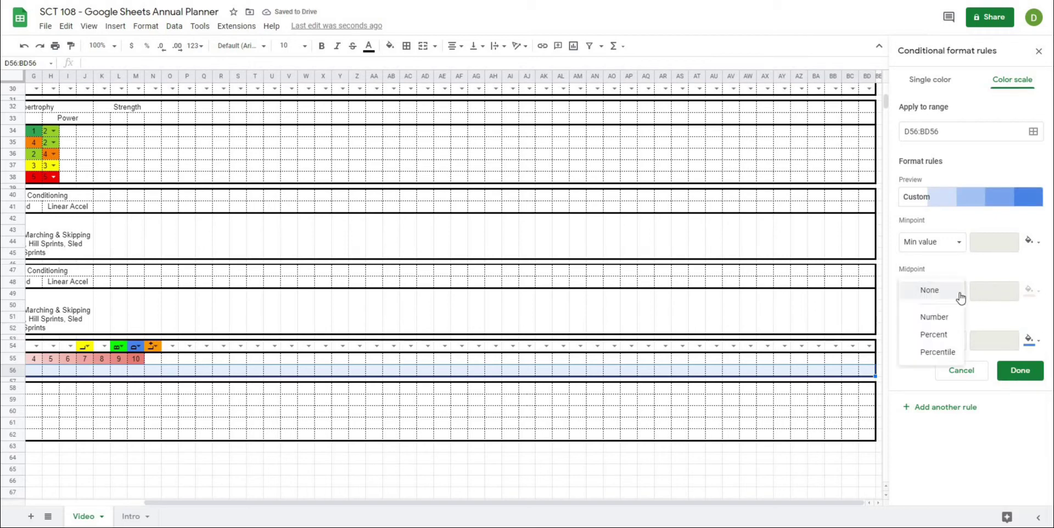
click(938, 219)
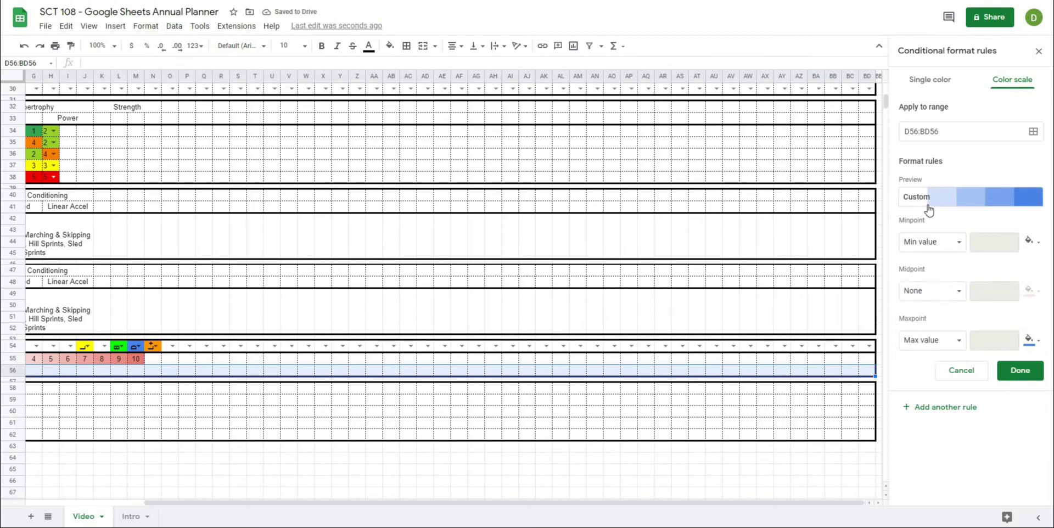
click(943, 289)
click(928, 290)
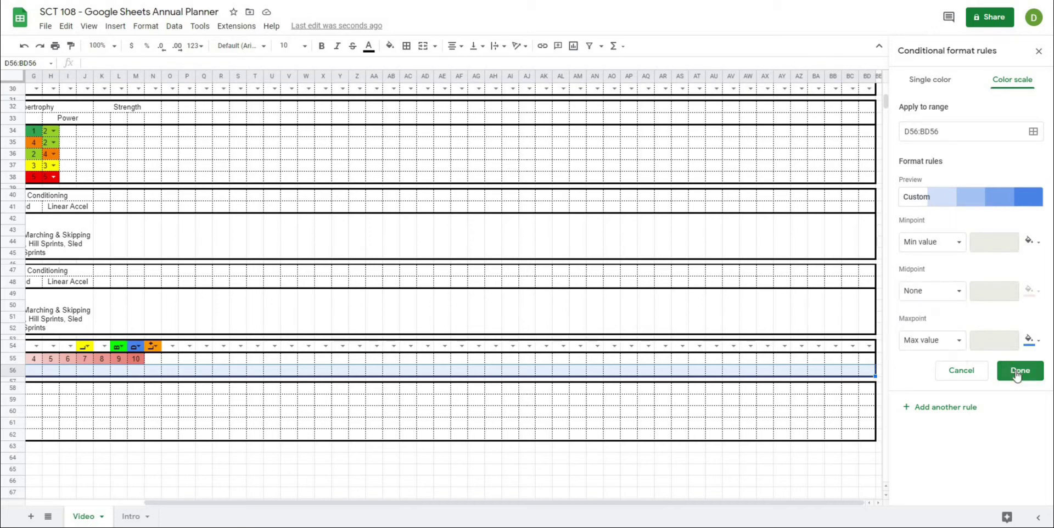
click(1016, 373)
Enter volumes 1 through 10 across D56:M56
drag(661, 506, 353, 485)
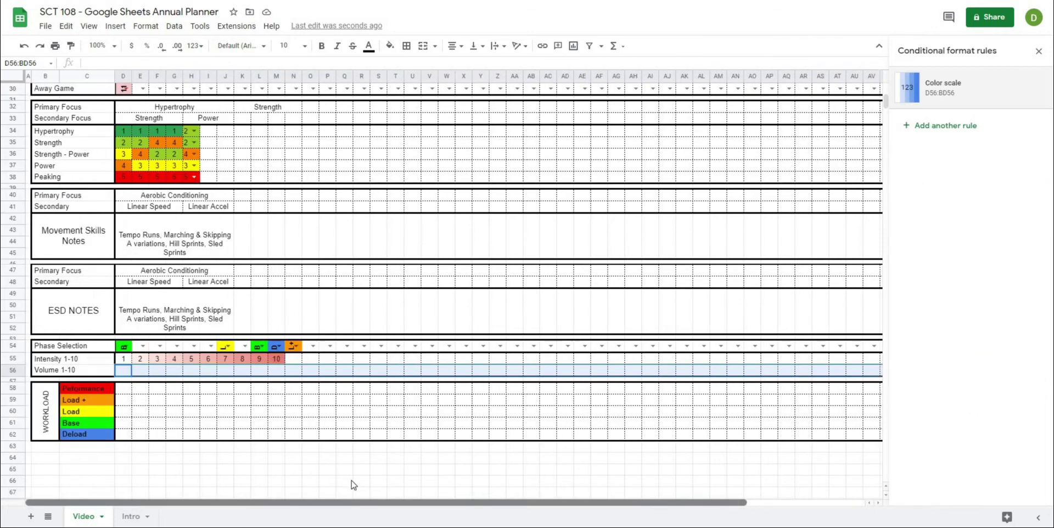
click(124, 371)
text(1)
key(Tab)
text(2)
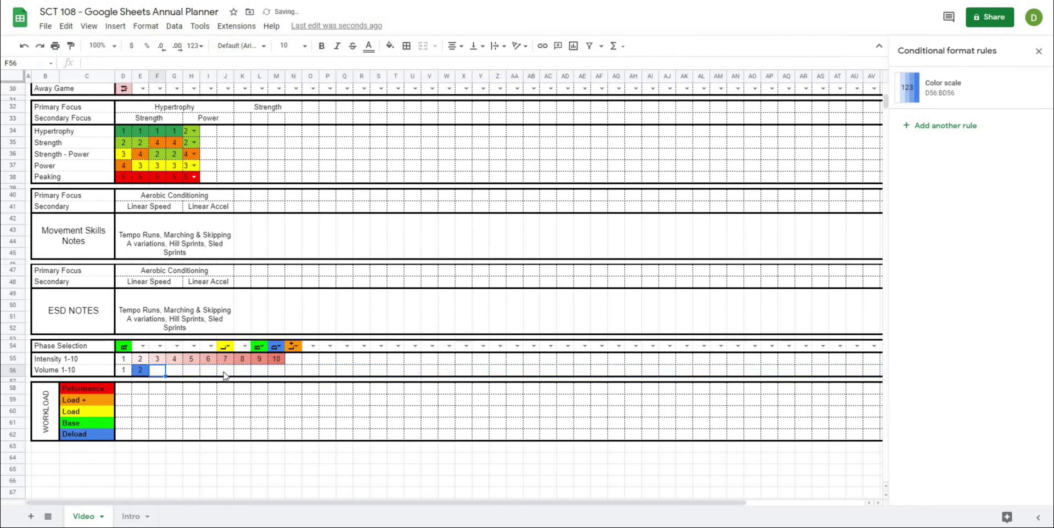
key(Tab)
text(3)
key(Tab)
text(4)
key(Tab)
text(5	6)
key(Tab)
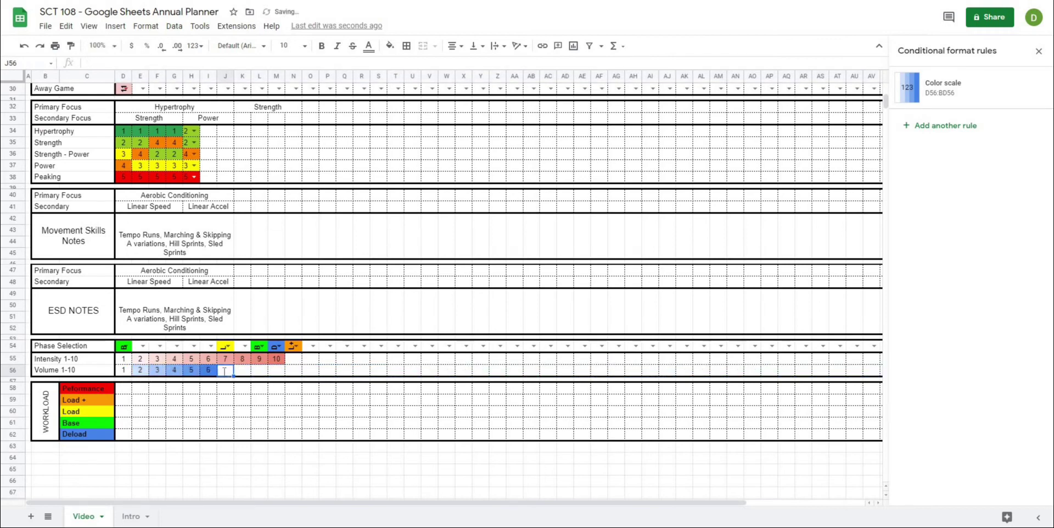
text(7)
key(Tab)
text(8)
key(Tab)
text(9)
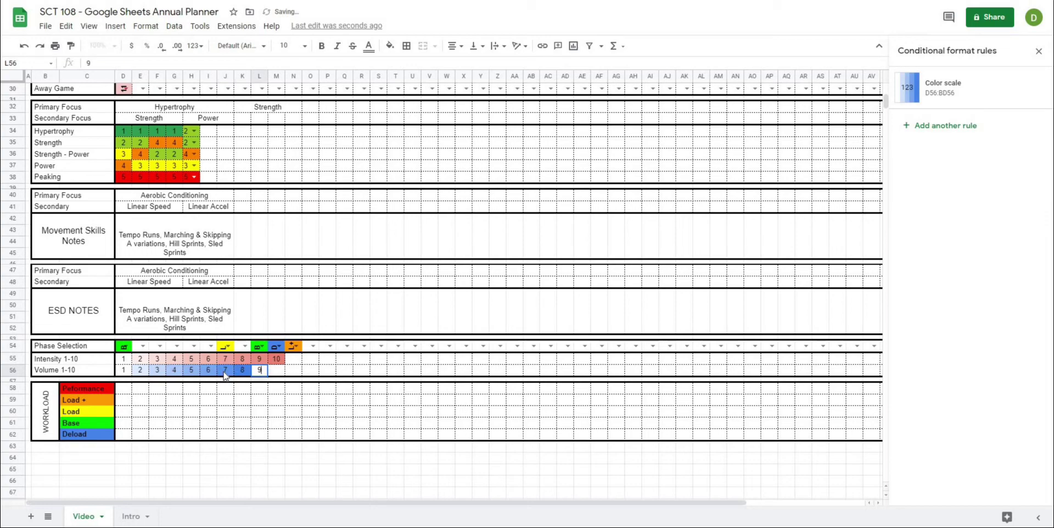
key(Tab)
text(10)
key(Return)
Review the Volume colour scale rule and close it unchanged
click(328, 434)
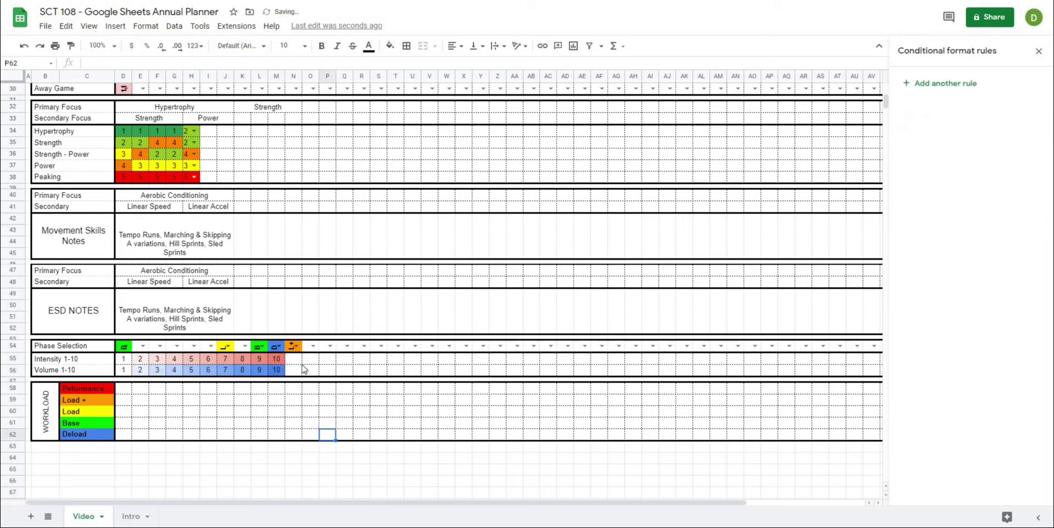
click(276, 370)
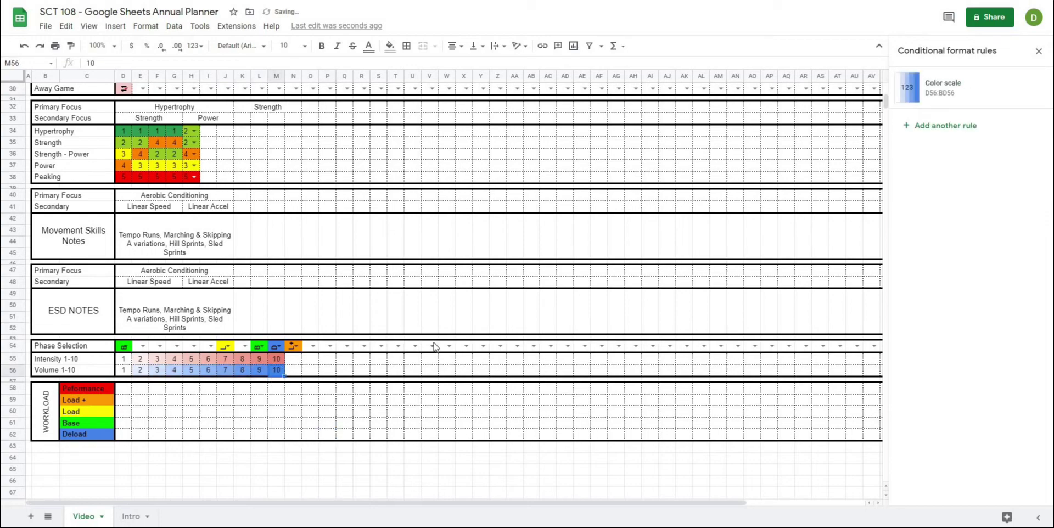
click(951, 93)
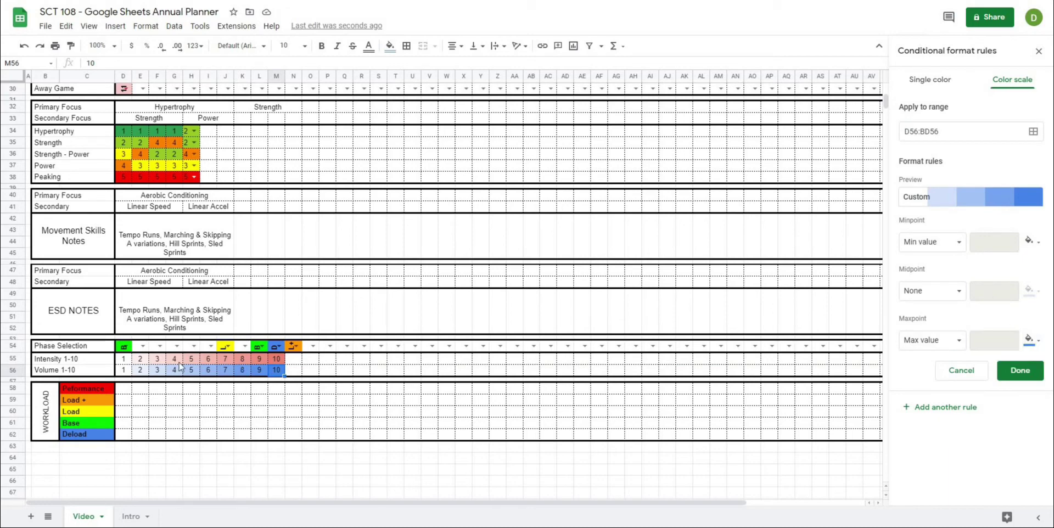
click(378, 411)
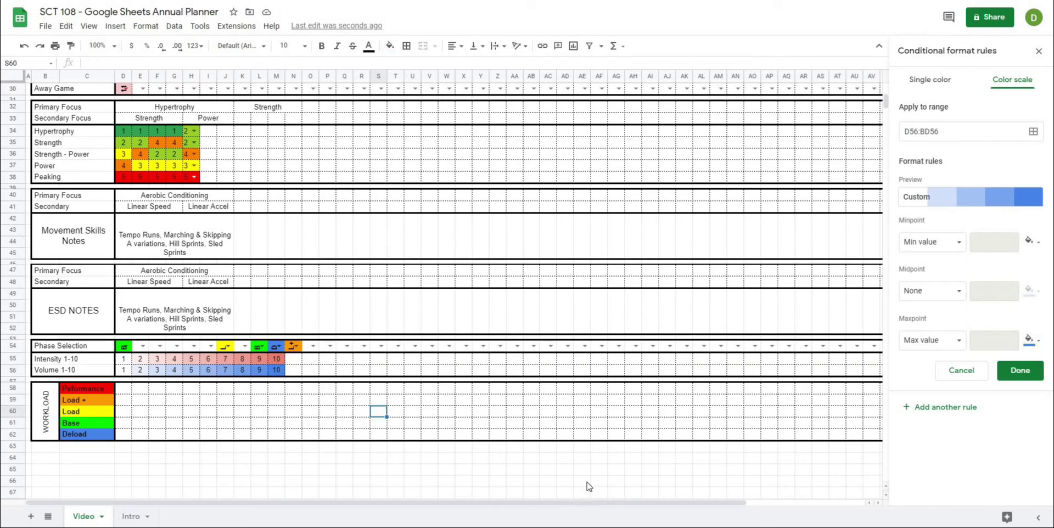
click(1018, 371)
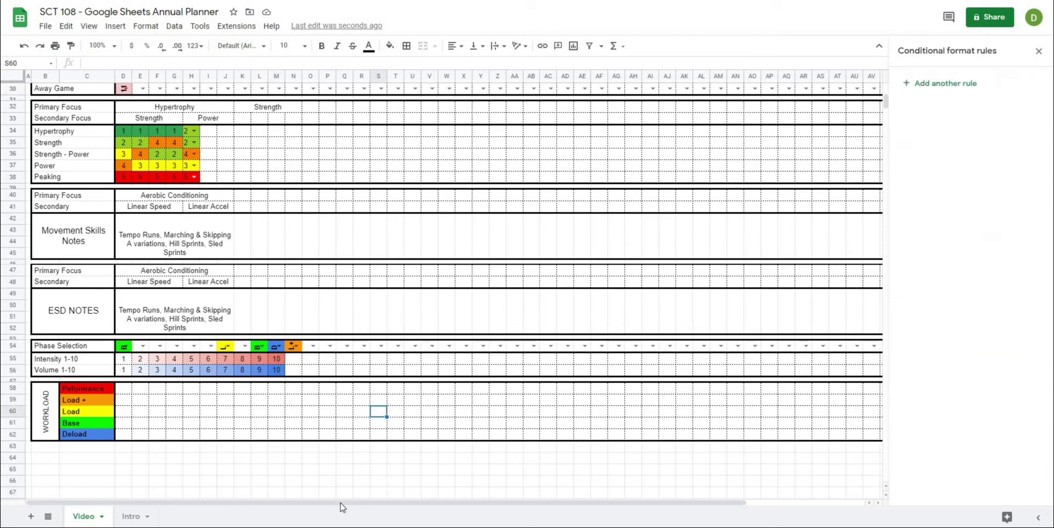
click(298, 493)
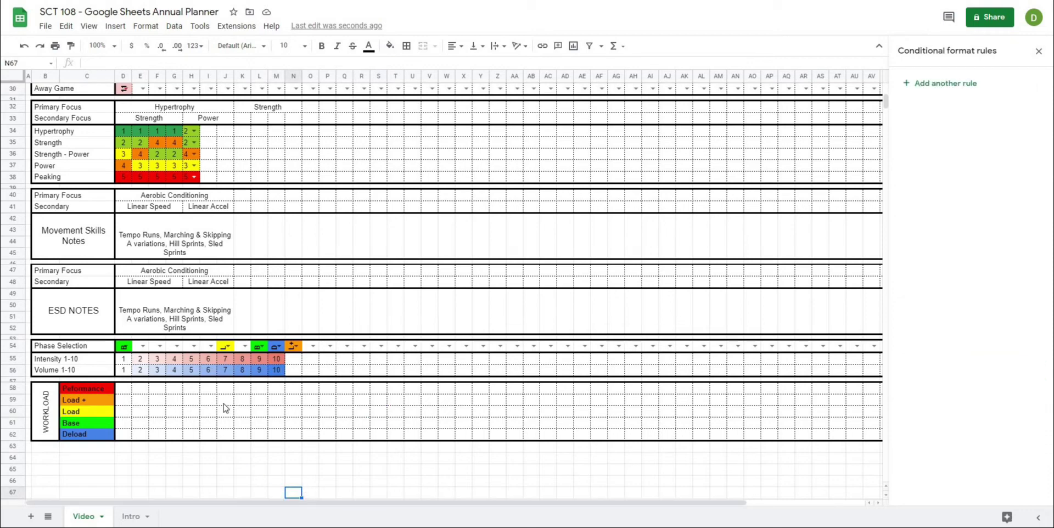
Close the Conditional format rules sidebar
mouse_move(500, 503)
mouse_down()
mouse_move(607, 500)
mouse_move(499, 503)
mouse_up()
click(1038, 51)
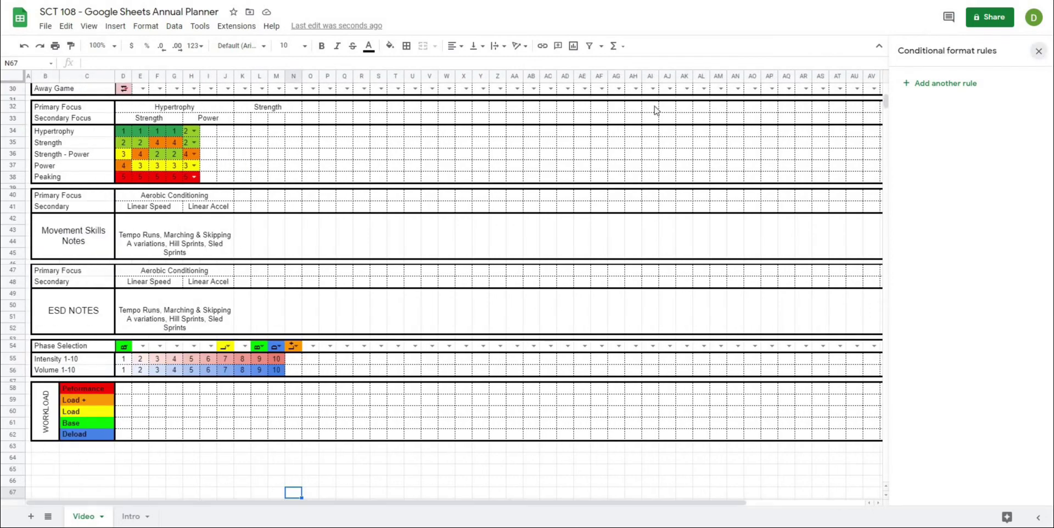
click(140, 469)
Select the first week's workload cells D58:D62
drag(125, 393, 120, 438)
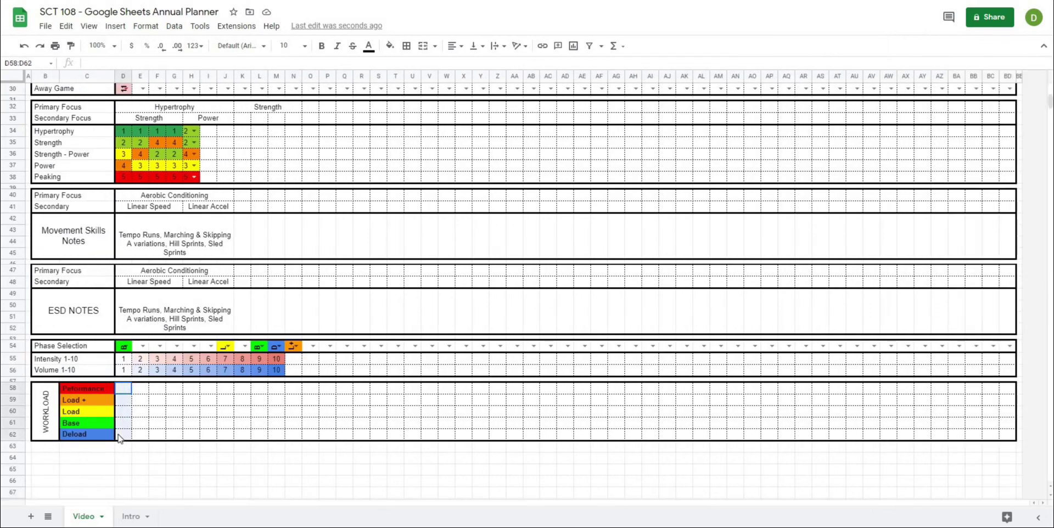
click(123, 459)
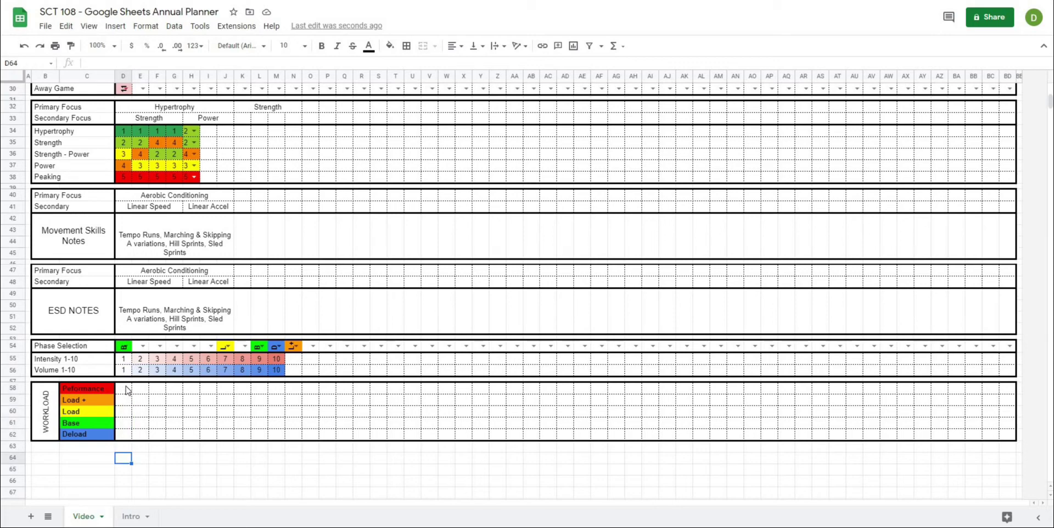
click(144, 471)
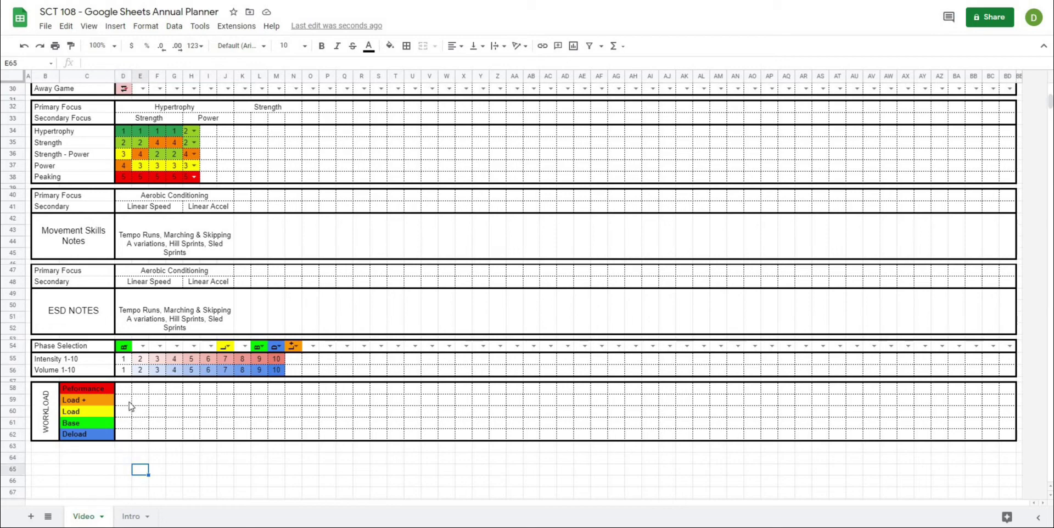
click(126, 391)
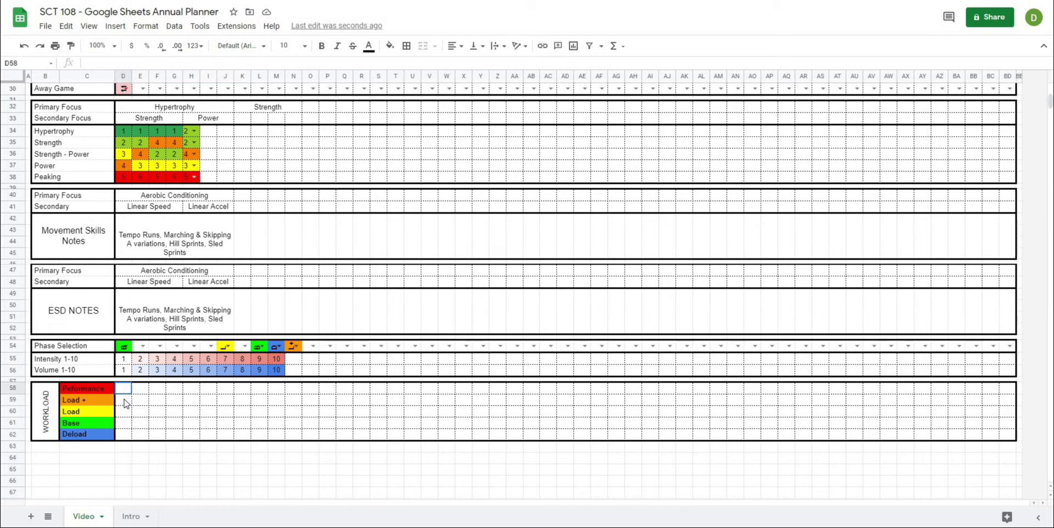
drag(125, 404, 126, 437)
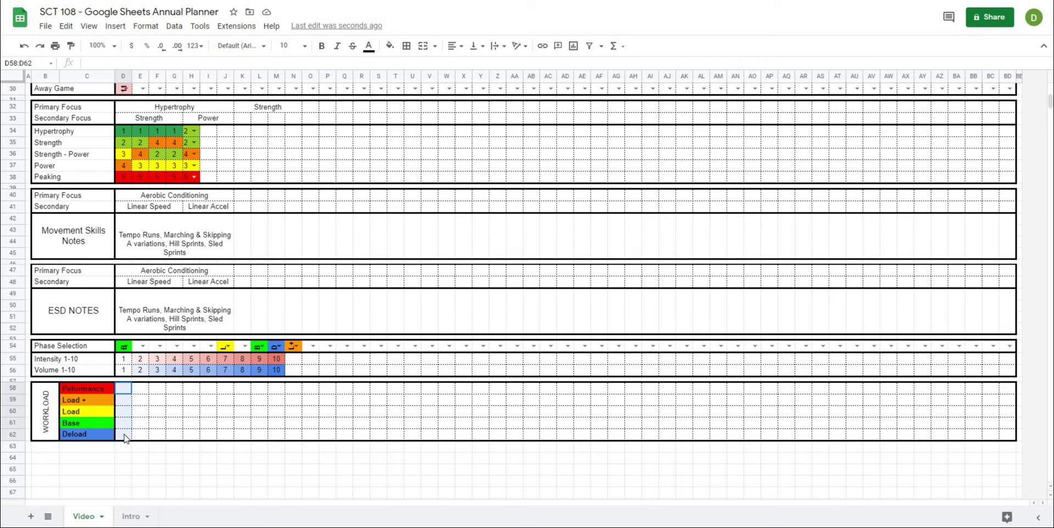
click(174, 26)
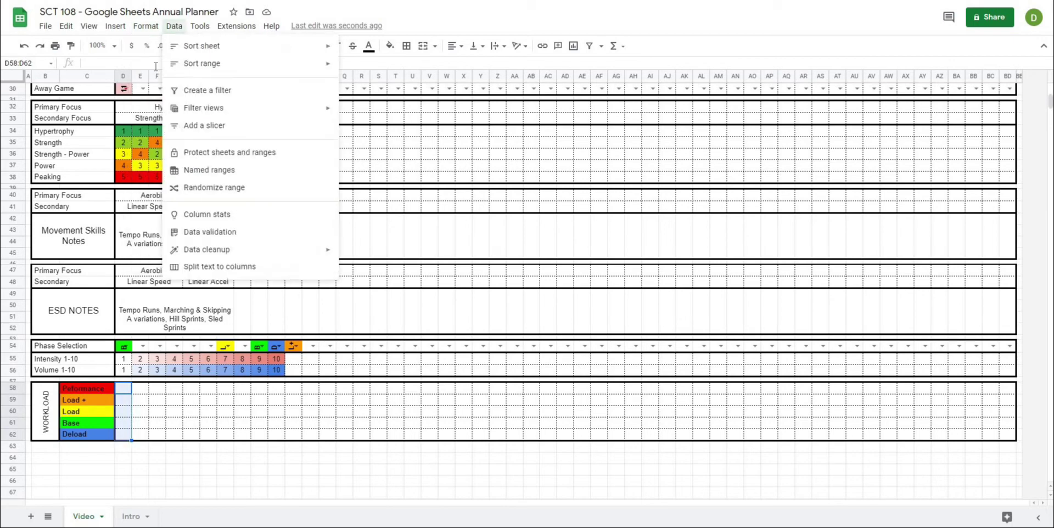
Create a 'Custom formula is' rule =d$54="P" for D58:D62
mouse_move(145, 26)
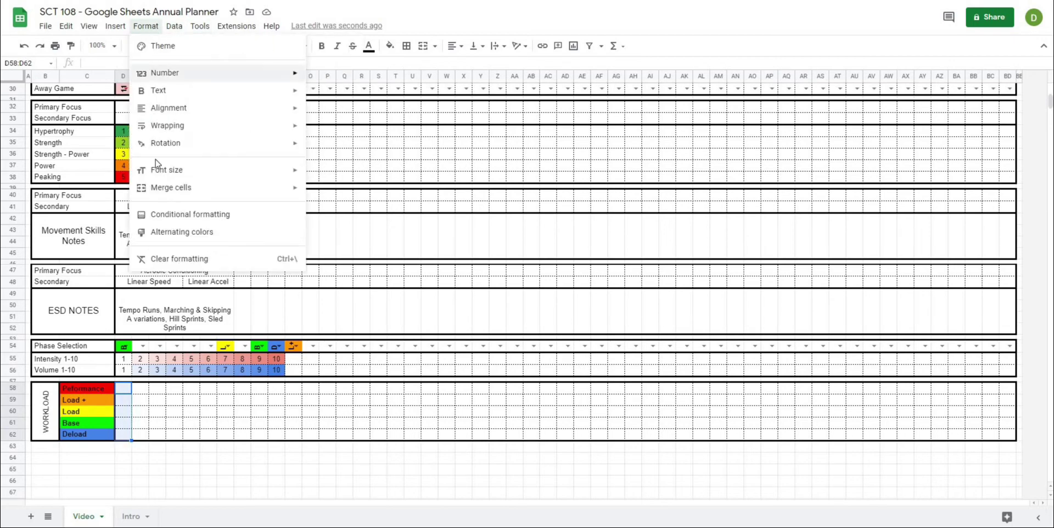
click(285, 220)
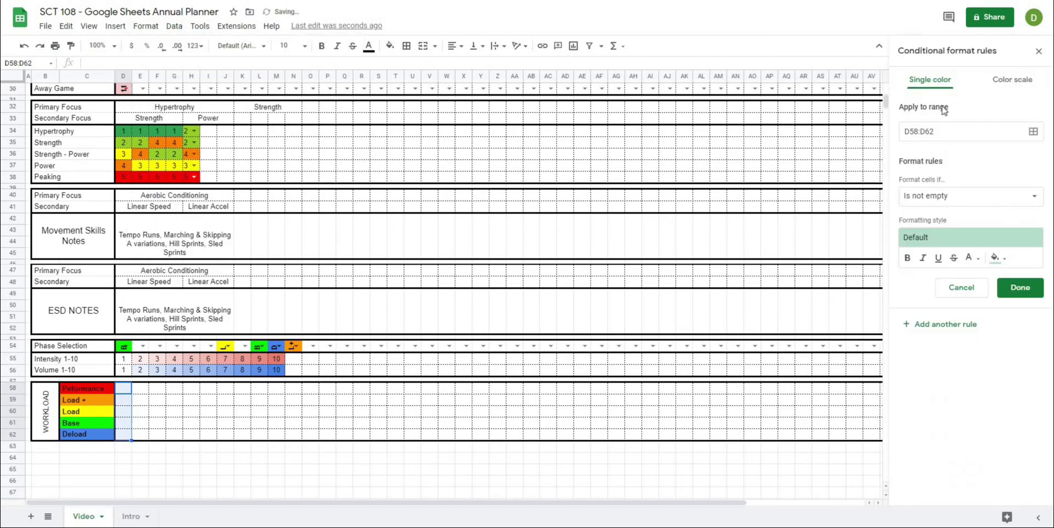
click(951, 203)
scroll(941, 472, down, 1)
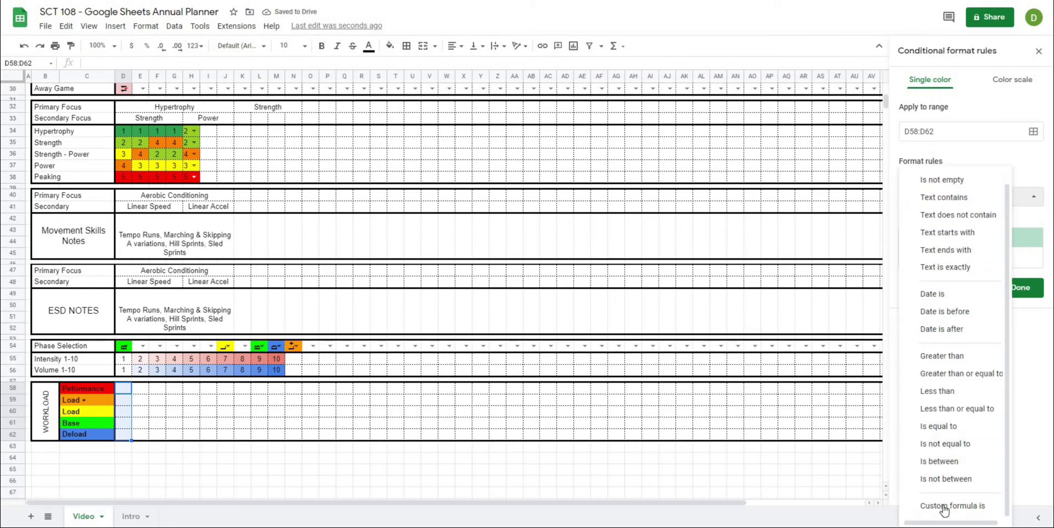
click(943, 506)
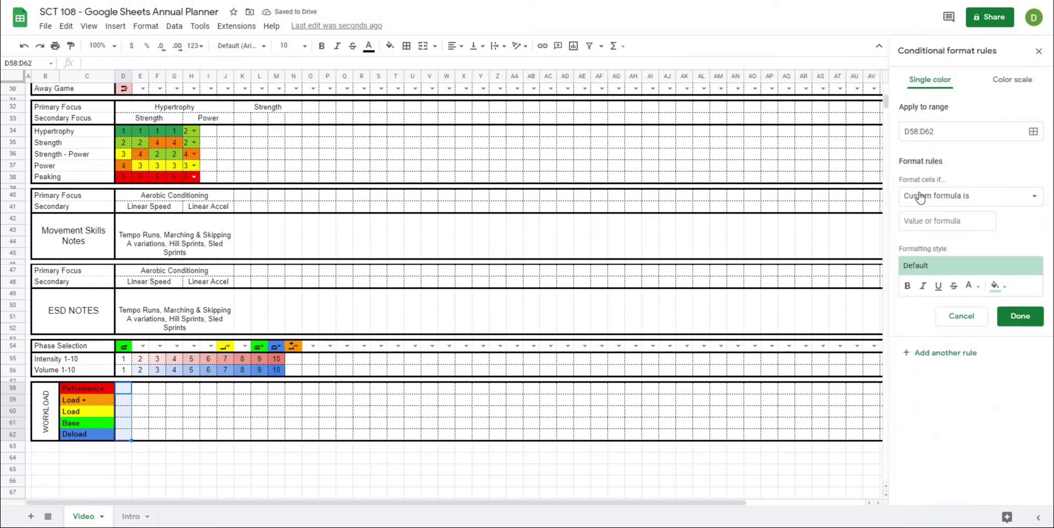
click(923, 223)
text(=)
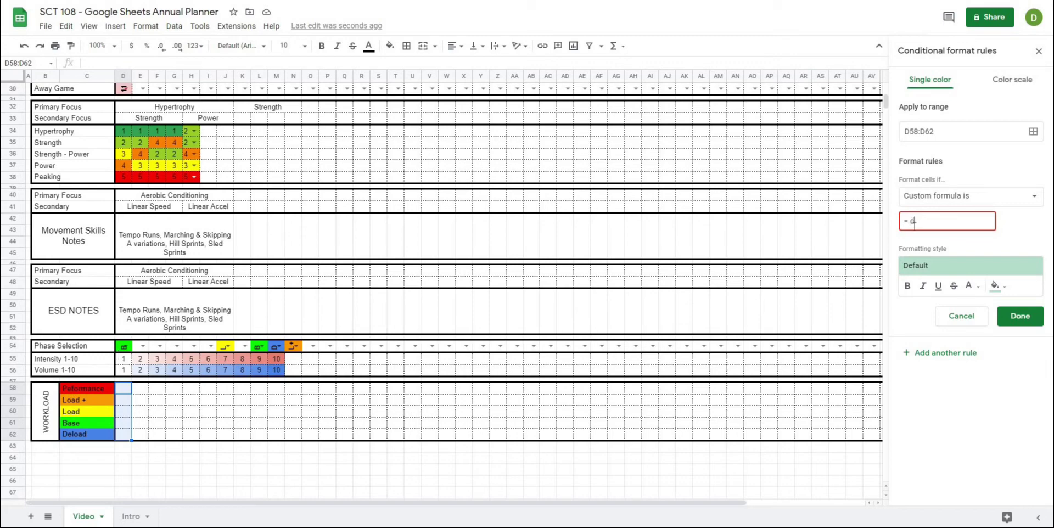
text(d54)
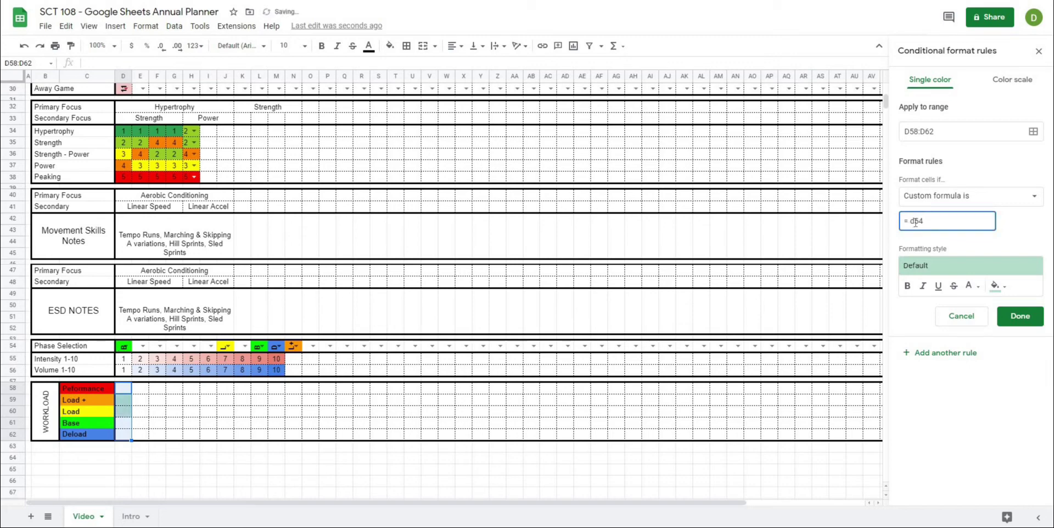
text($)
click(948, 220)
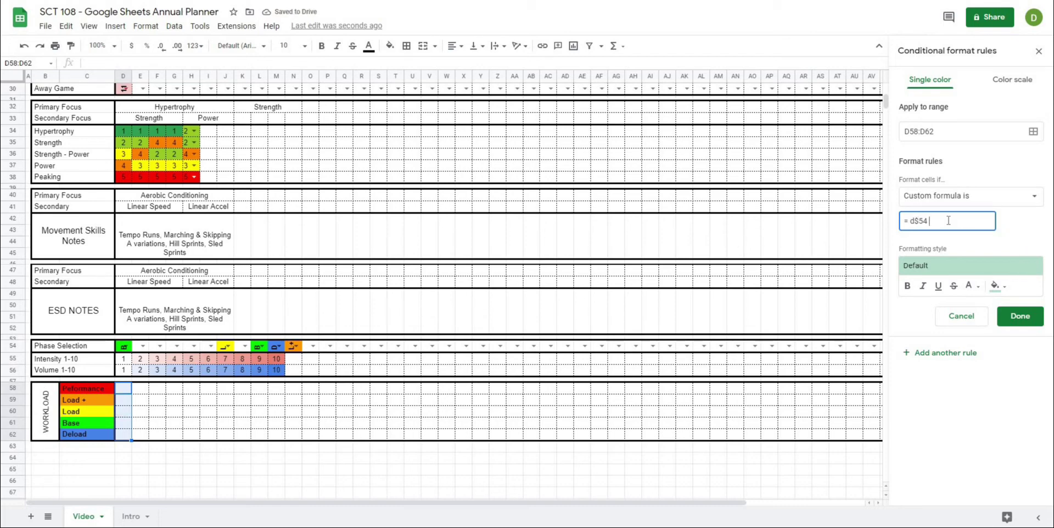
text(= "P")
Give the rule a red fill and set D54's phase to P
click(994, 285)
click(900, 342)
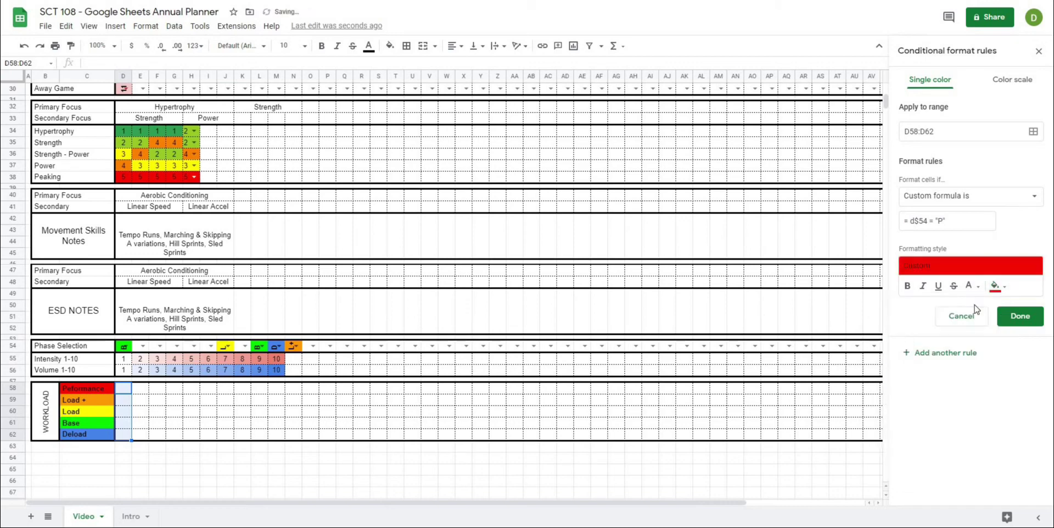
click(126, 348)
click(128, 394)
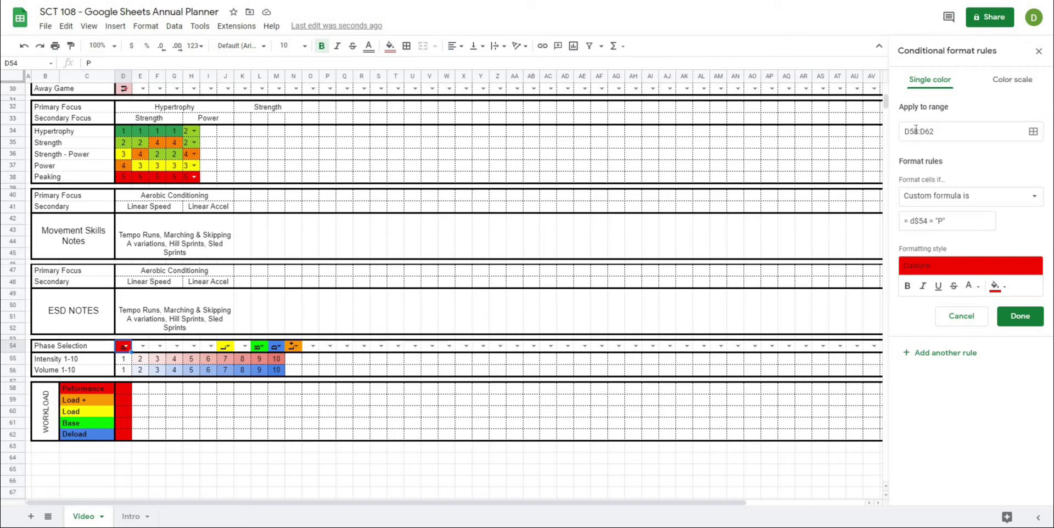
Change the red P rule's range to D58:BD62
drag(938, 134, 920, 135)
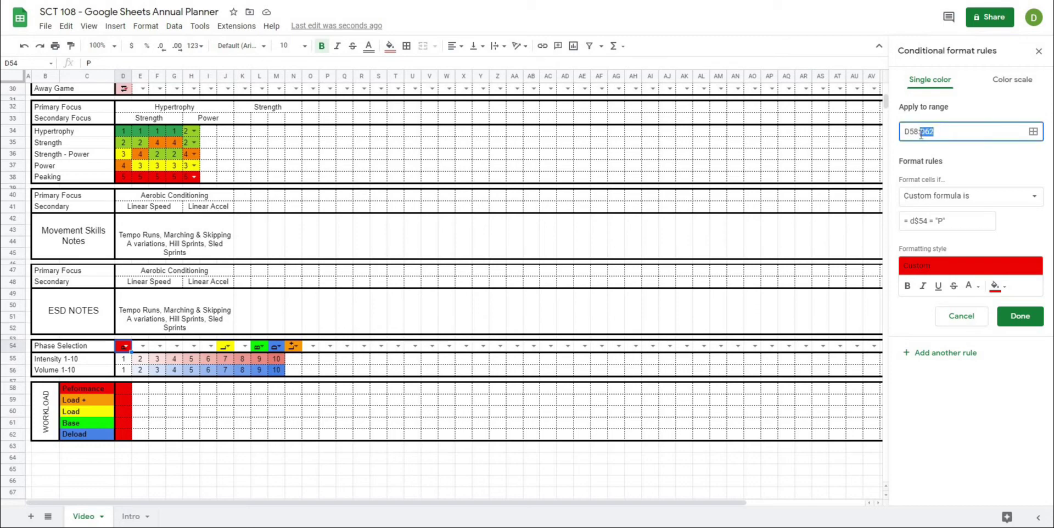
key(BackSpace)
drag(124, 388, 123, 411)
click(540, 309)
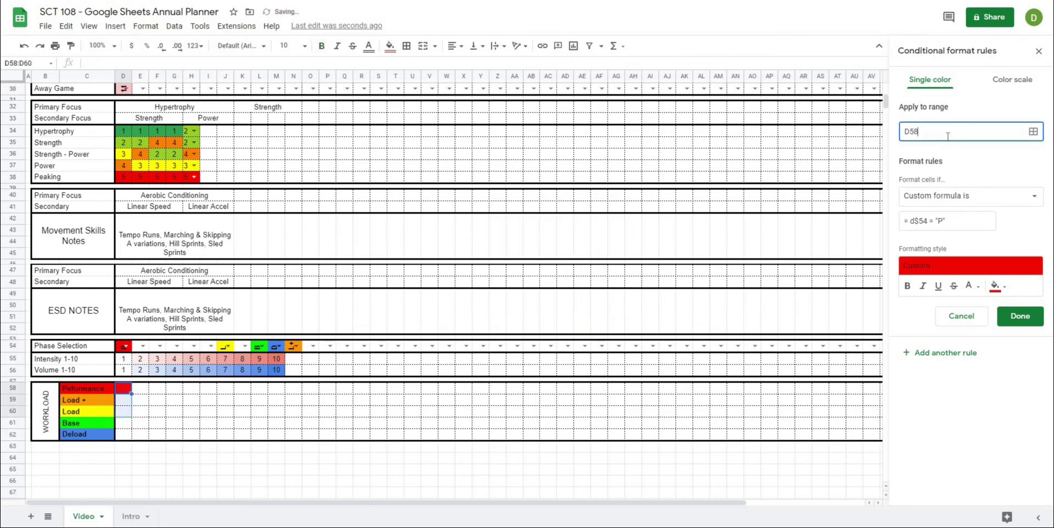
key(ctrl+a)
key(BackSpace)
click(1032, 132)
drag(127, 393, 866, 437)
click(592, 307)
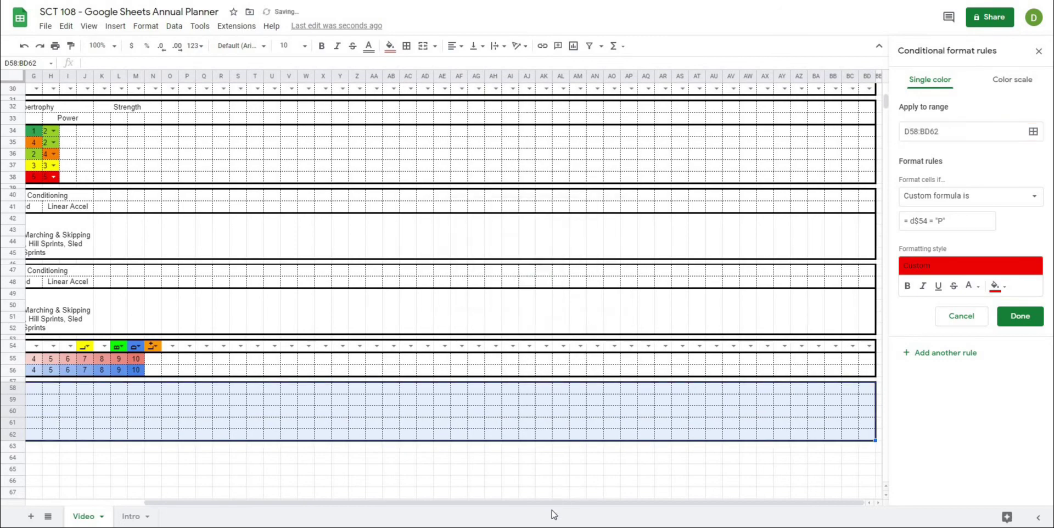
drag(552, 513, 384, 509)
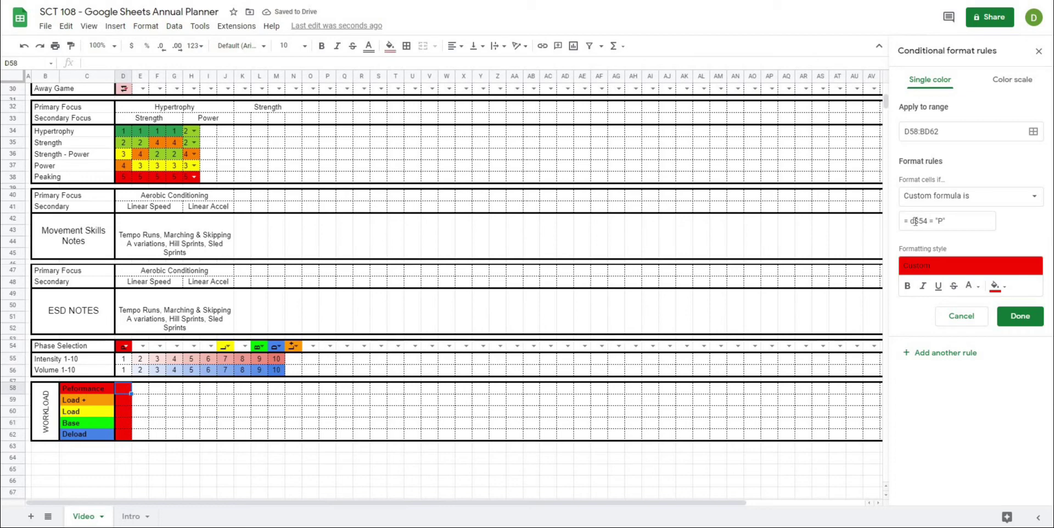
Set F54 and H54 to phase P and save the red rule
click(160, 346)
click(157, 360)
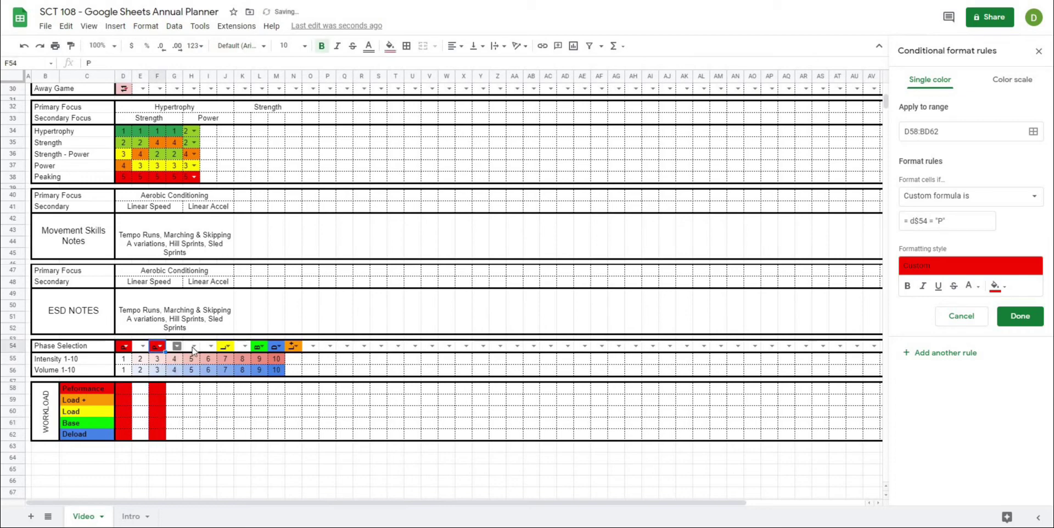
click(193, 346)
click(191, 360)
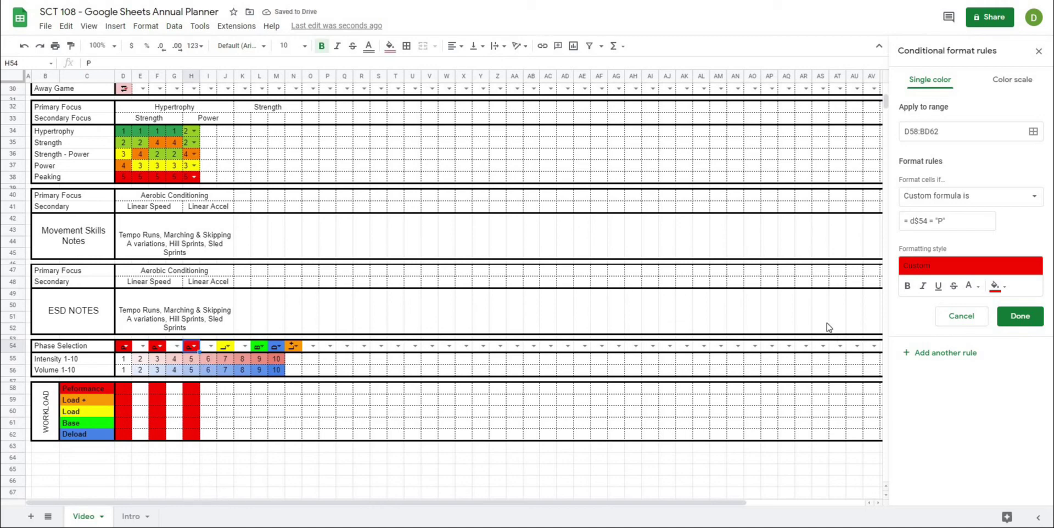
click(1020, 316)
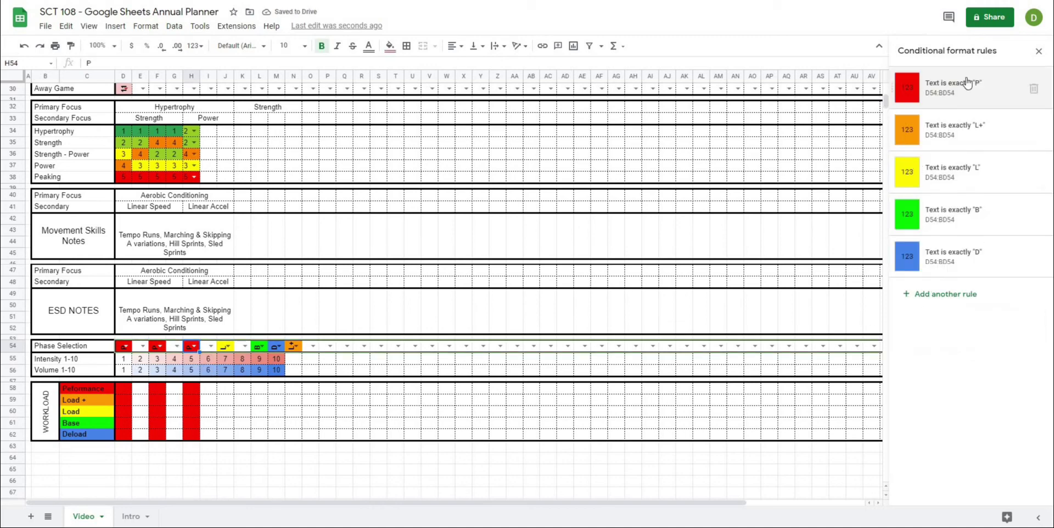
Inspect the red P rule on D58 and scan across D59:BD62 to verify coverage
click(124, 391)
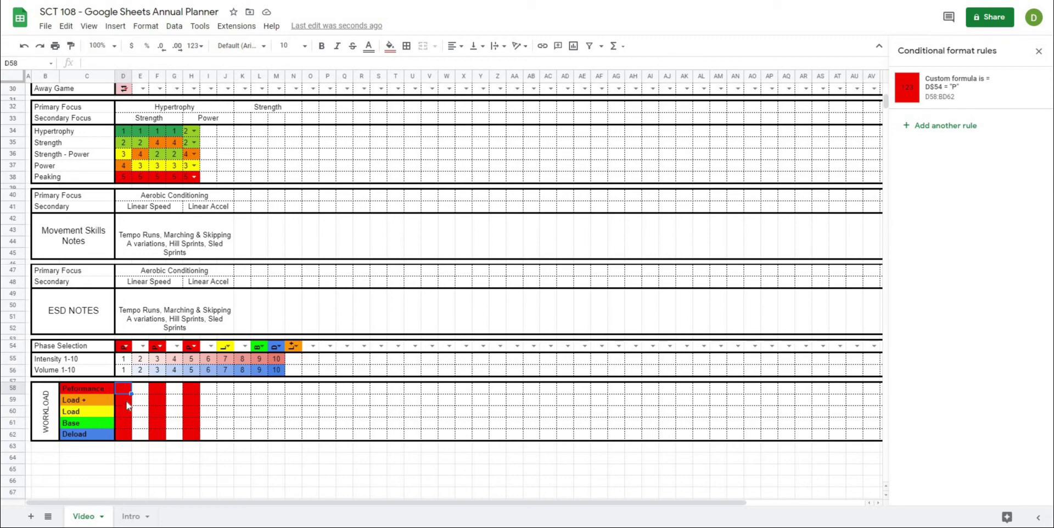
drag(125, 406, 856, 445)
drag(694, 503, 200, 467)
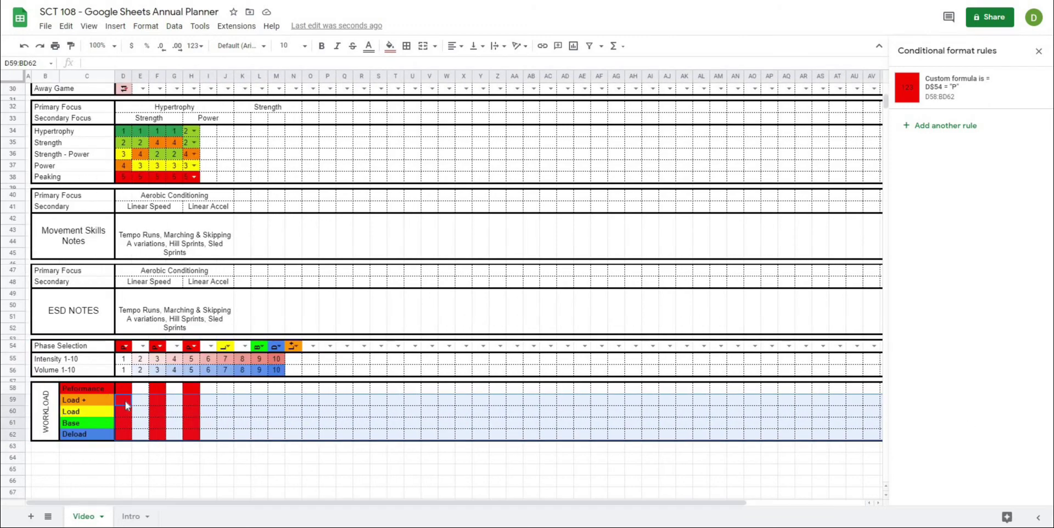
drag(268, 504, 585, 497)
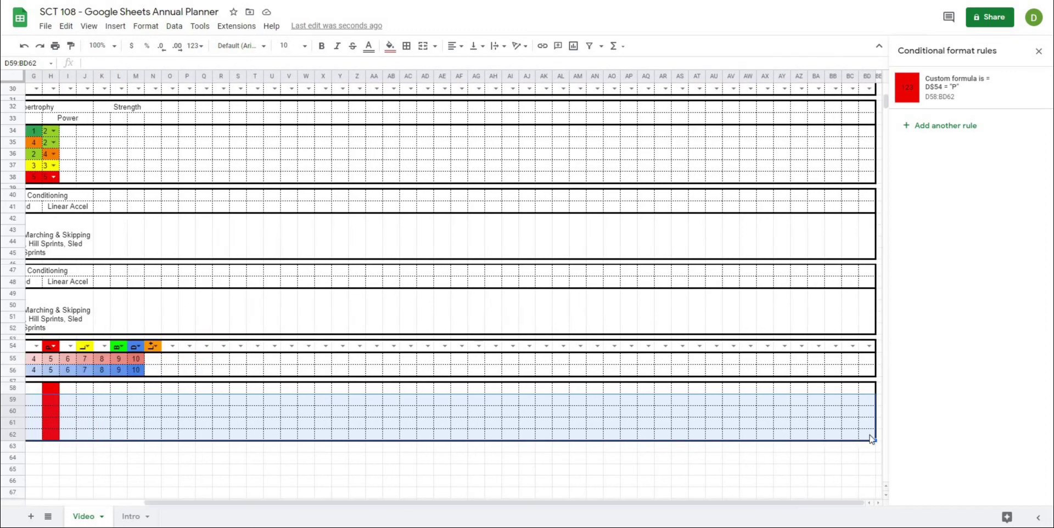
drag(660, 504, 329, 508)
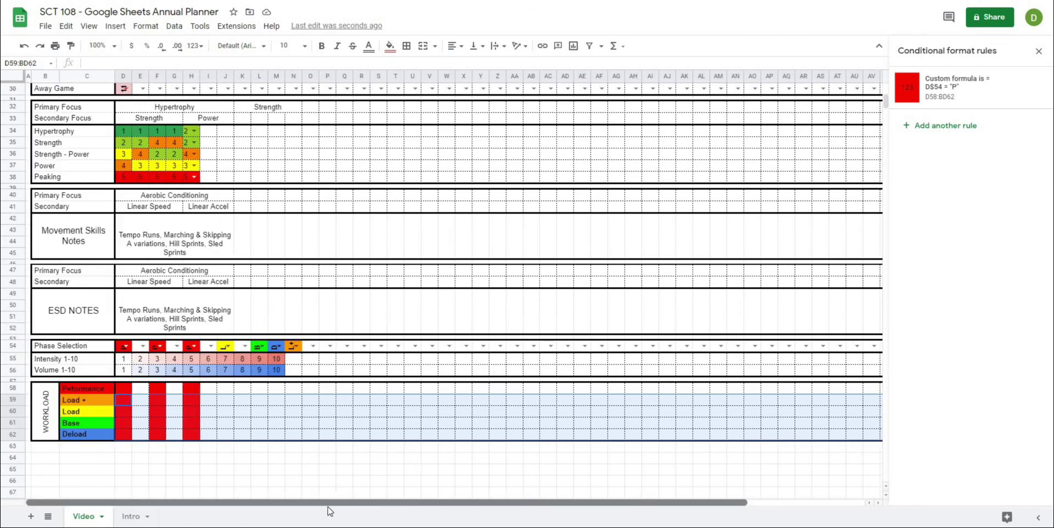
Add a second custom formula rule =D$54="L+" with orange fill
click(931, 126)
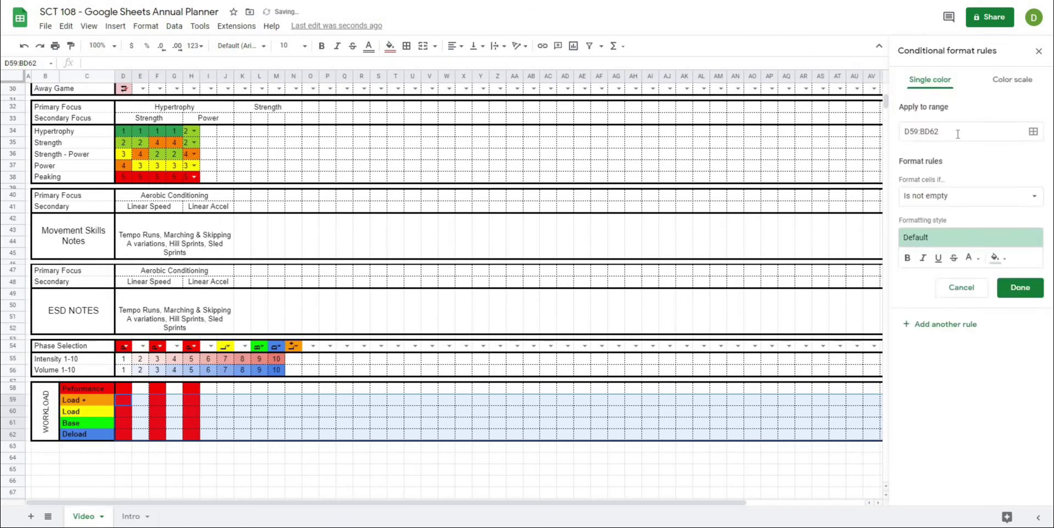
click(925, 197)
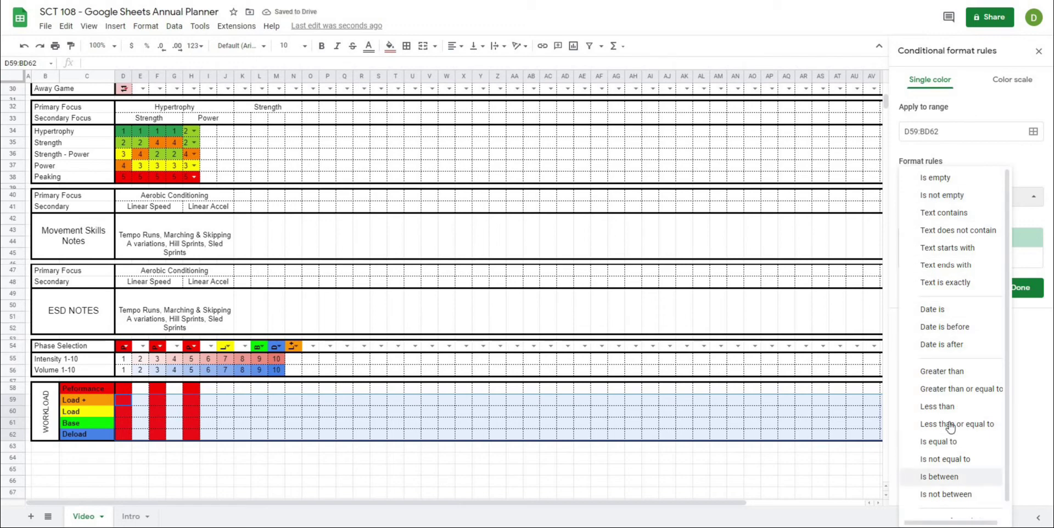
scroll(938, 476, down, 1)
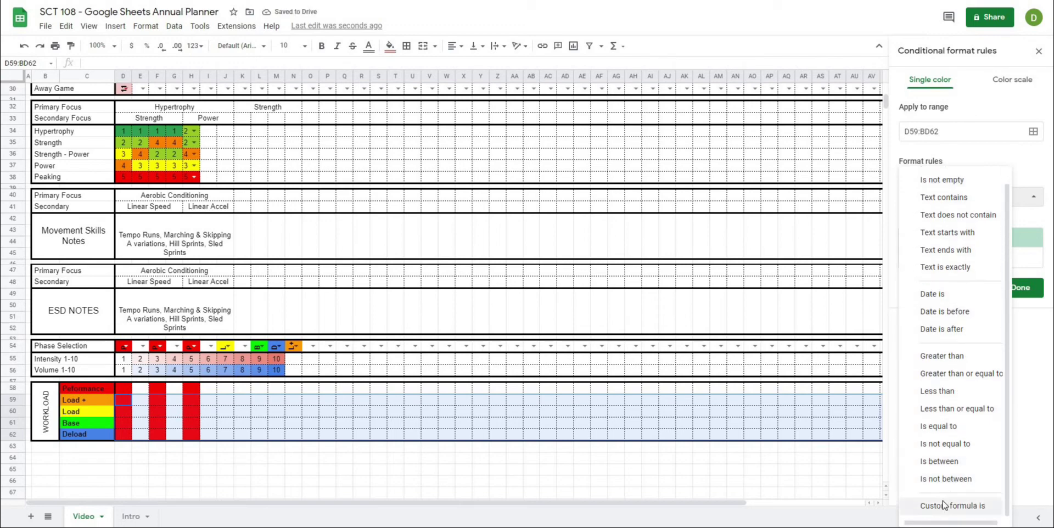
click(936, 500)
click(926, 224)
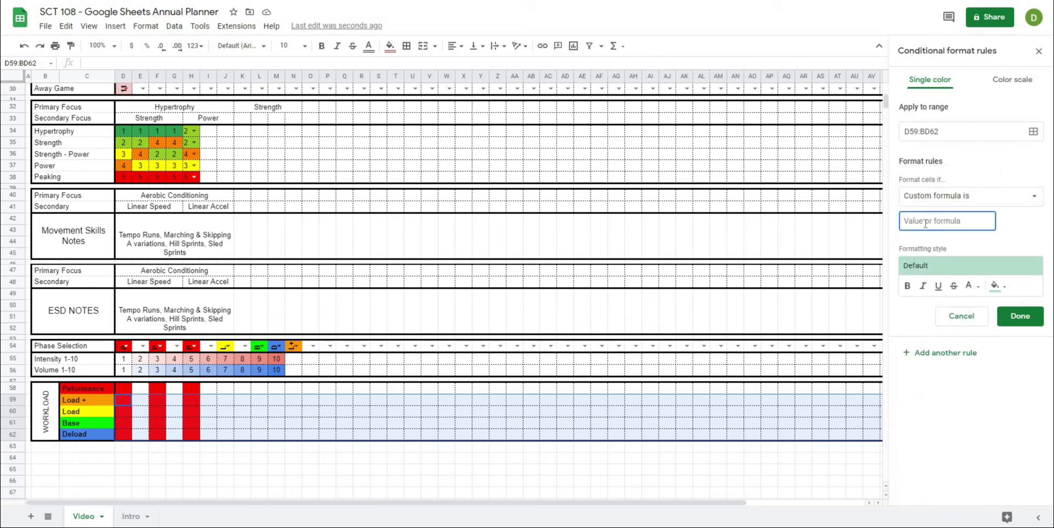
text(= D$5)
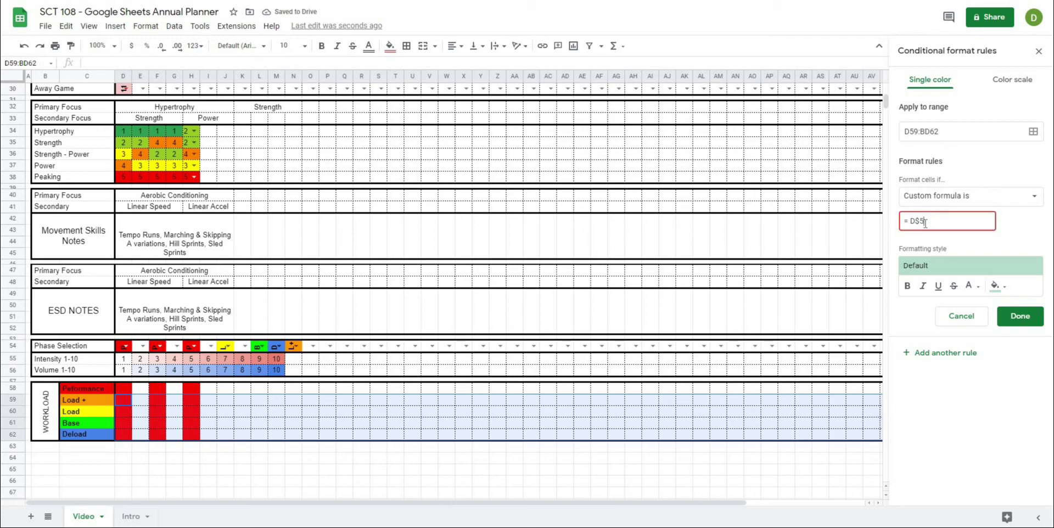
text(4 = "L)
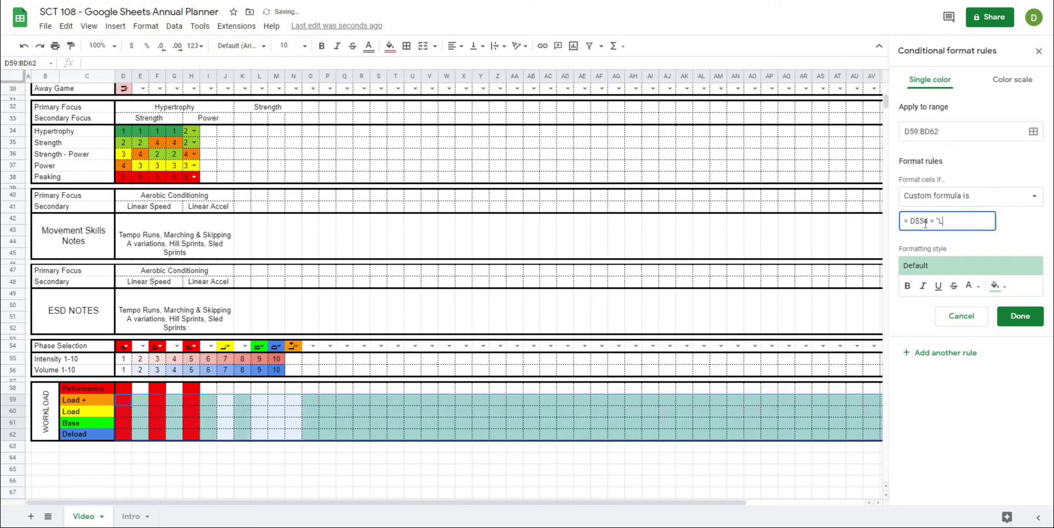
text(+")
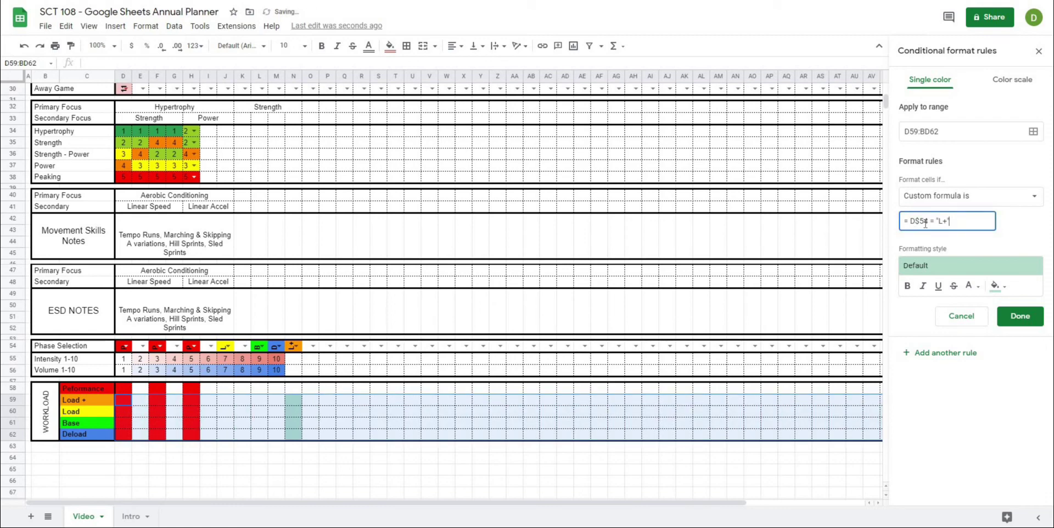
click(996, 285)
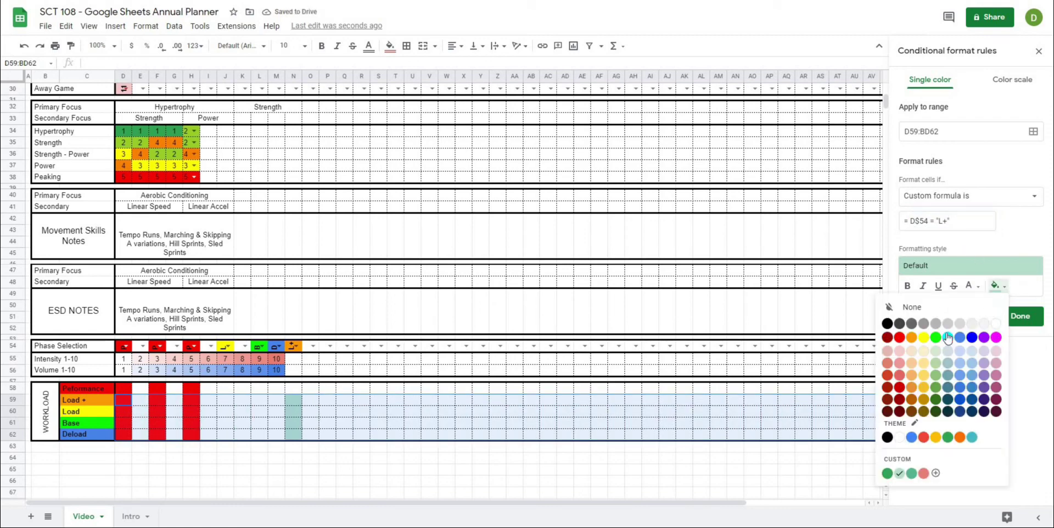
click(914, 338)
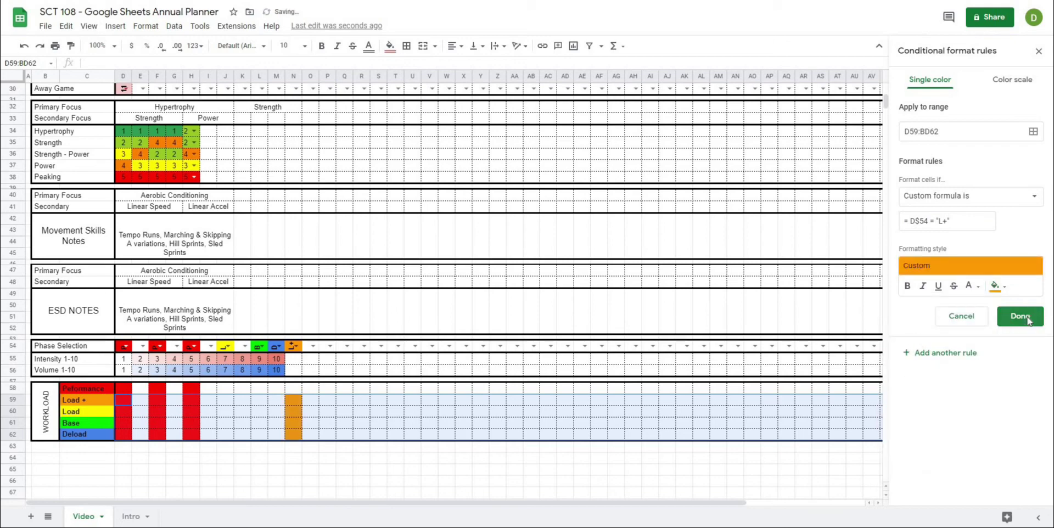
click(1020, 316)
click(125, 412)
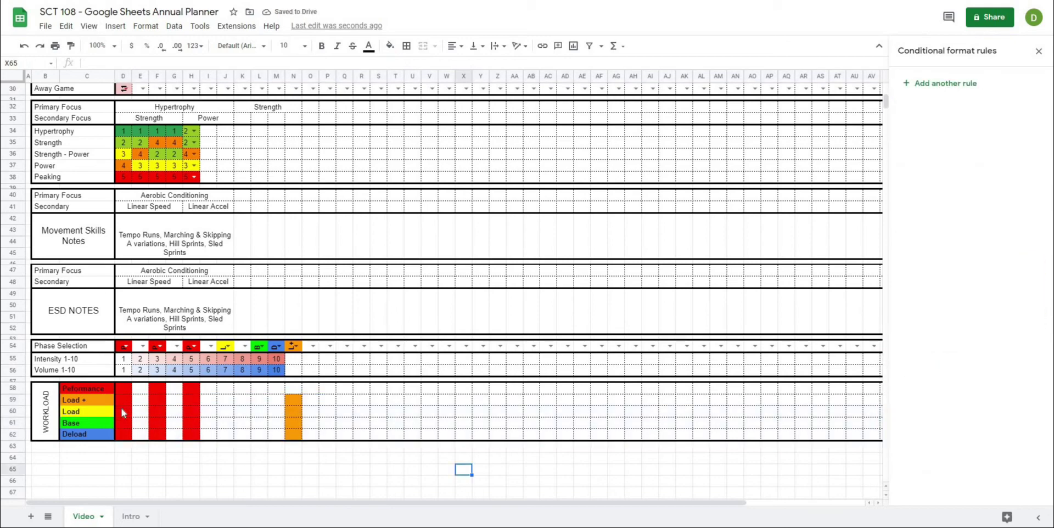
Select workload range D60:BD62 and add a new rule using the Custom formula condition
drag(175, 469, 157, 458)
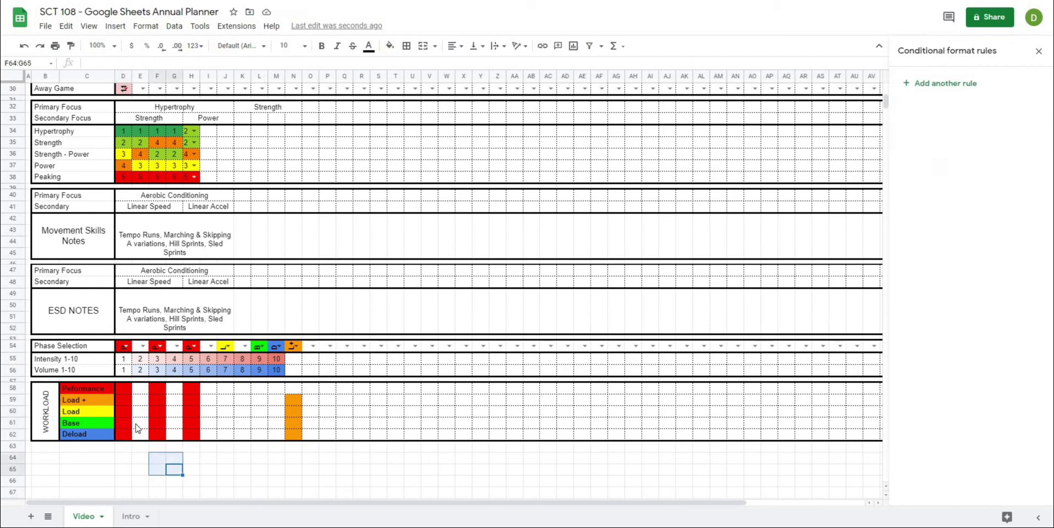
drag(126, 412, 867, 438)
click(930, 166)
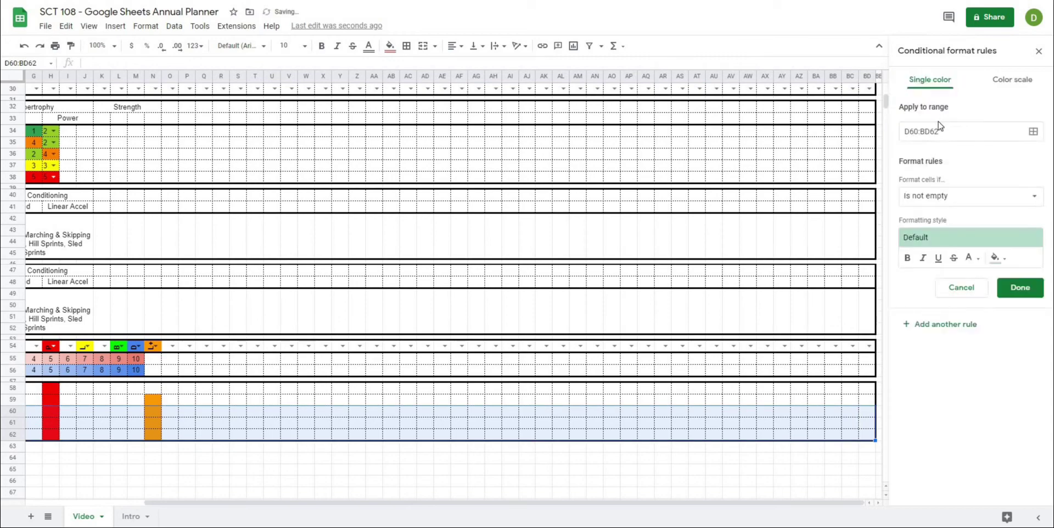
click(950, 203)
scroll(936, 440, down, 1)
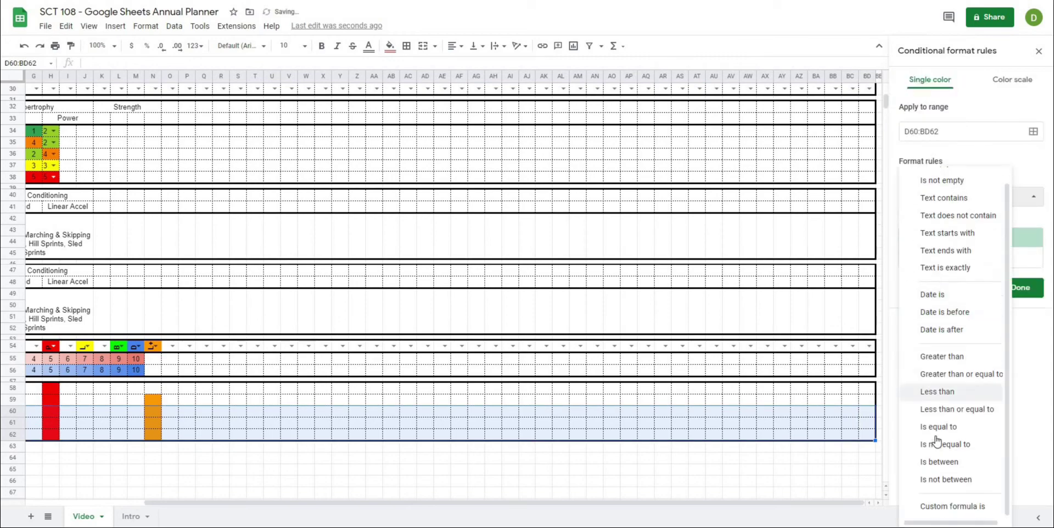
click(942, 505)
Enter the formula =D$54="L", give it a yellow fill, and save the rule
click(940, 221)
text(= D$)
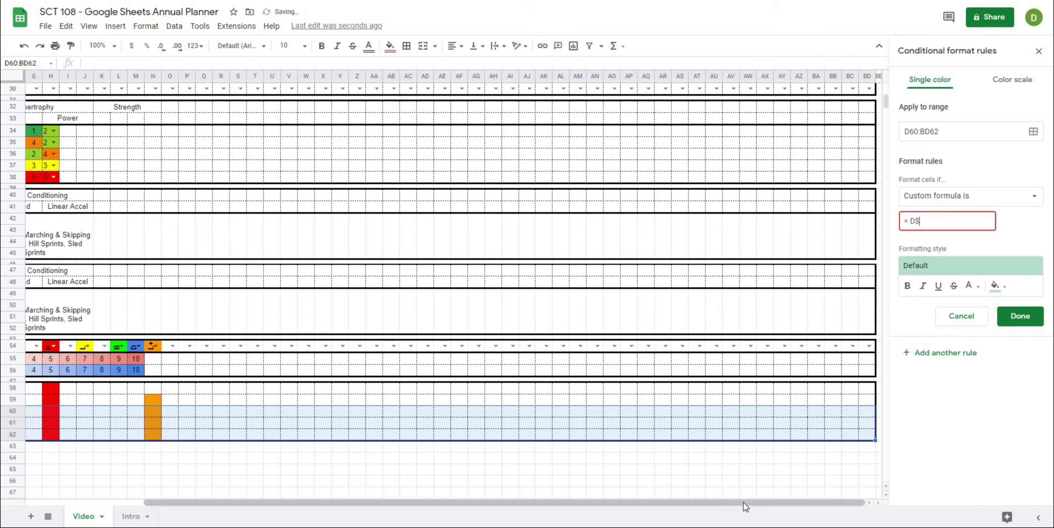
drag(743, 503, 494, 510)
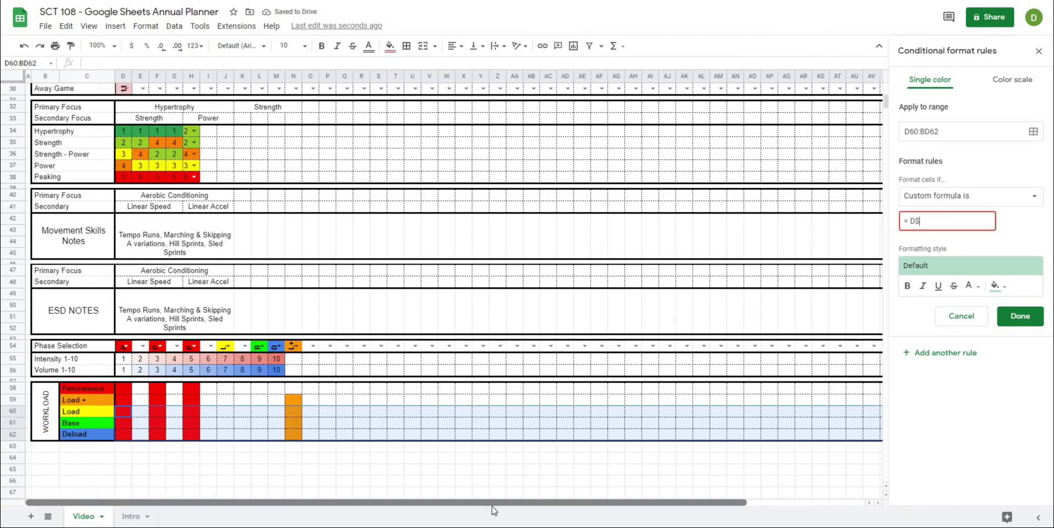
click(937, 222)
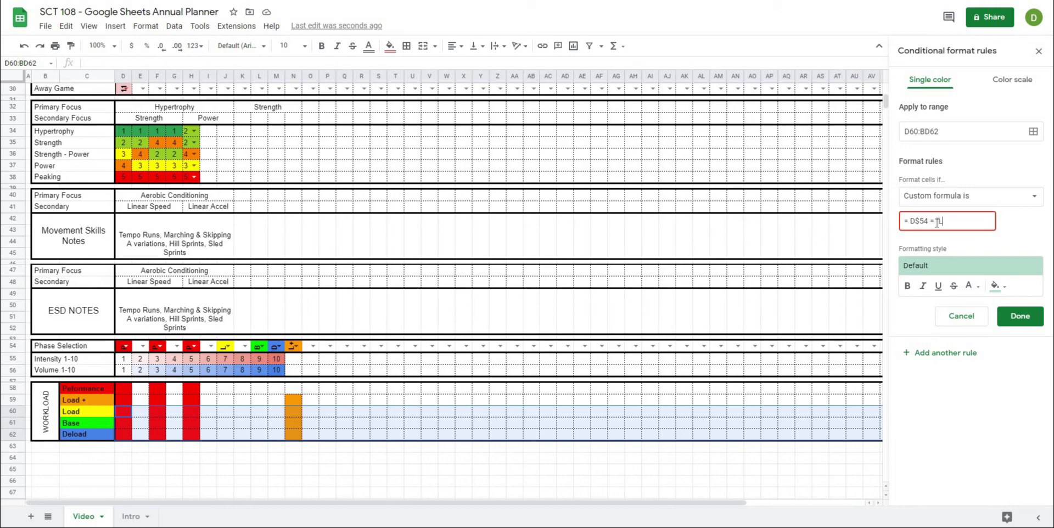
text(54 = "L")
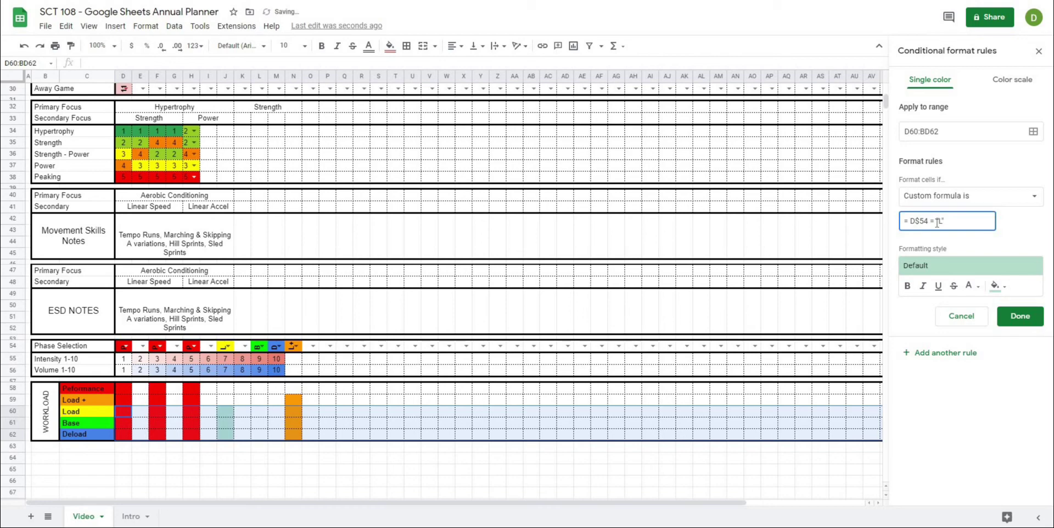
click(995, 285)
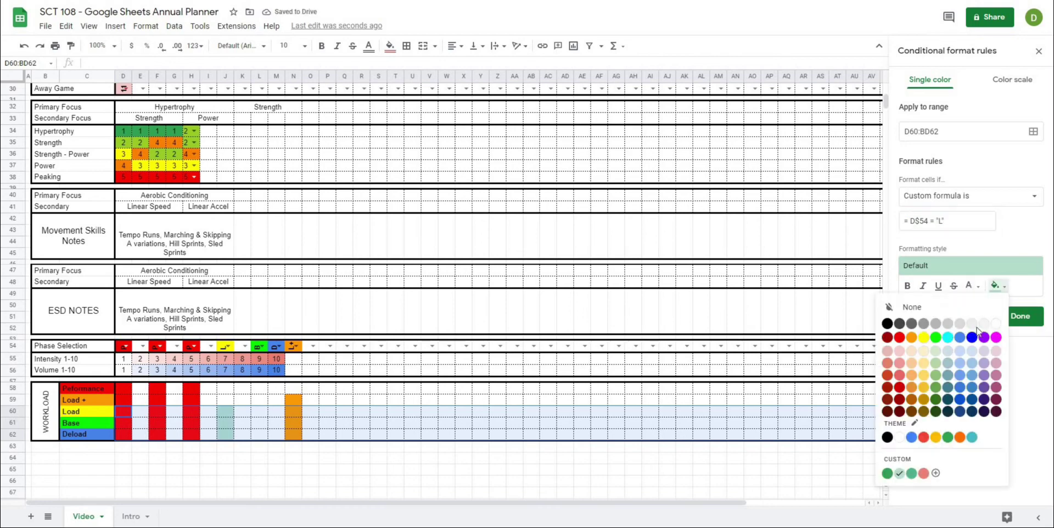
click(926, 341)
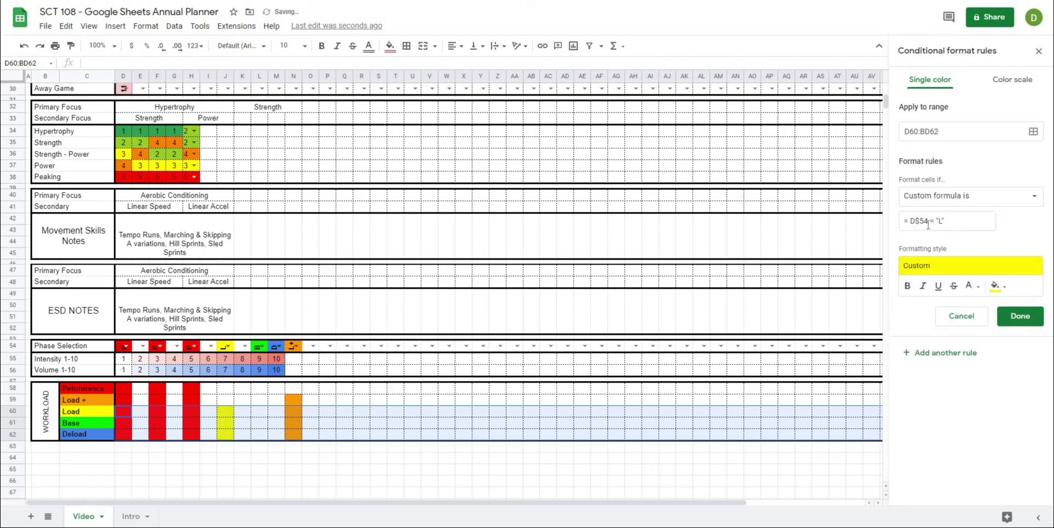
drag(945, 221, 889, 230)
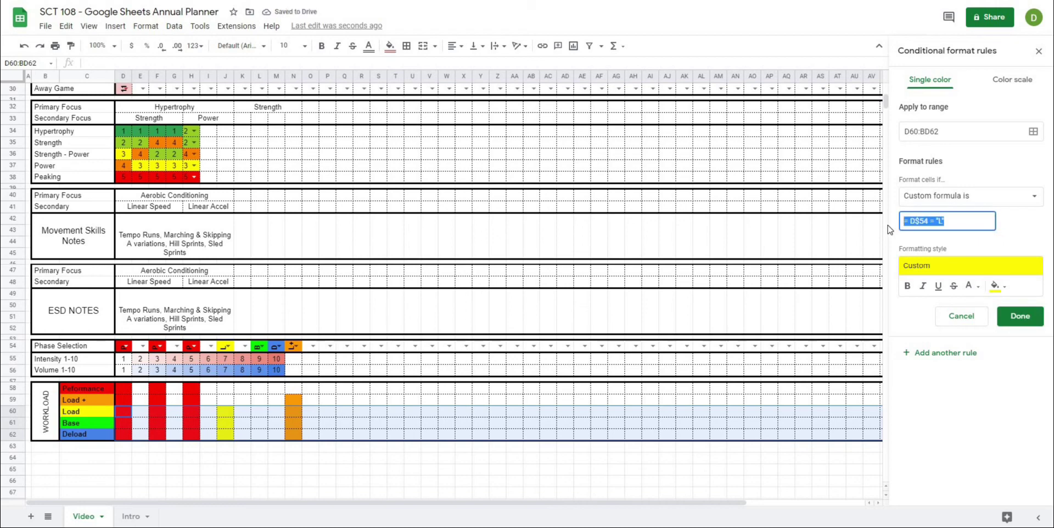
click(1019, 323)
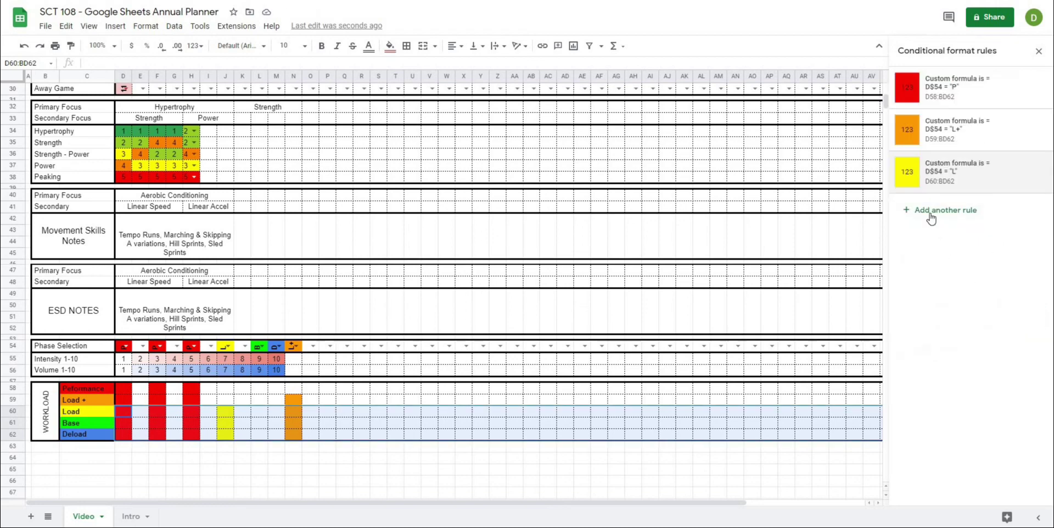
Add a custom-formula rule =D$54="B" on D61:BD62 with bright green fill
drag(126, 425, 863, 439)
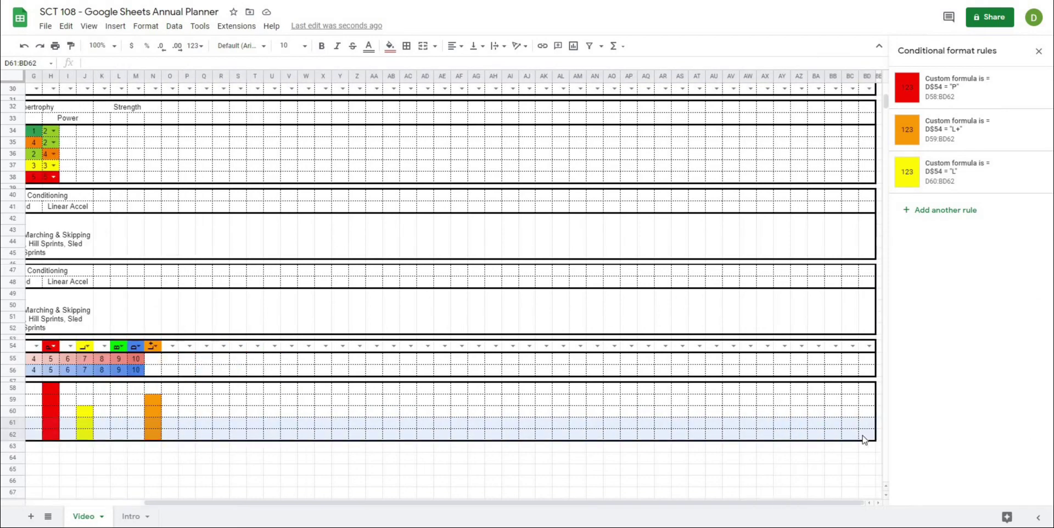
click(923, 213)
click(953, 202)
scroll(958, 494, down, 1)
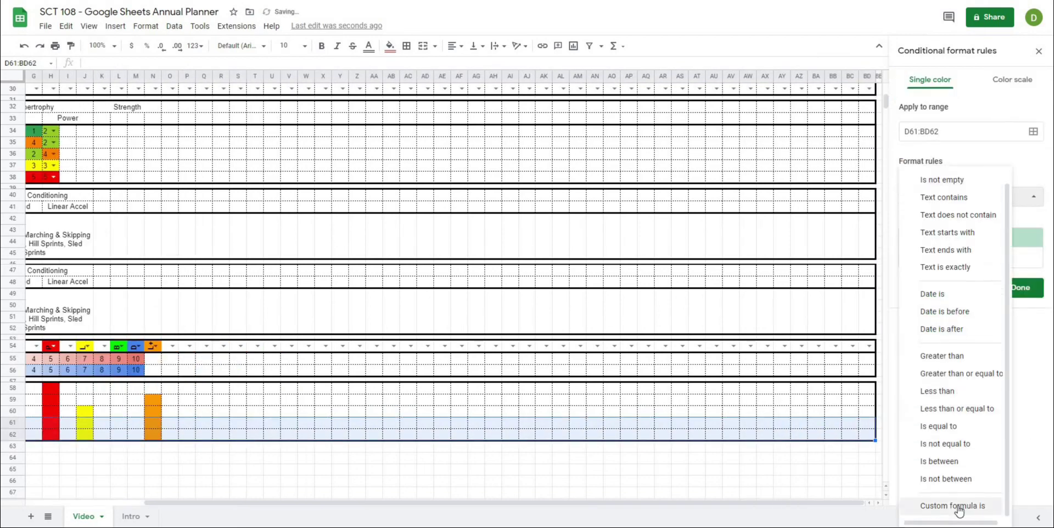
click(959, 507)
click(926, 222)
text(= D$54 = ")
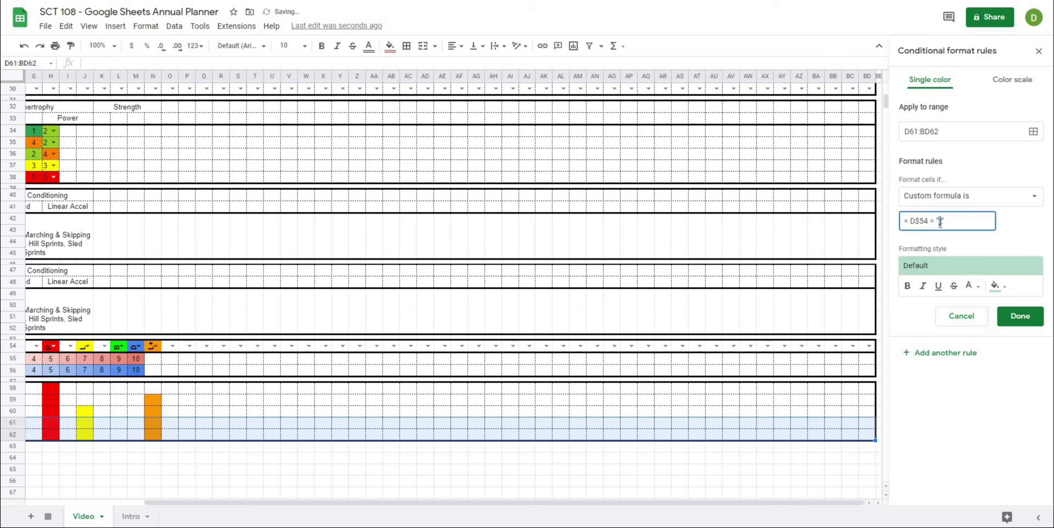
text(B)
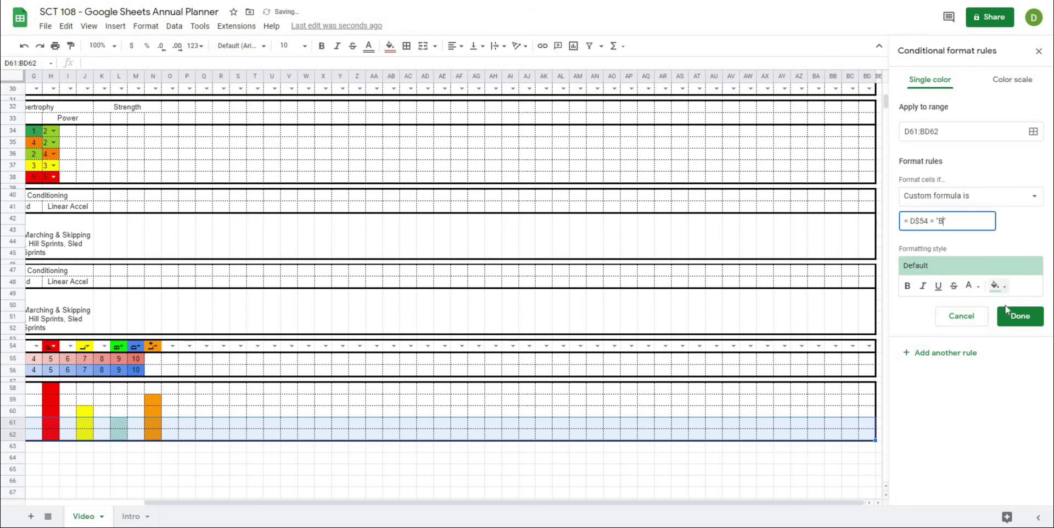
click(996, 285)
click(939, 339)
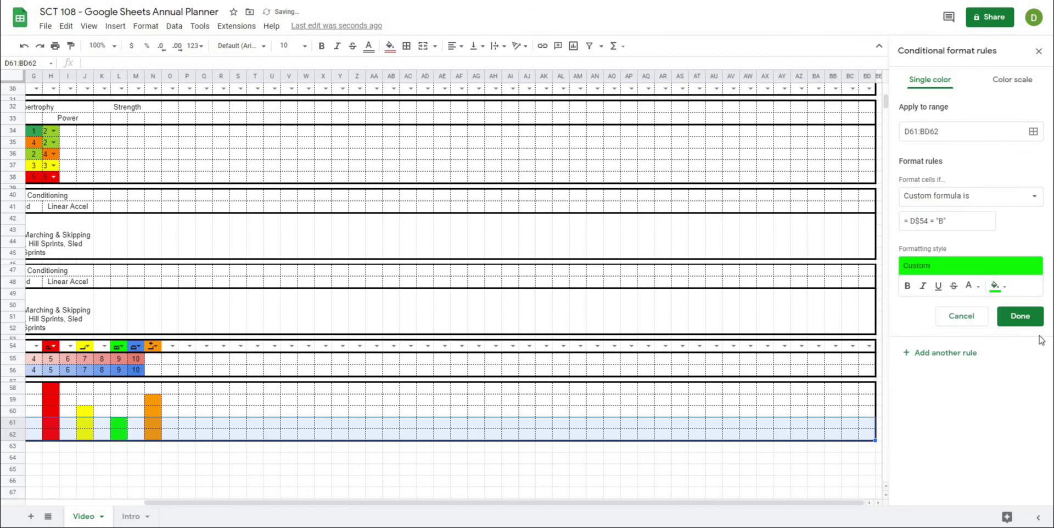
click(1019, 315)
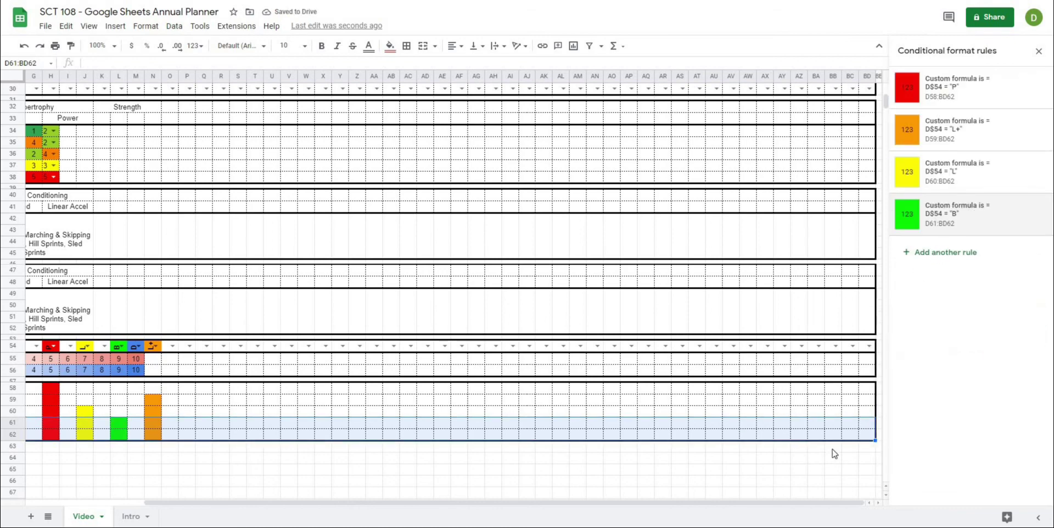
click(860, 435)
Add a custom-formula rule =D$54="D" on D62:BD62 with cornflower blue fill
drag(860, 435, 126, 437)
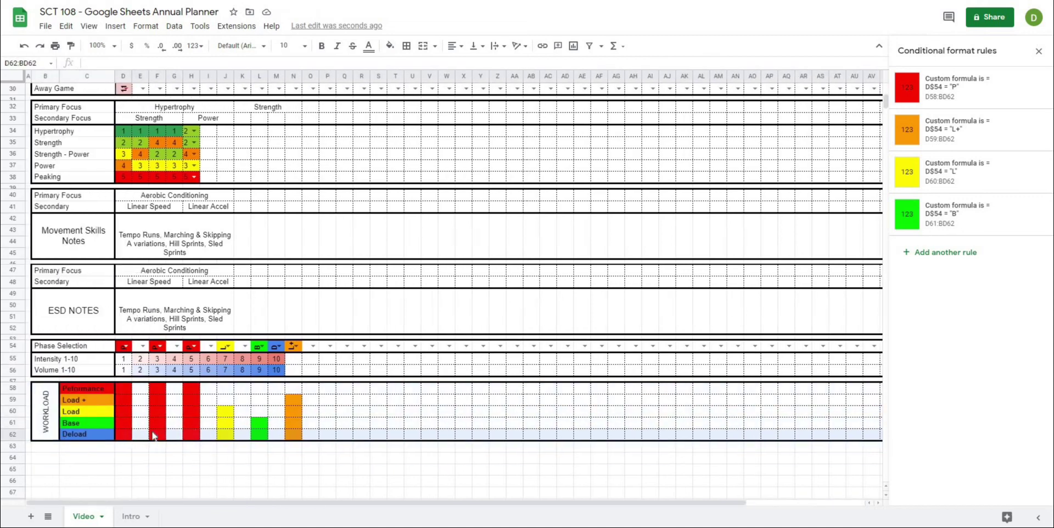
click(938, 252)
click(929, 199)
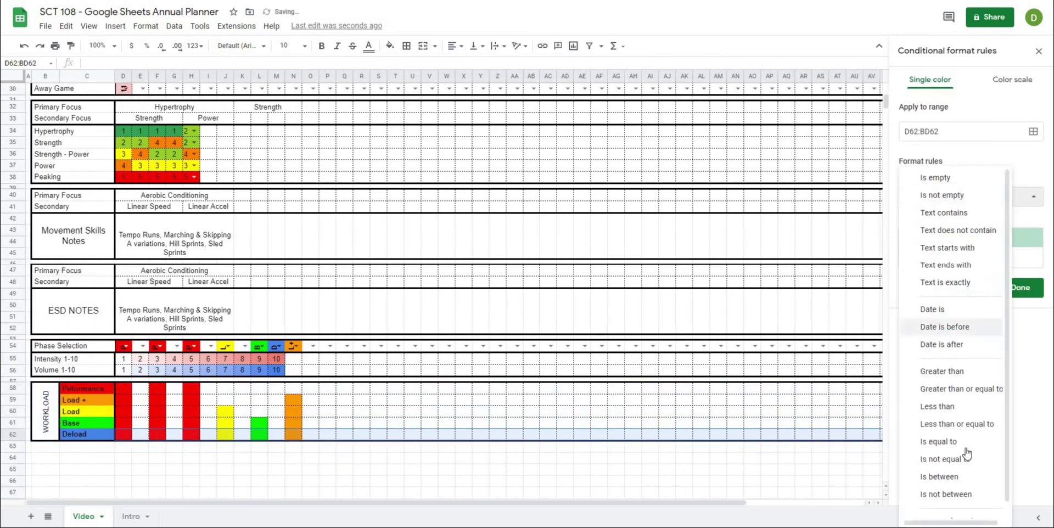
scroll(962, 447, down, 1)
click(958, 507)
click(918, 221)
text(= D$54 = "L)
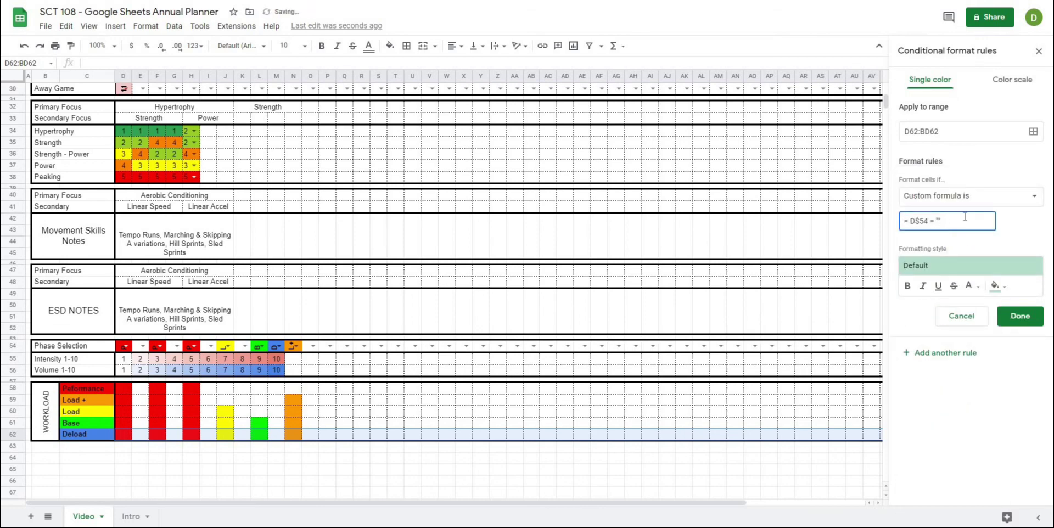
text(")
click(998, 285)
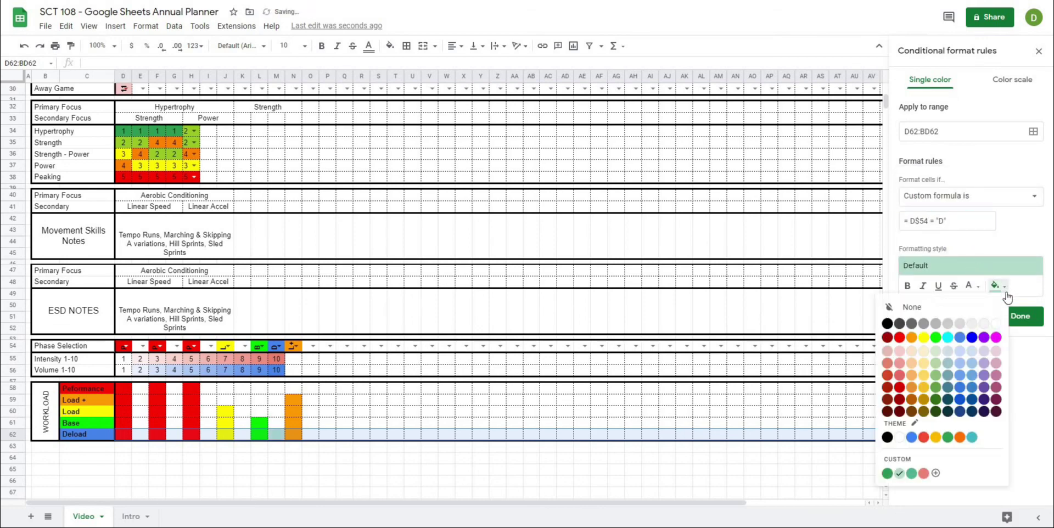
click(964, 339)
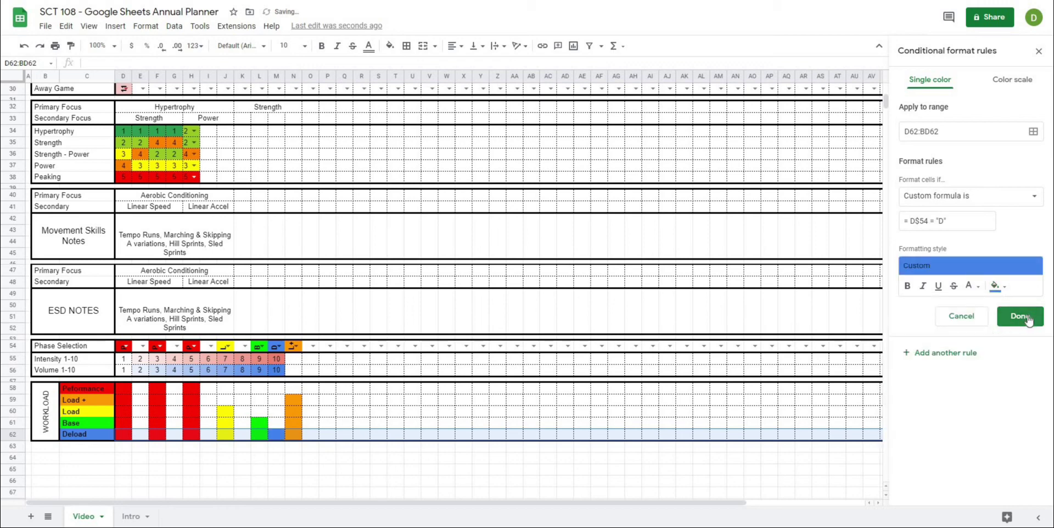
click(1021, 317)
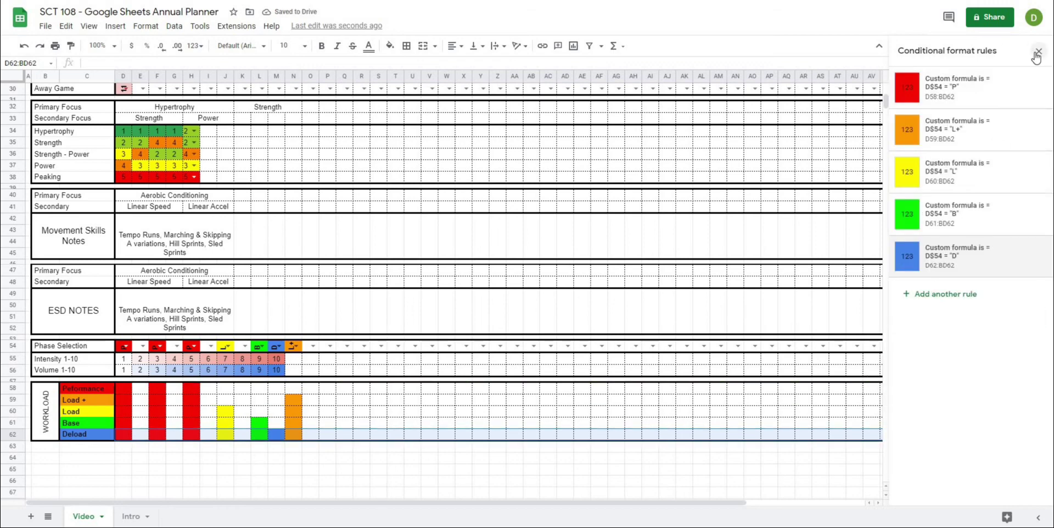
key(Escape)
Close the rules sidebar and set phases D54=D, E54=B, F54=L, G54=L+
click(208, 458)
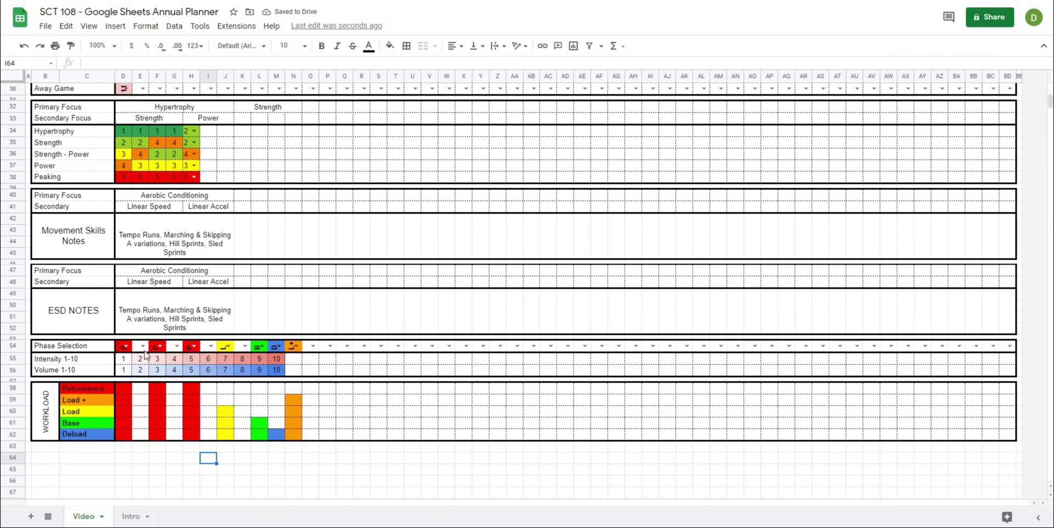
click(124, 346)
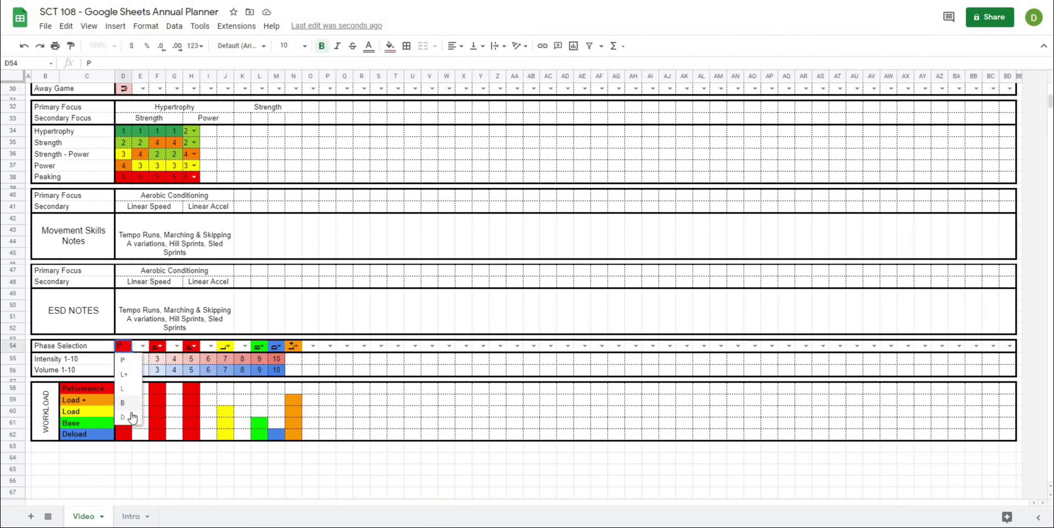
click(132, 417)
click(142, 346)
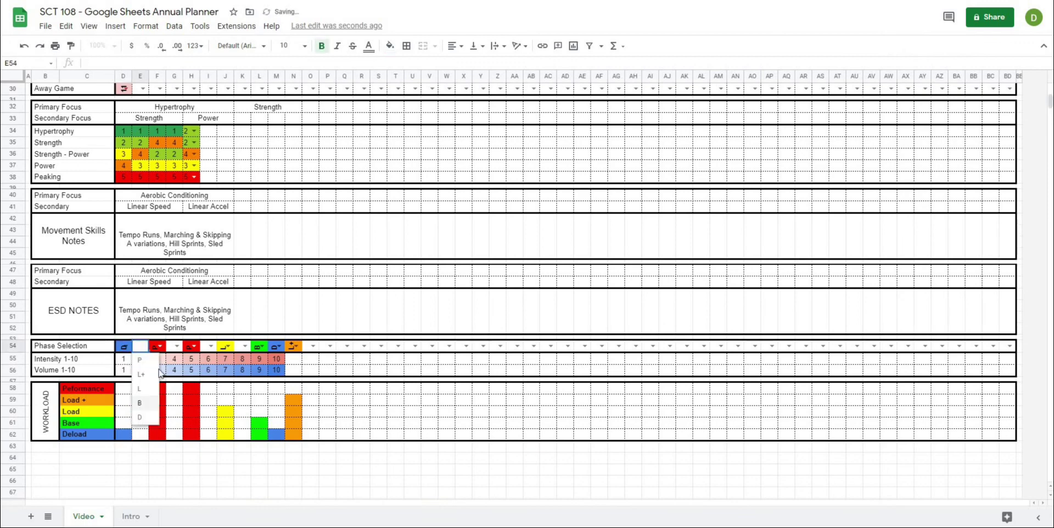
click(139, 403)
click(158, 346)
click(156, 388)
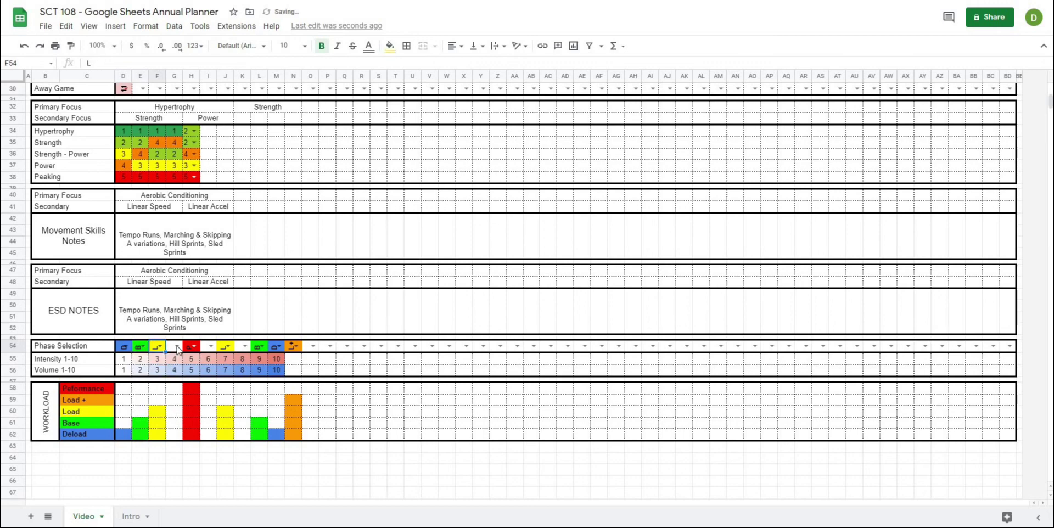
click(176, 346)
click(176, 375)
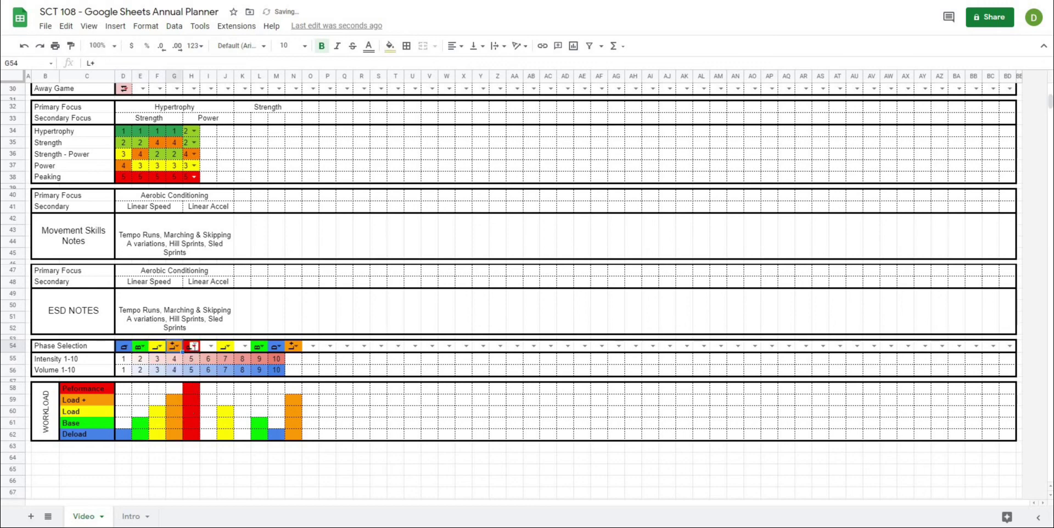
Set the remaining week phases: H54=P, I54=B, K54=L+, L54=P
click(192, 346)
click(207, 359)
click(211, 346)
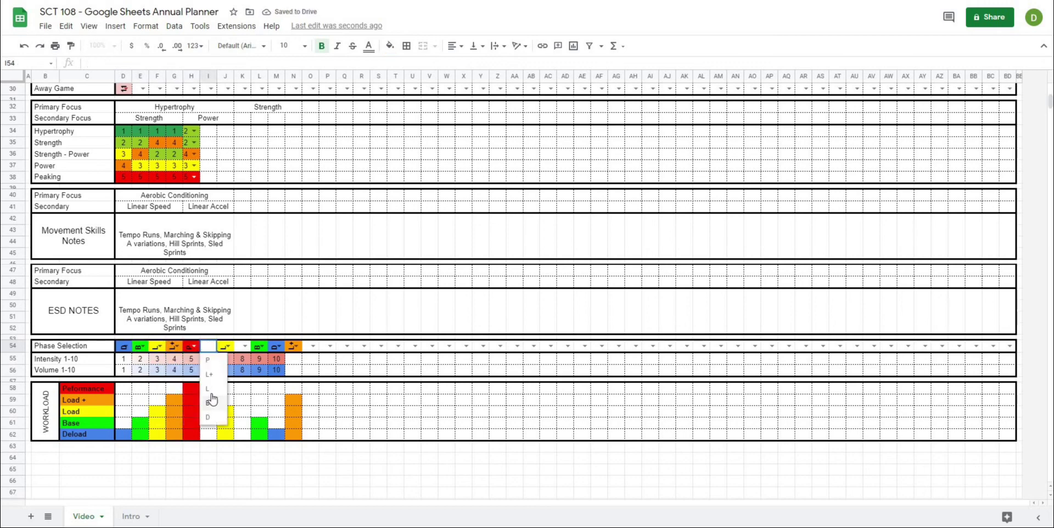
click(212, 402)
click(225, 345)
click(243, 346)
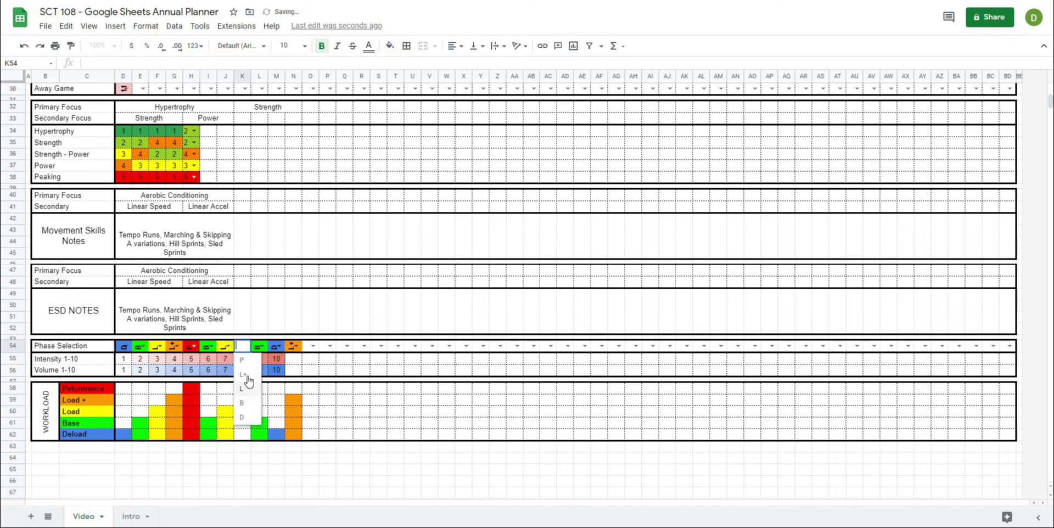
click(246, 375)
click(258, 345)
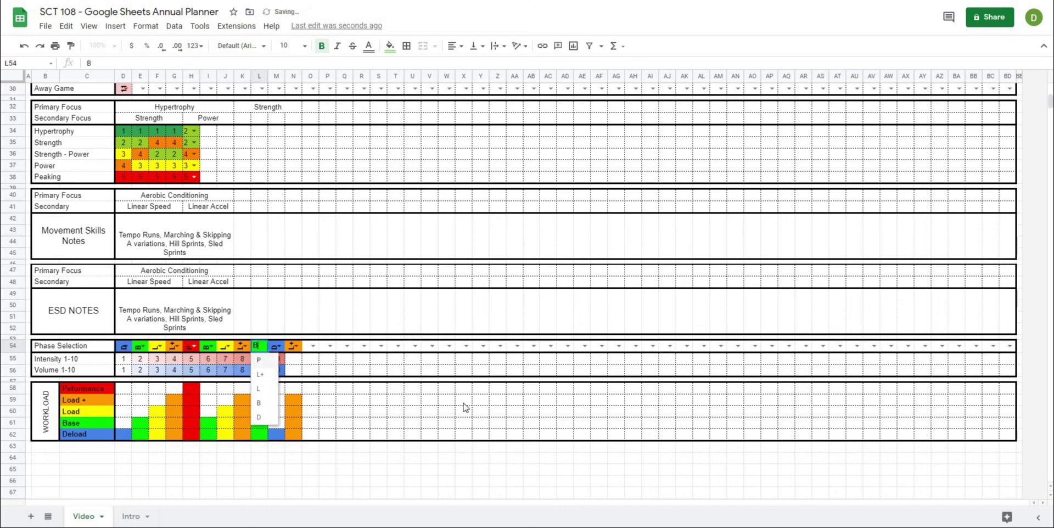
click(258, 360)
click(344, 481)
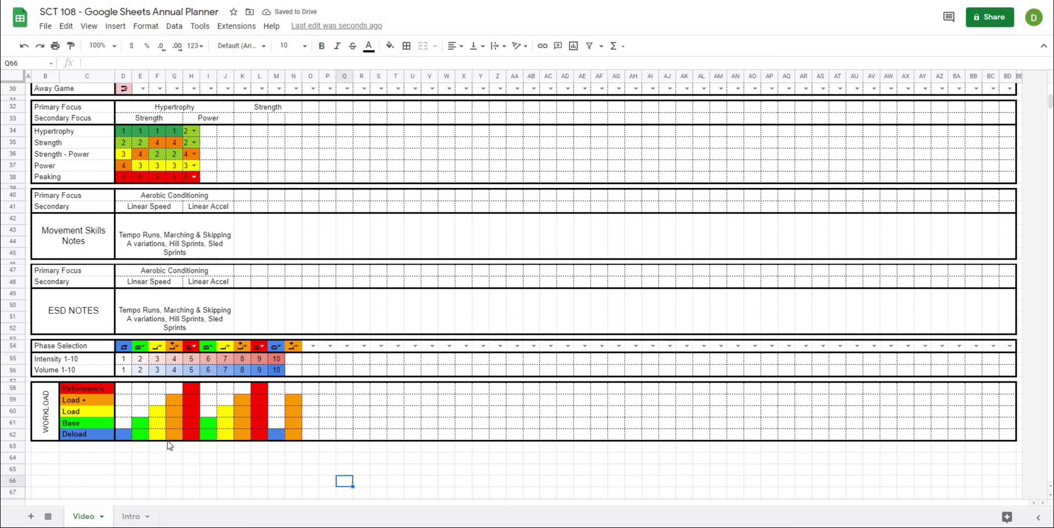
click(85, 435)
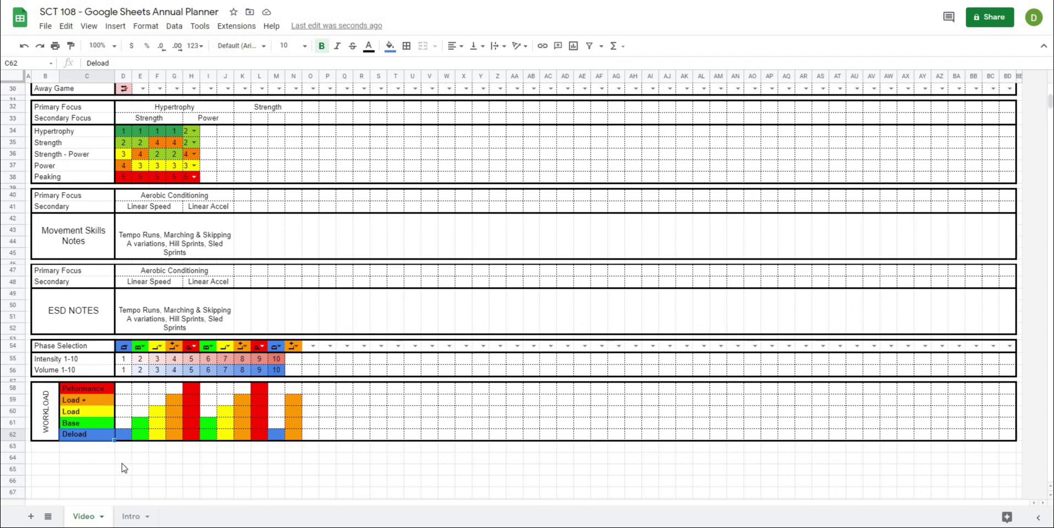
click(222, 459)
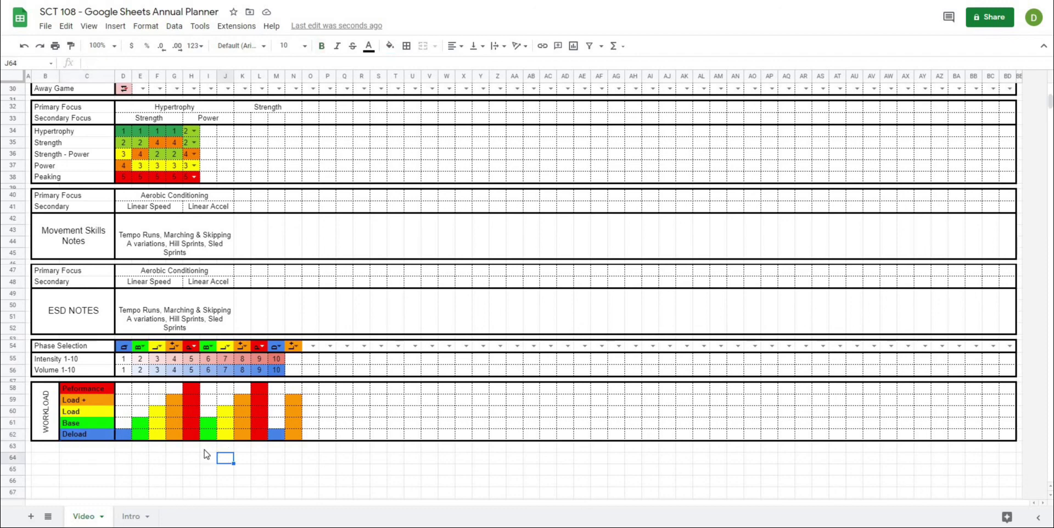